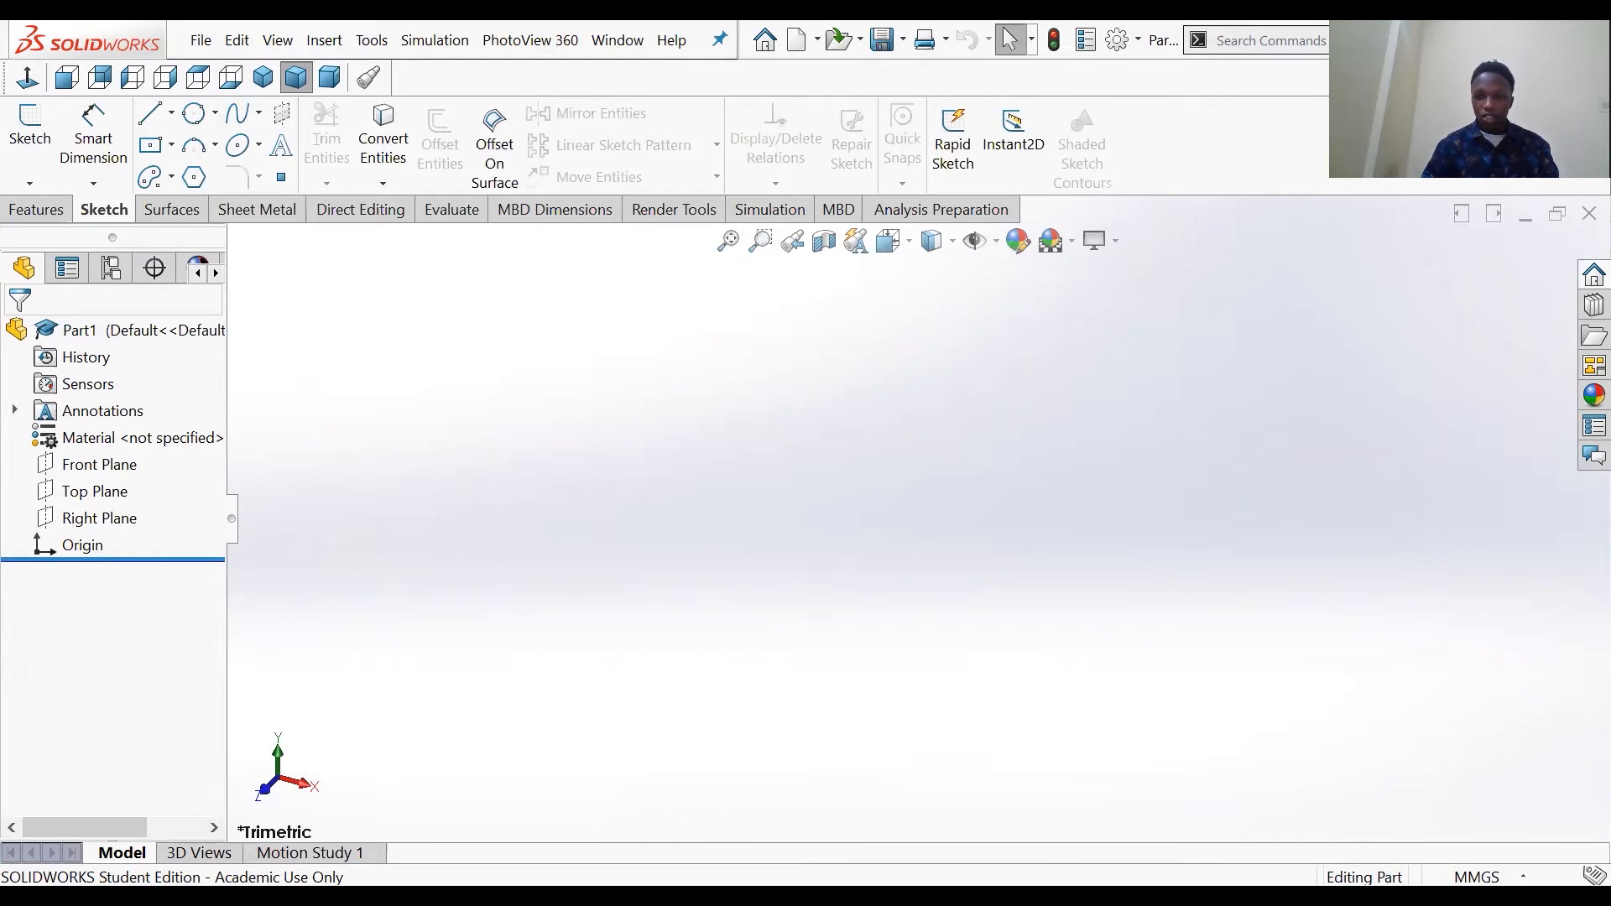
Step: Open the document unit settings and switch the unit system to Custom
click(1482, 877)
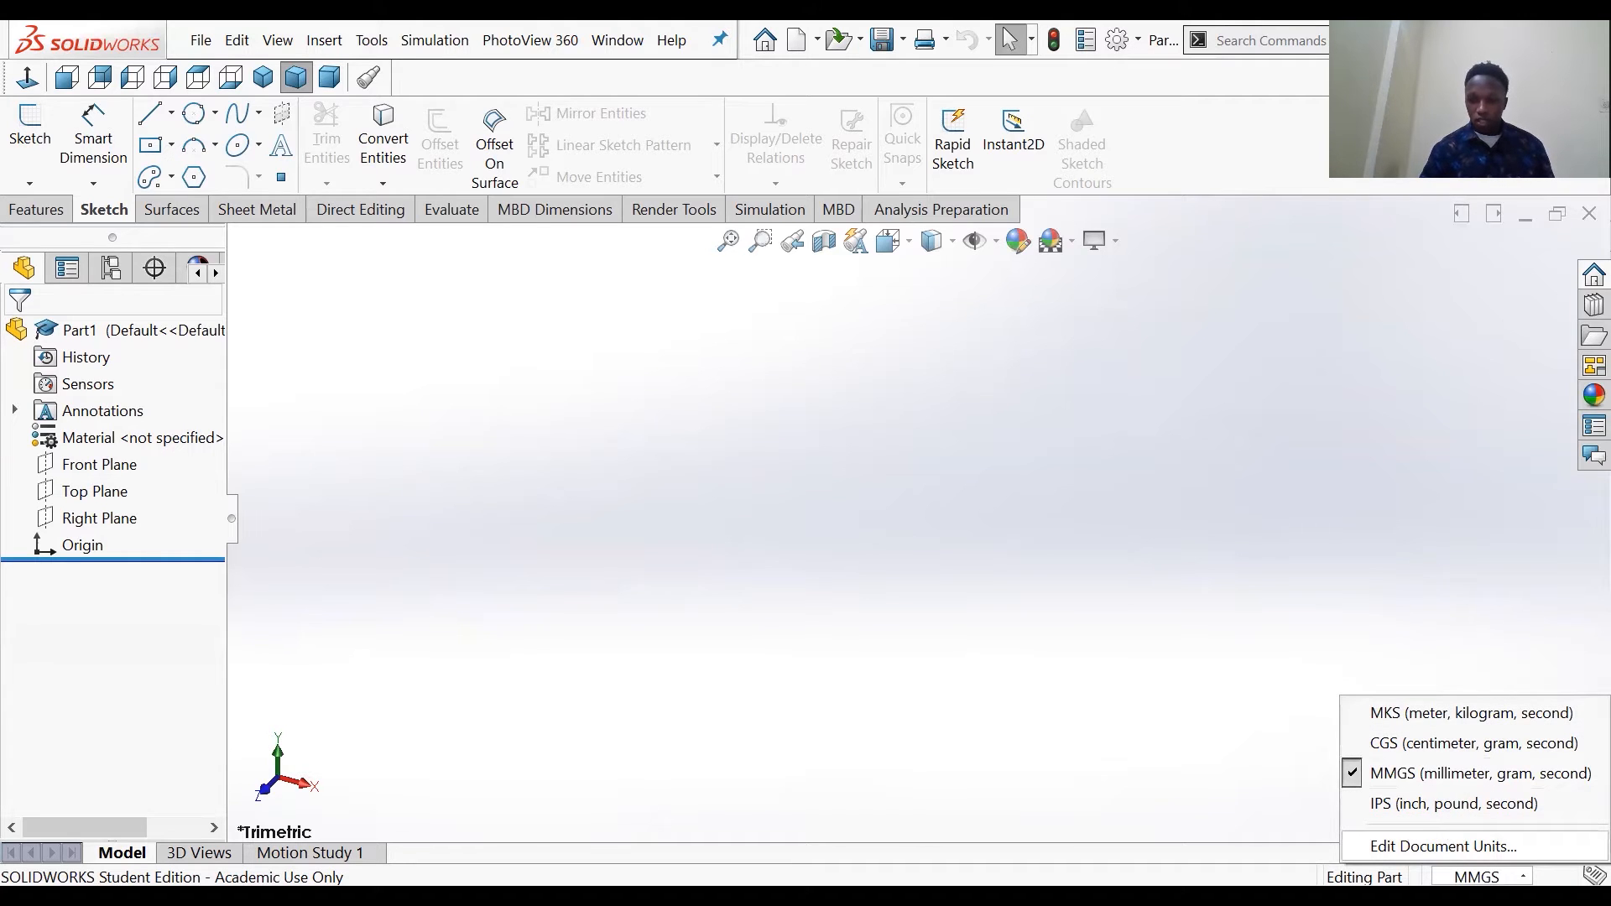
click(1451, 845)
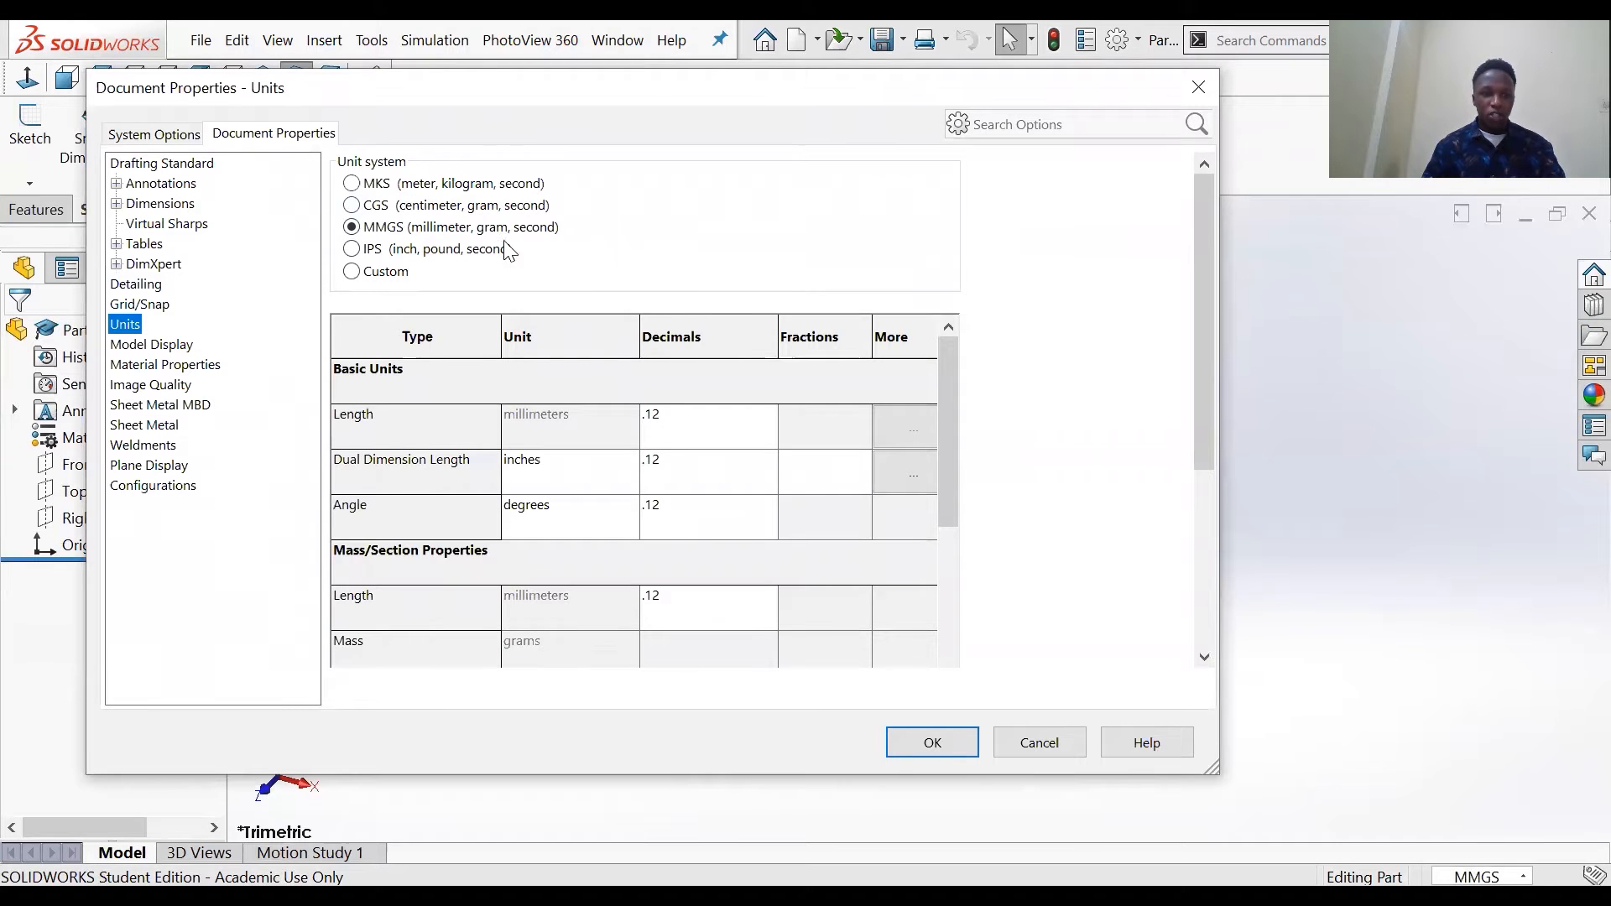
scroll(519, 372, down, 1)
scroll(569, 371, up, 1)
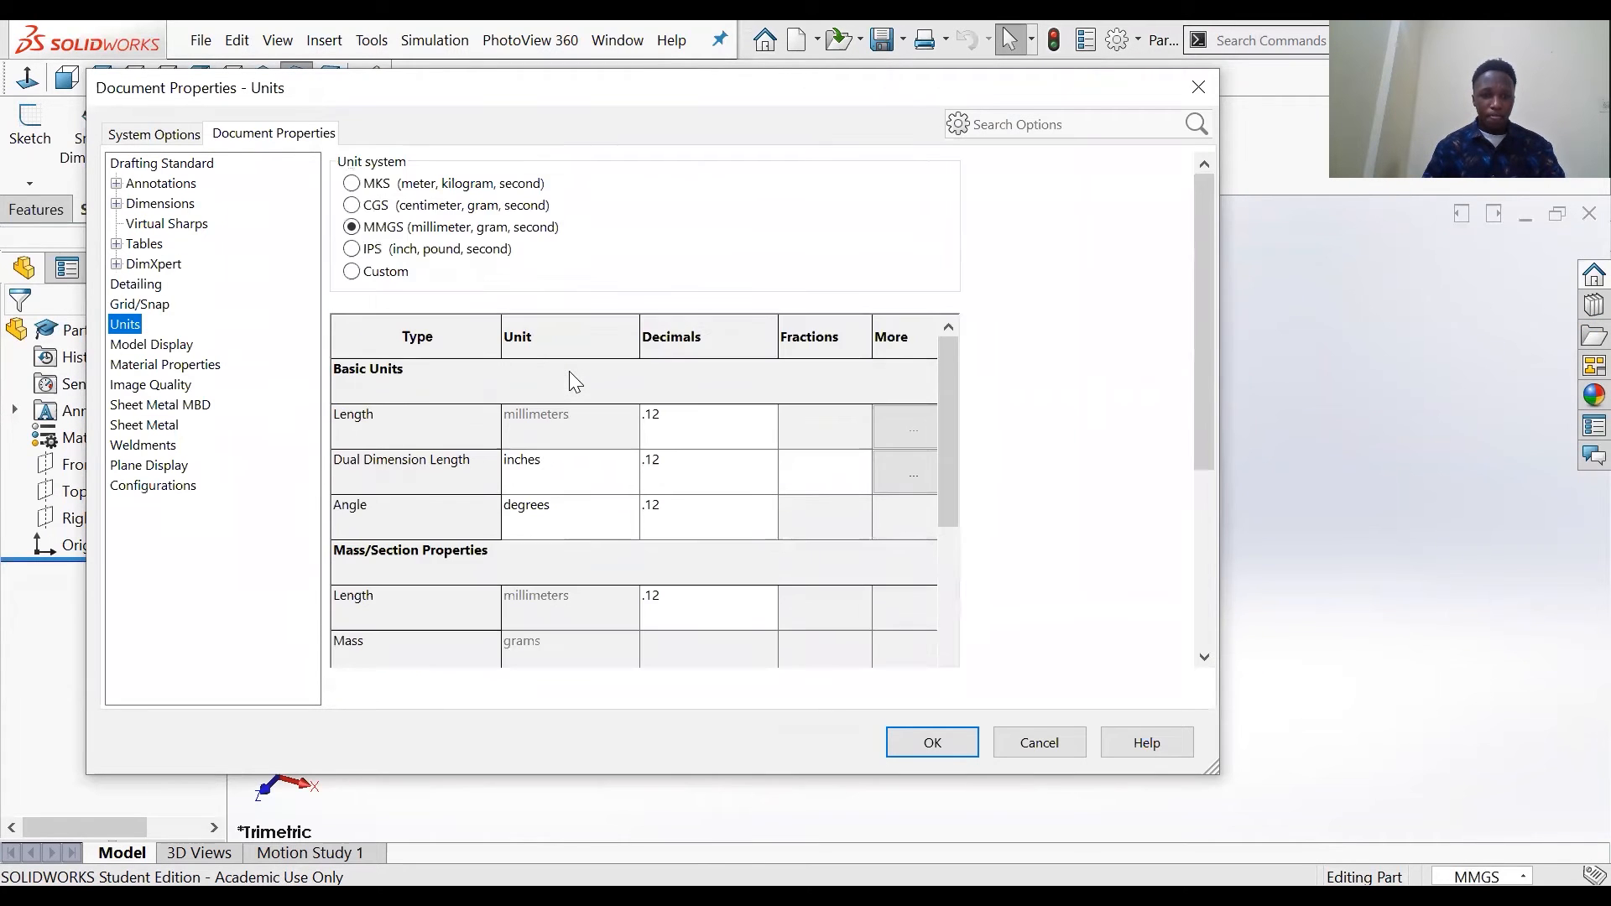
click(347, 277)
Step: Review the Basic Units, Mass/Section Properties and decimal rounding settings of the custom unit system
scroll(597, 375, down, 1)
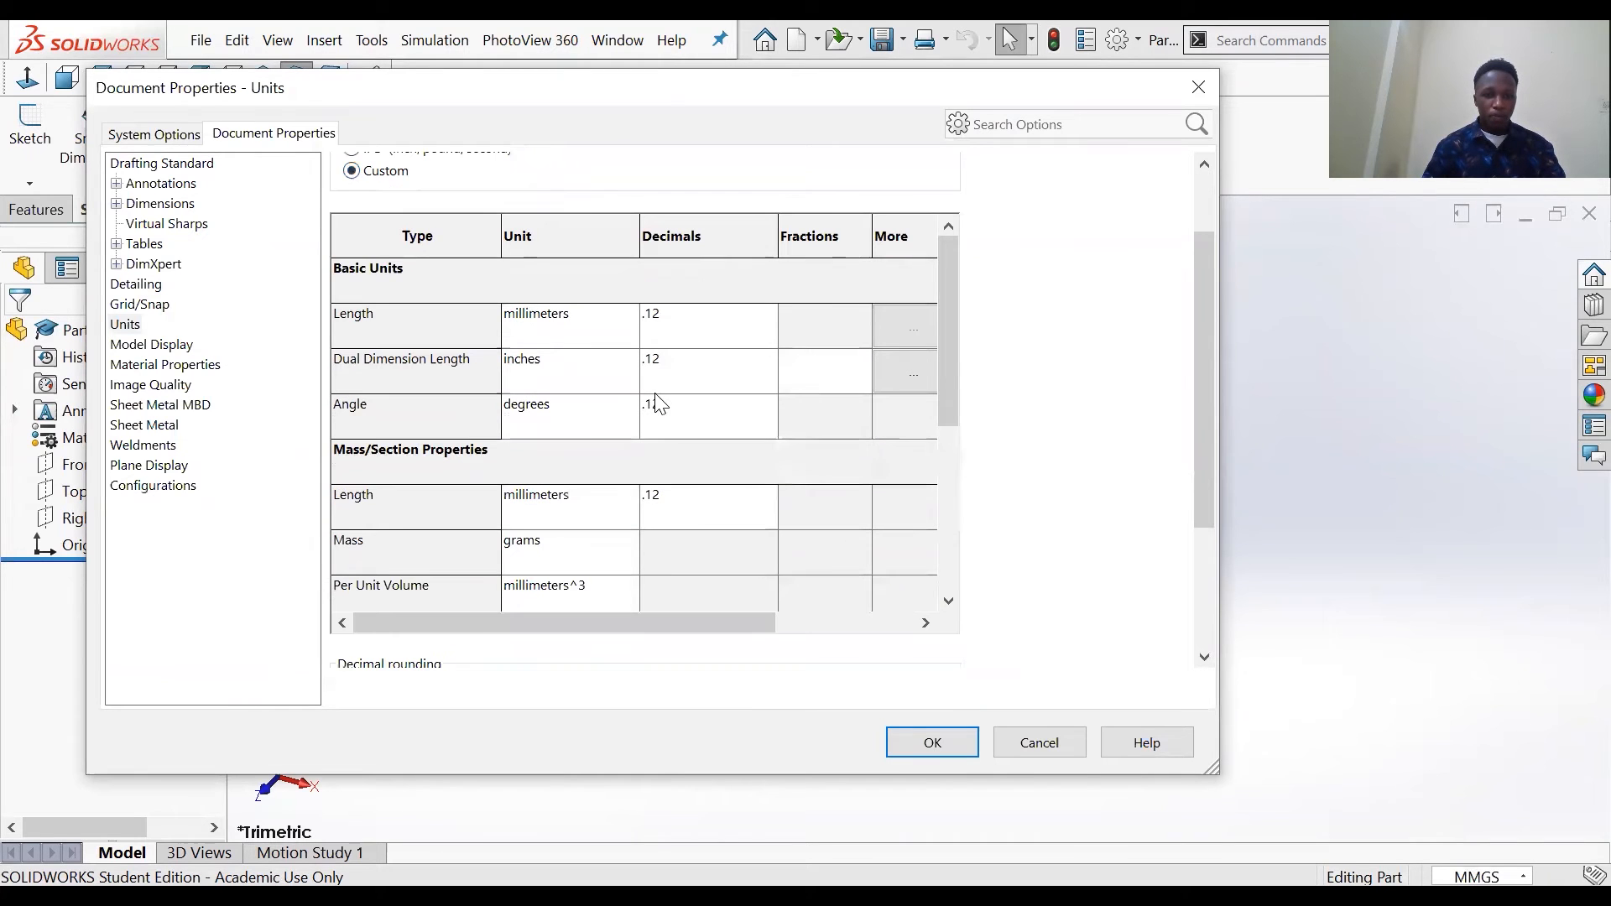
scroll(611, 374, down, 2)
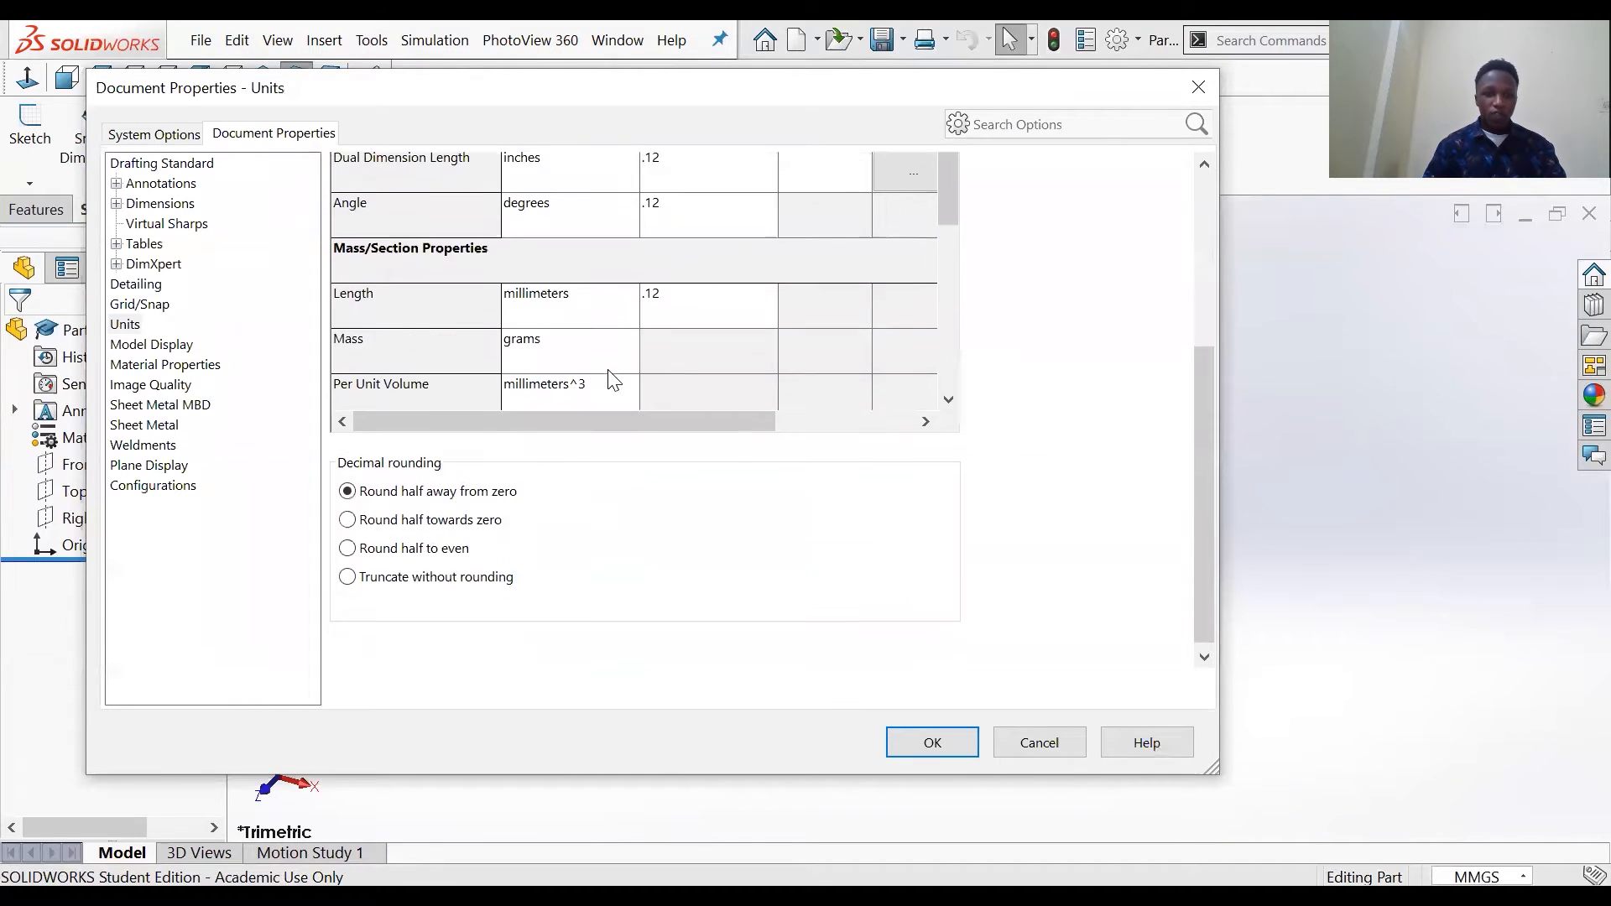
scroll(609, 374, up, 3)
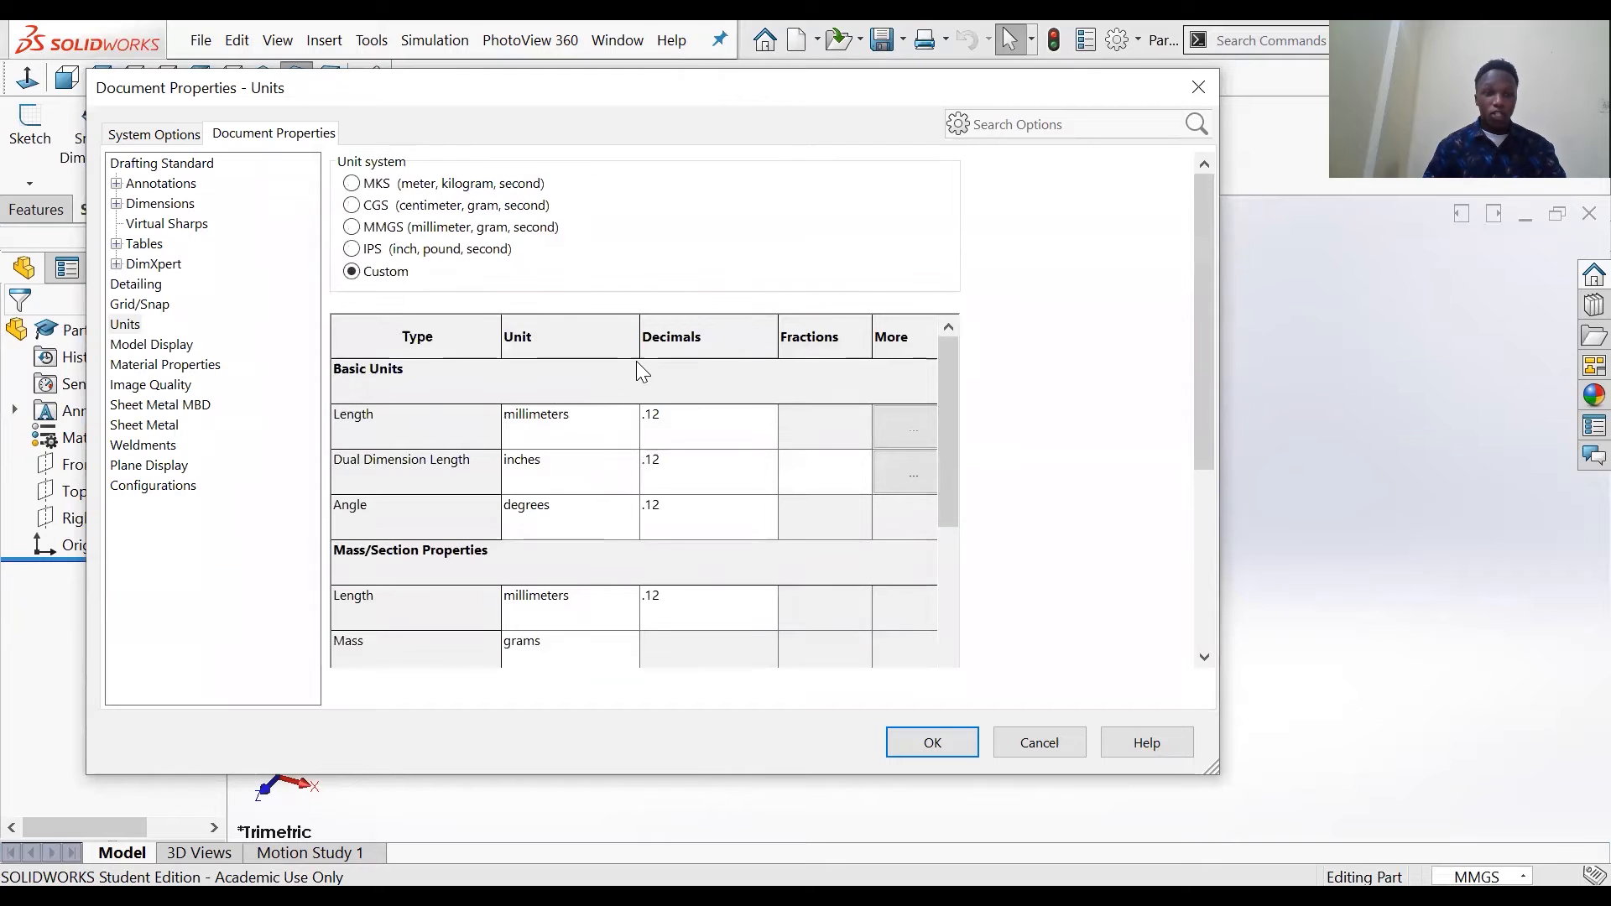
scroll(630, 357, down, 2)
scroll(630, 356, down, 1)
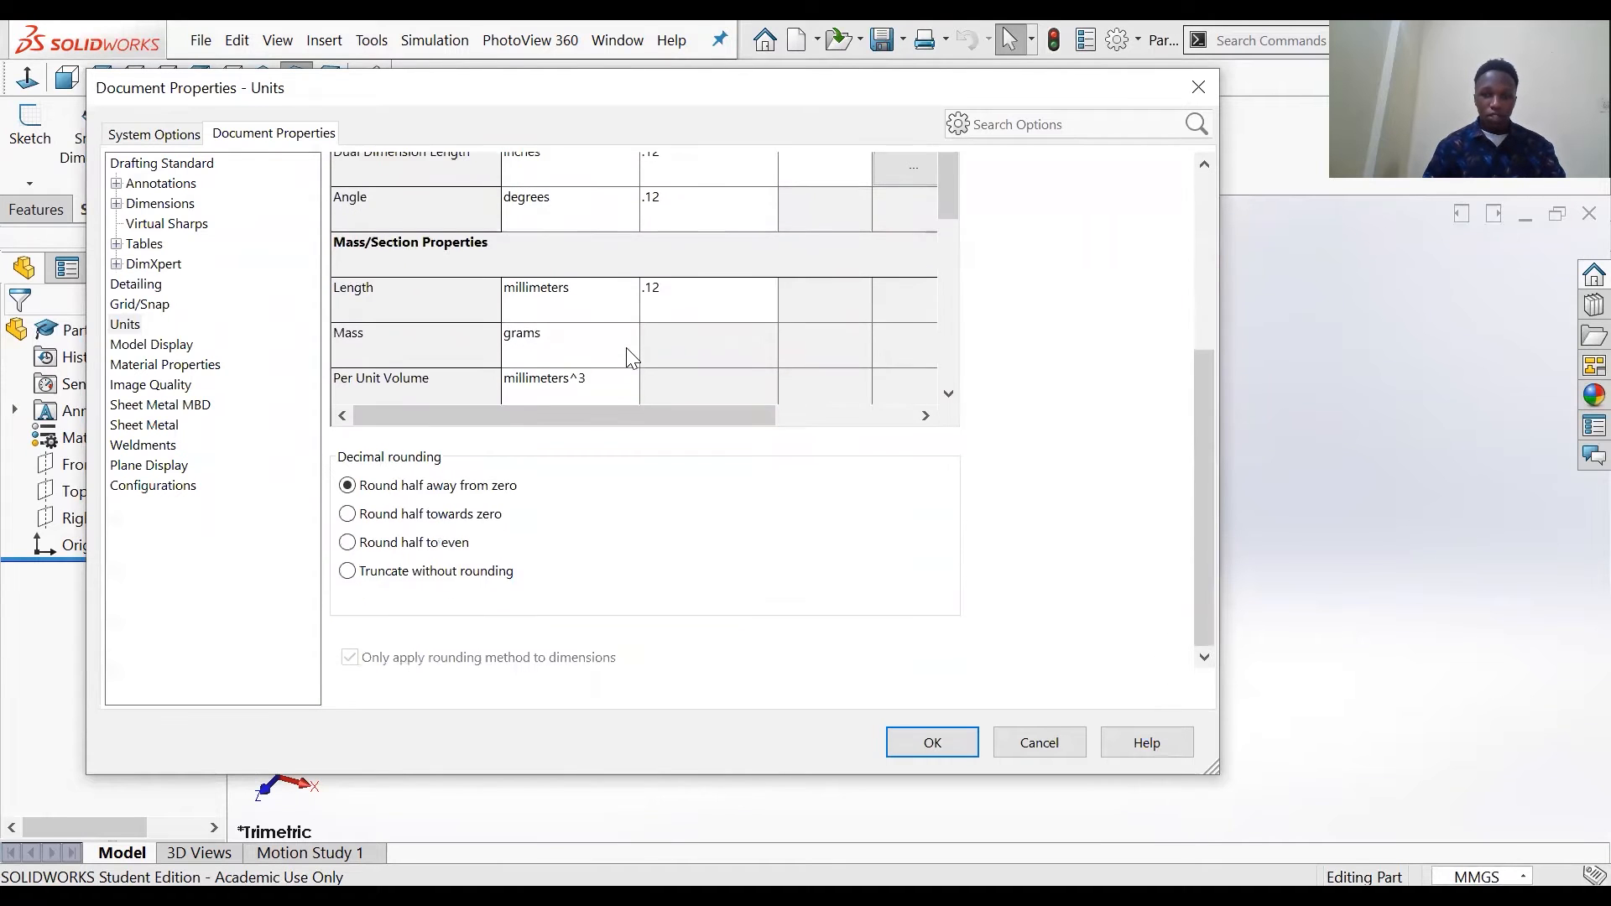
scroll(631, 356, up, 4)
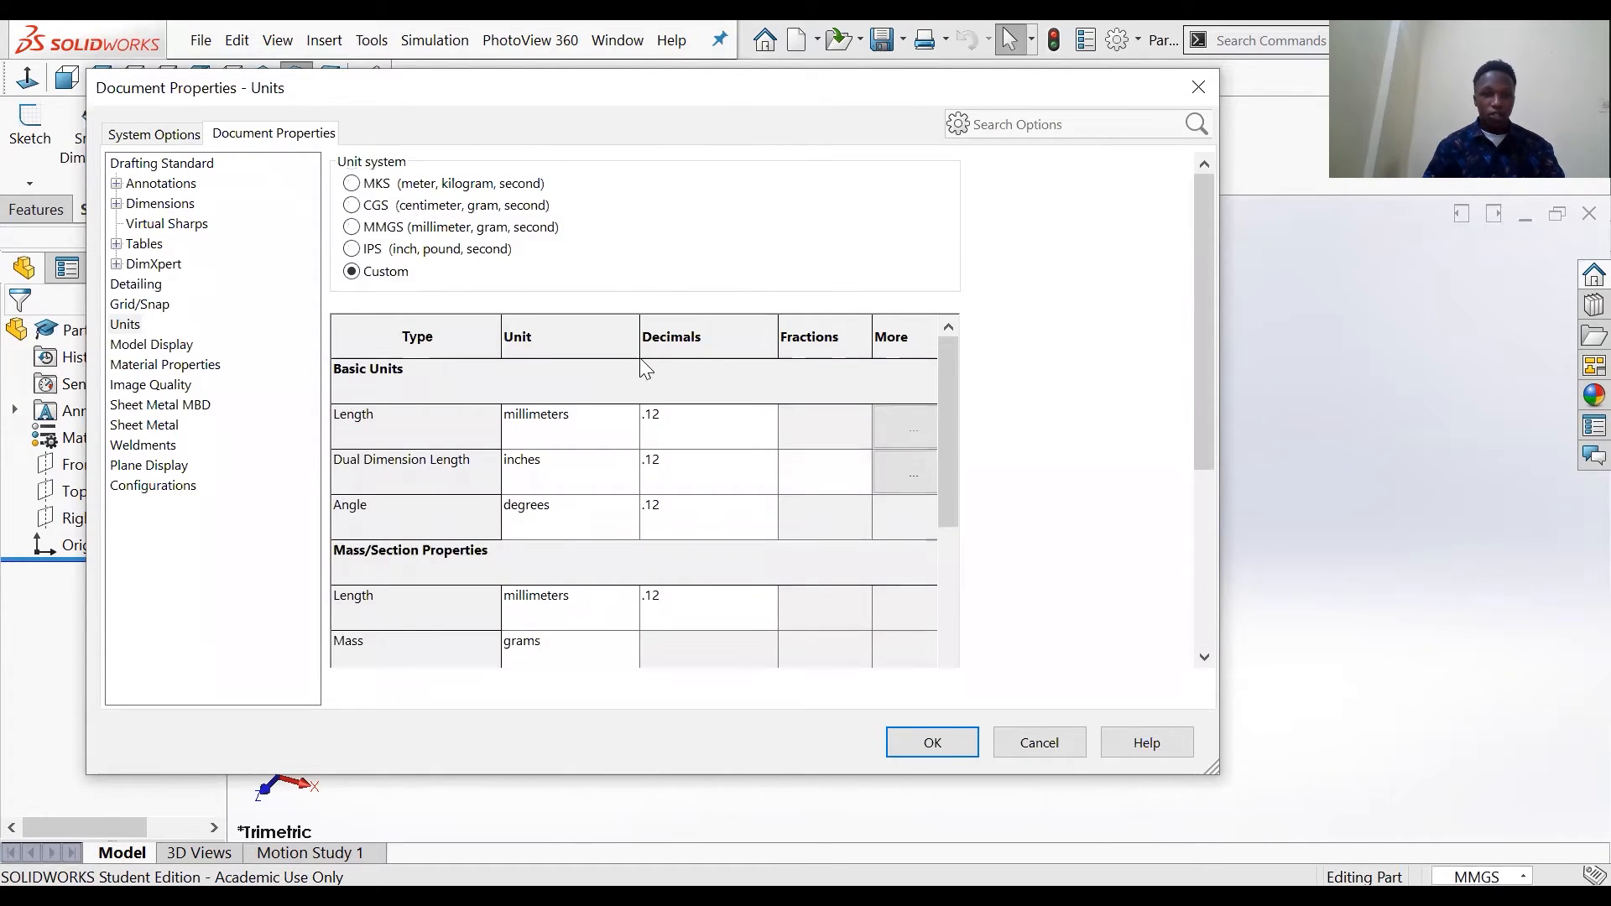
scroll(761, 380, down, 1)
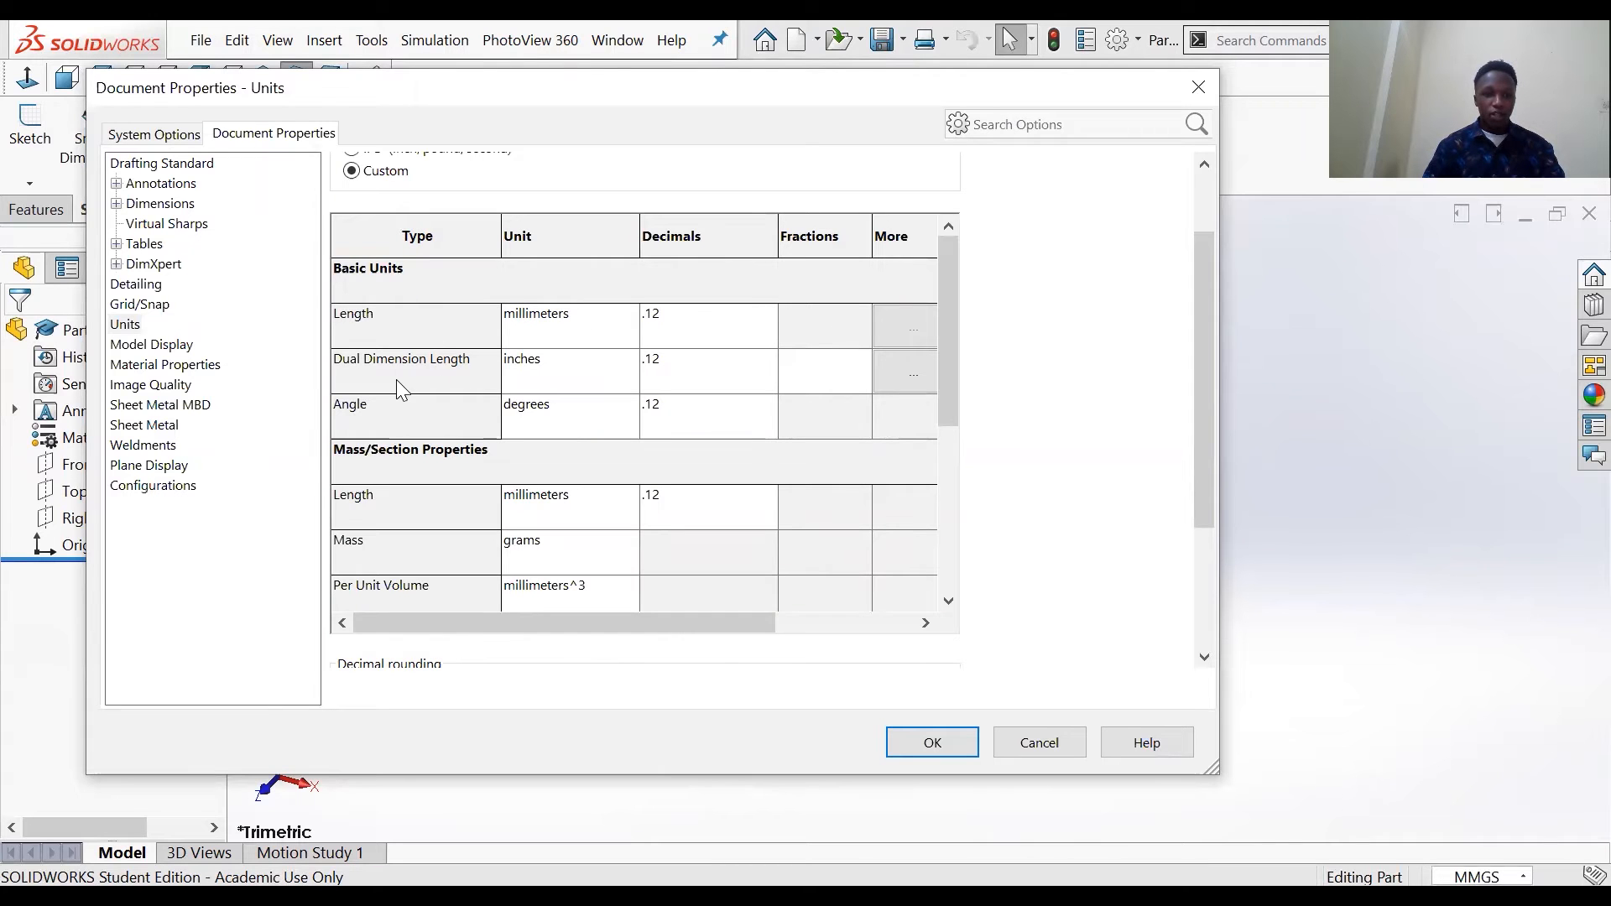
scroll(400, 460, down, 2)
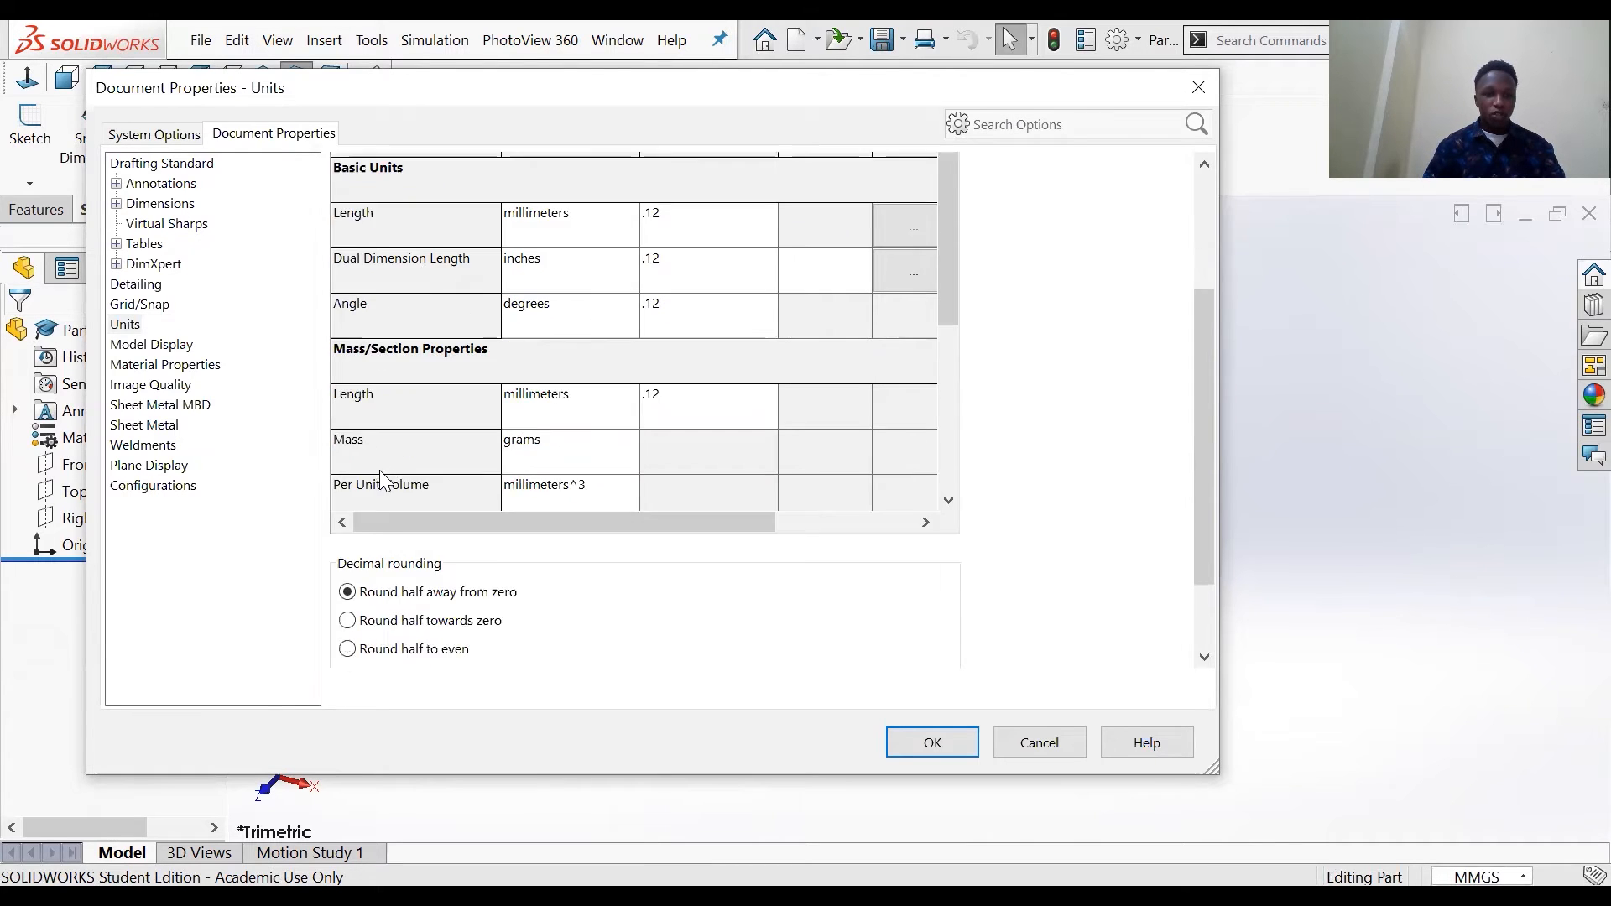
scroll(456, 375, up, 2)
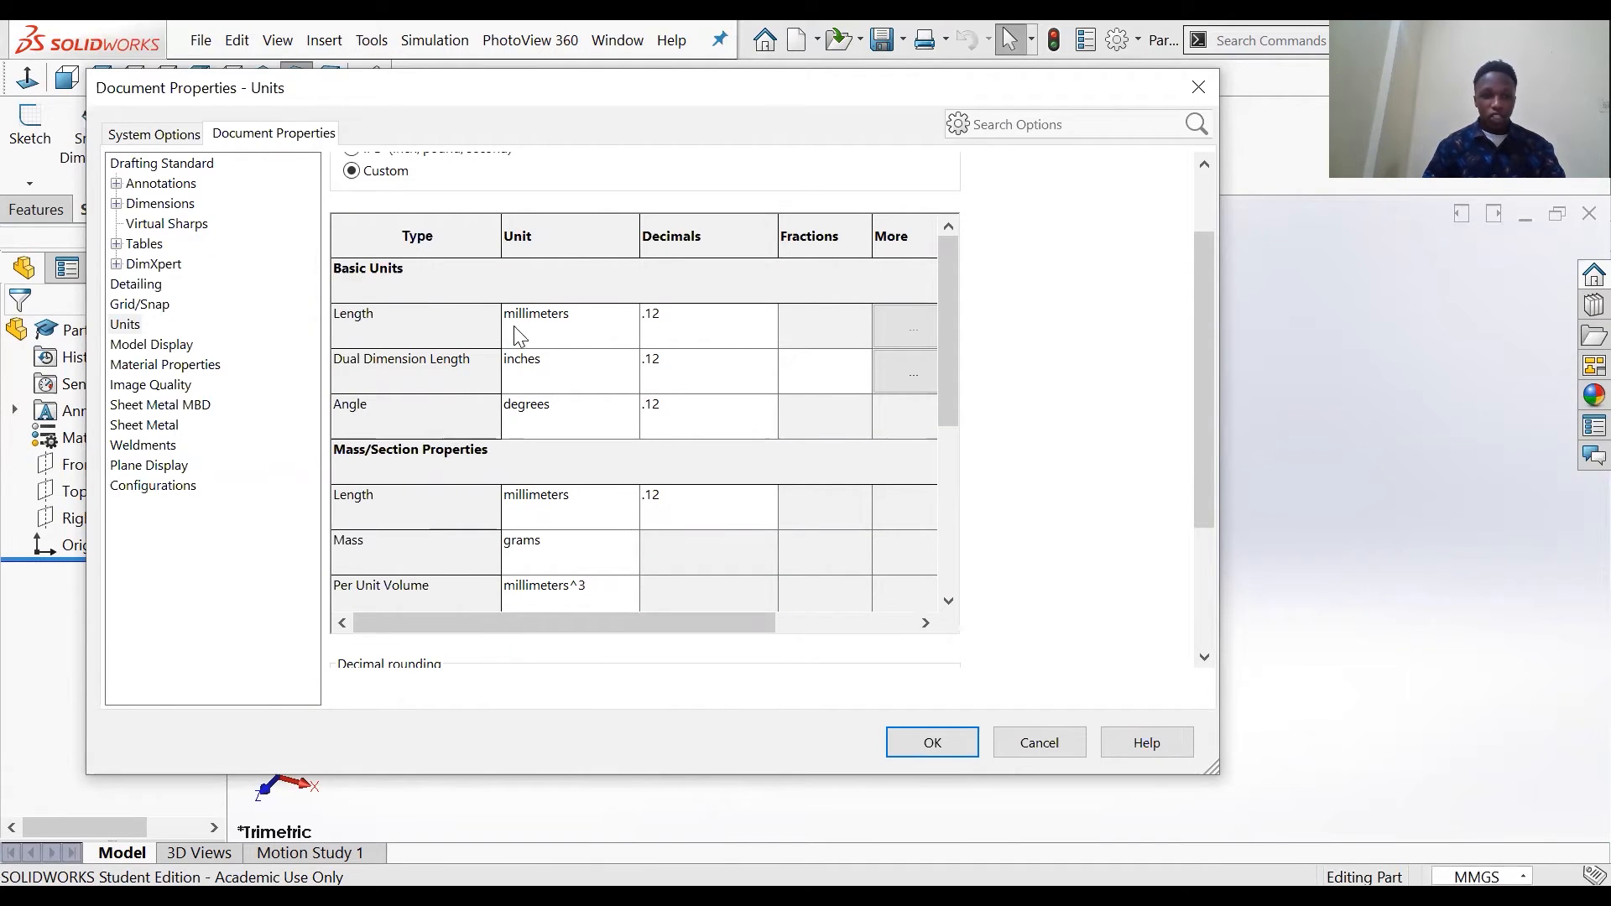
Step: Set the Basic Units length to inches
click(566, 331)
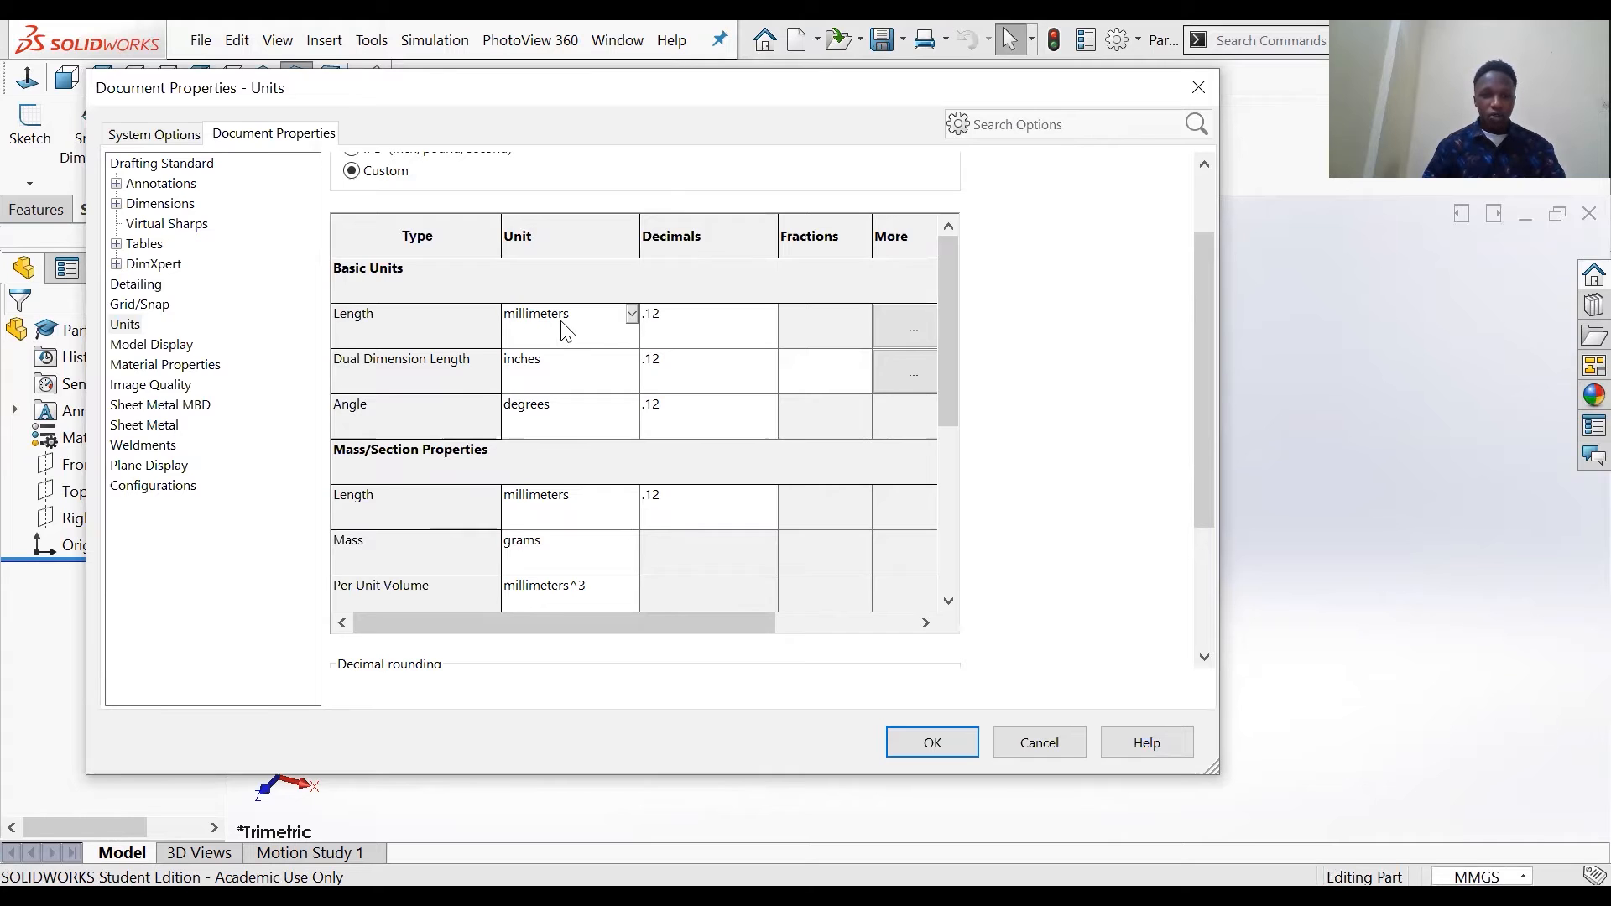
click(635, 317)
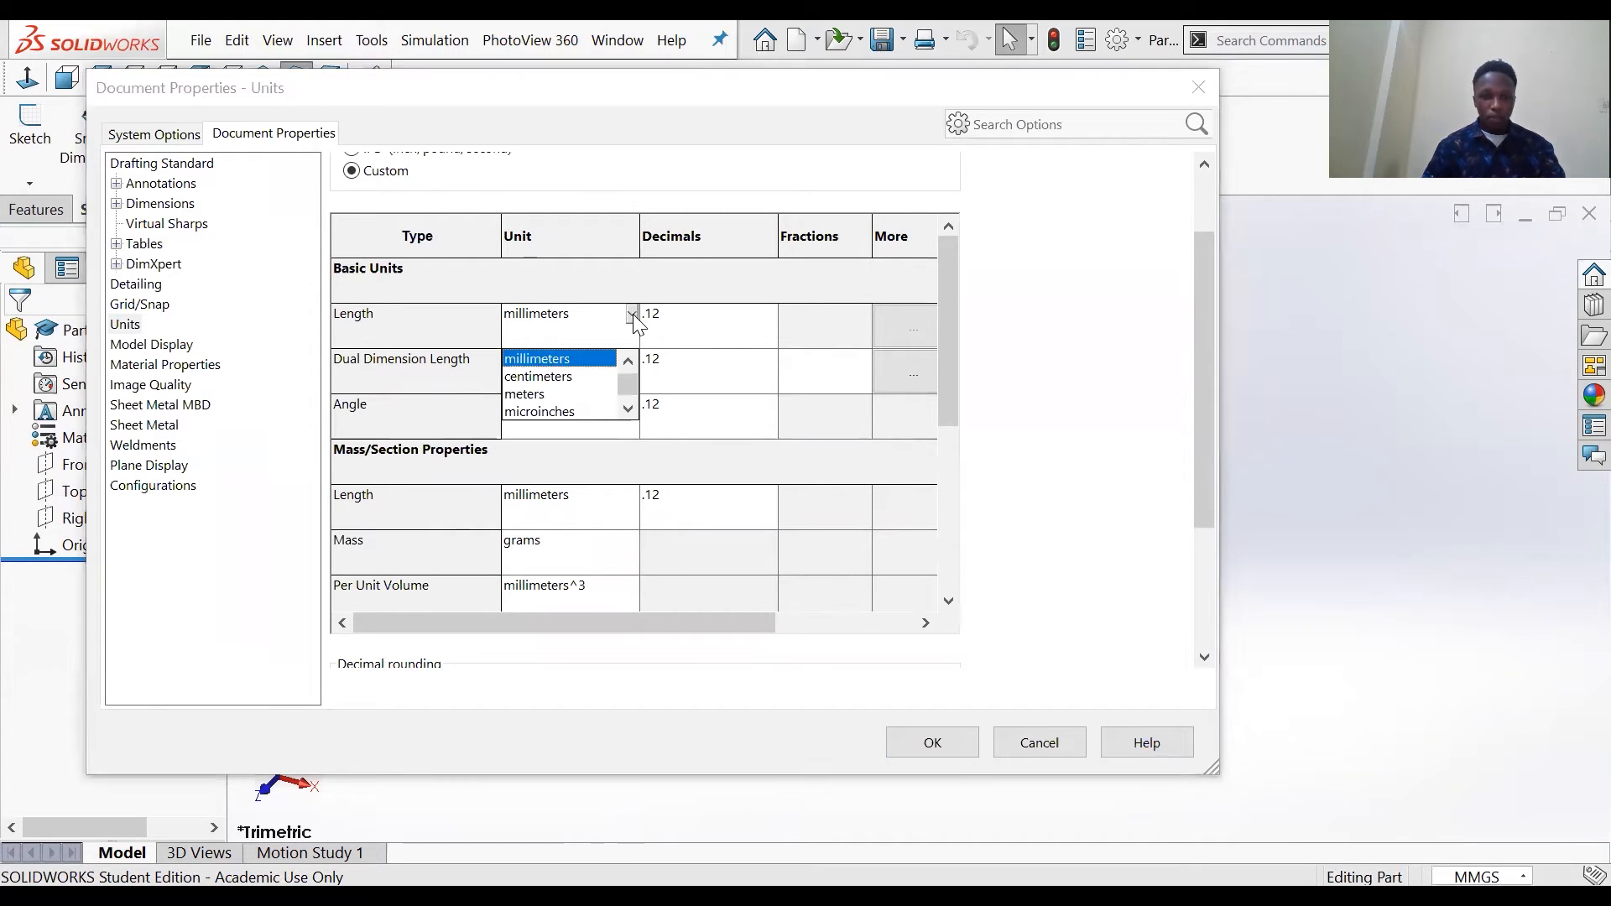
scroll(577, 390, down, 2)
scroll(578, 391, up, 3)
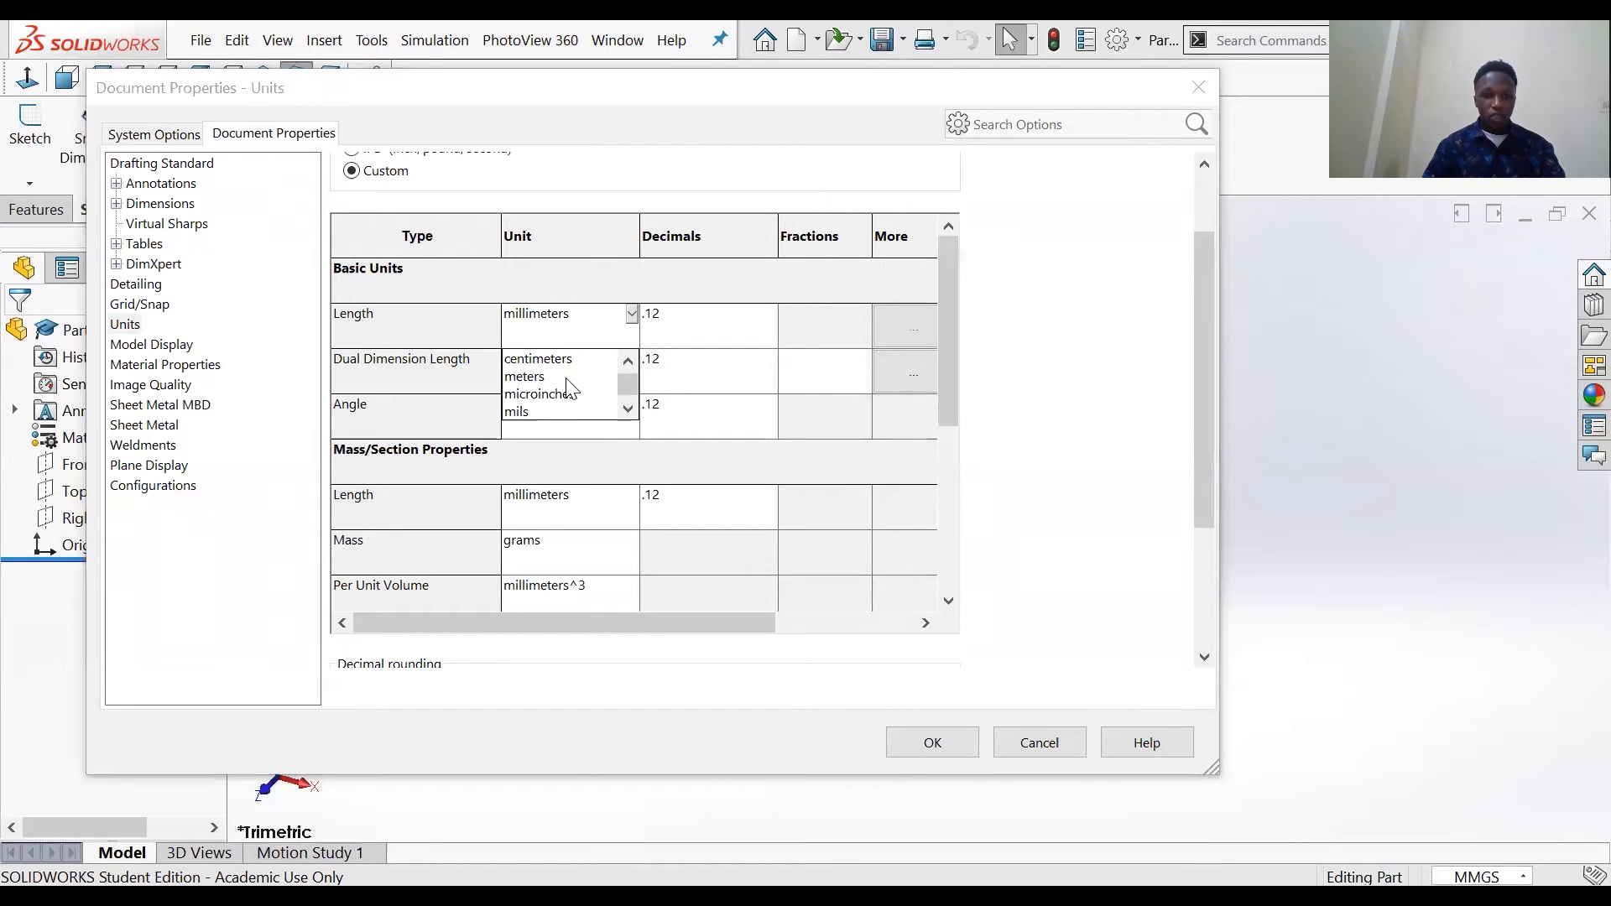
scroll(567, 387, up, 1)
scroll(566, 378, up, 1)
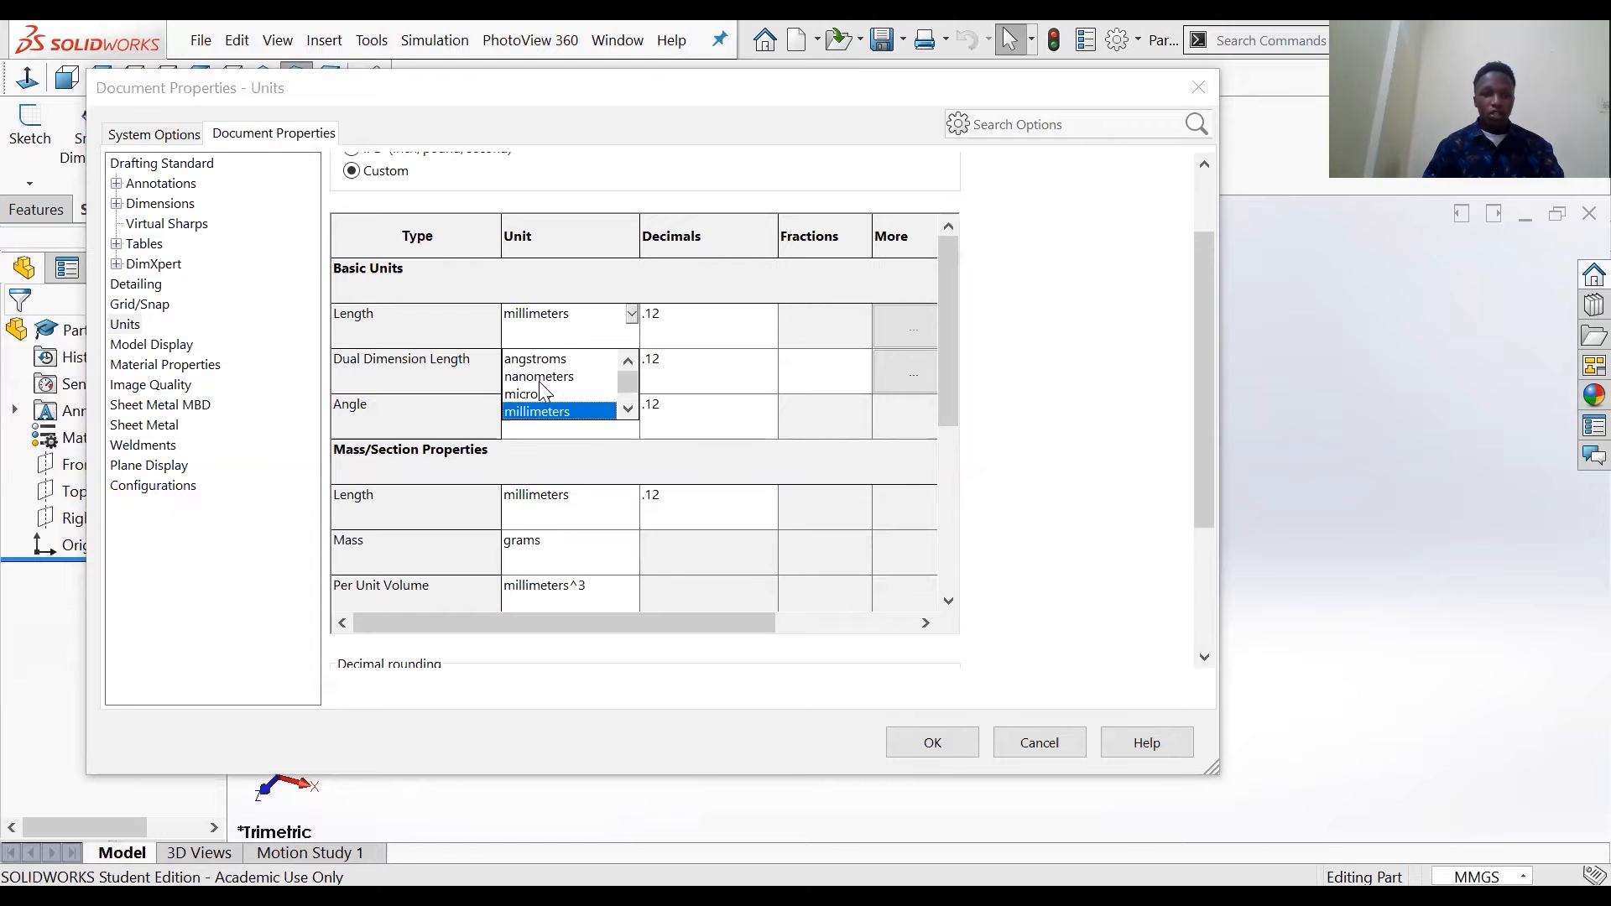
scroll(571, 382, down, 3)
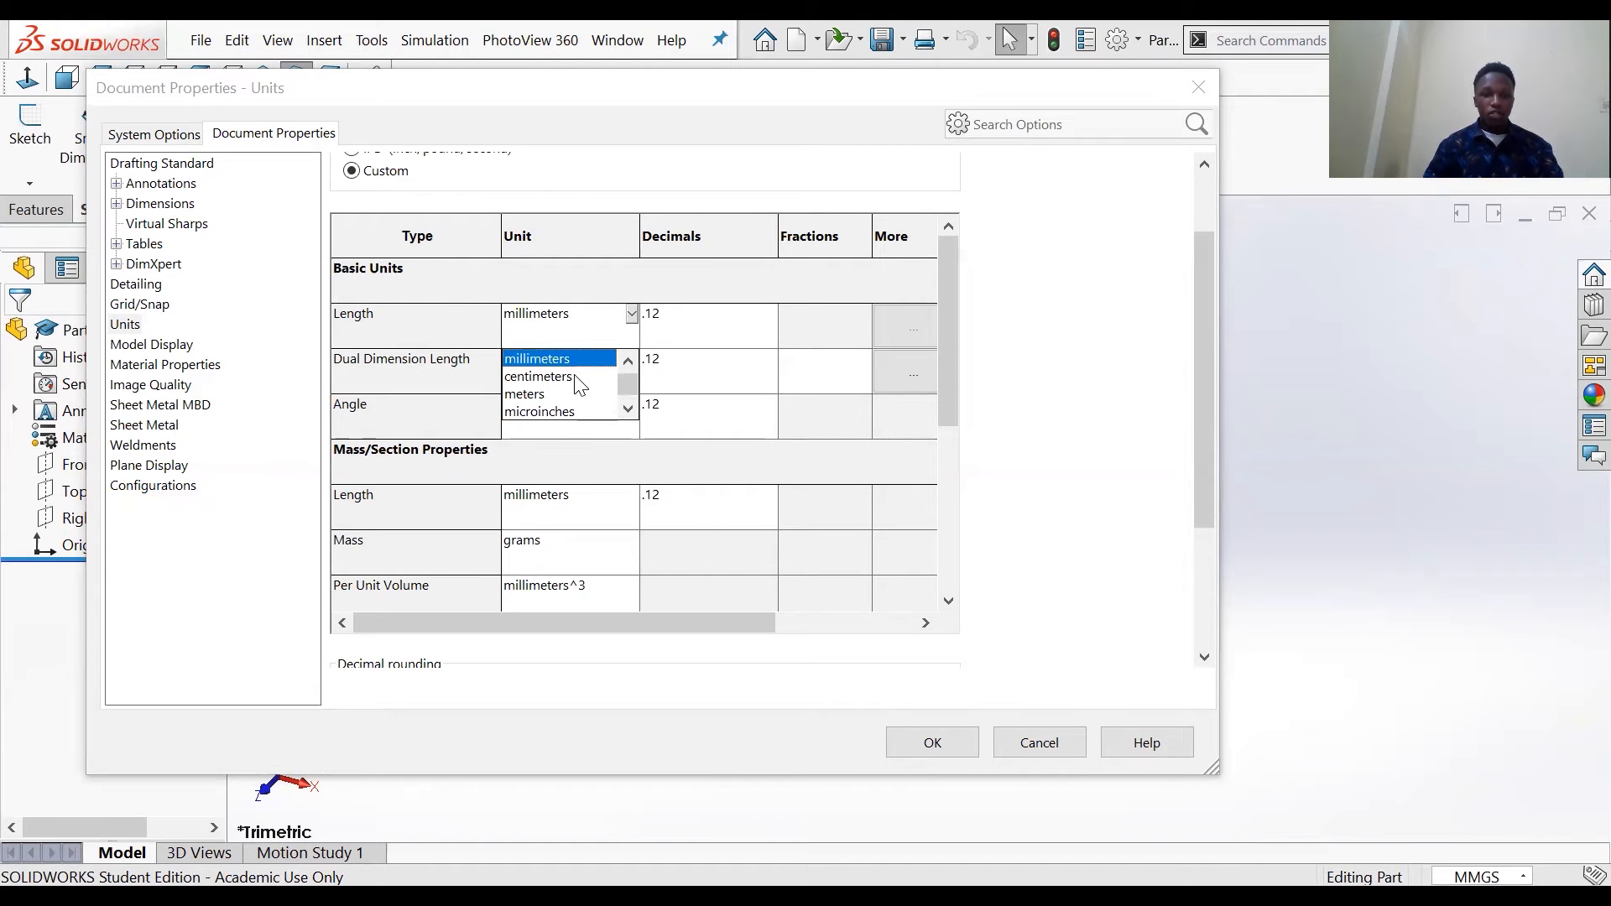
scroll(569, 384, up, 3)
scroll(569, 384, down, 3)
scroll(569, 391, down, 4)
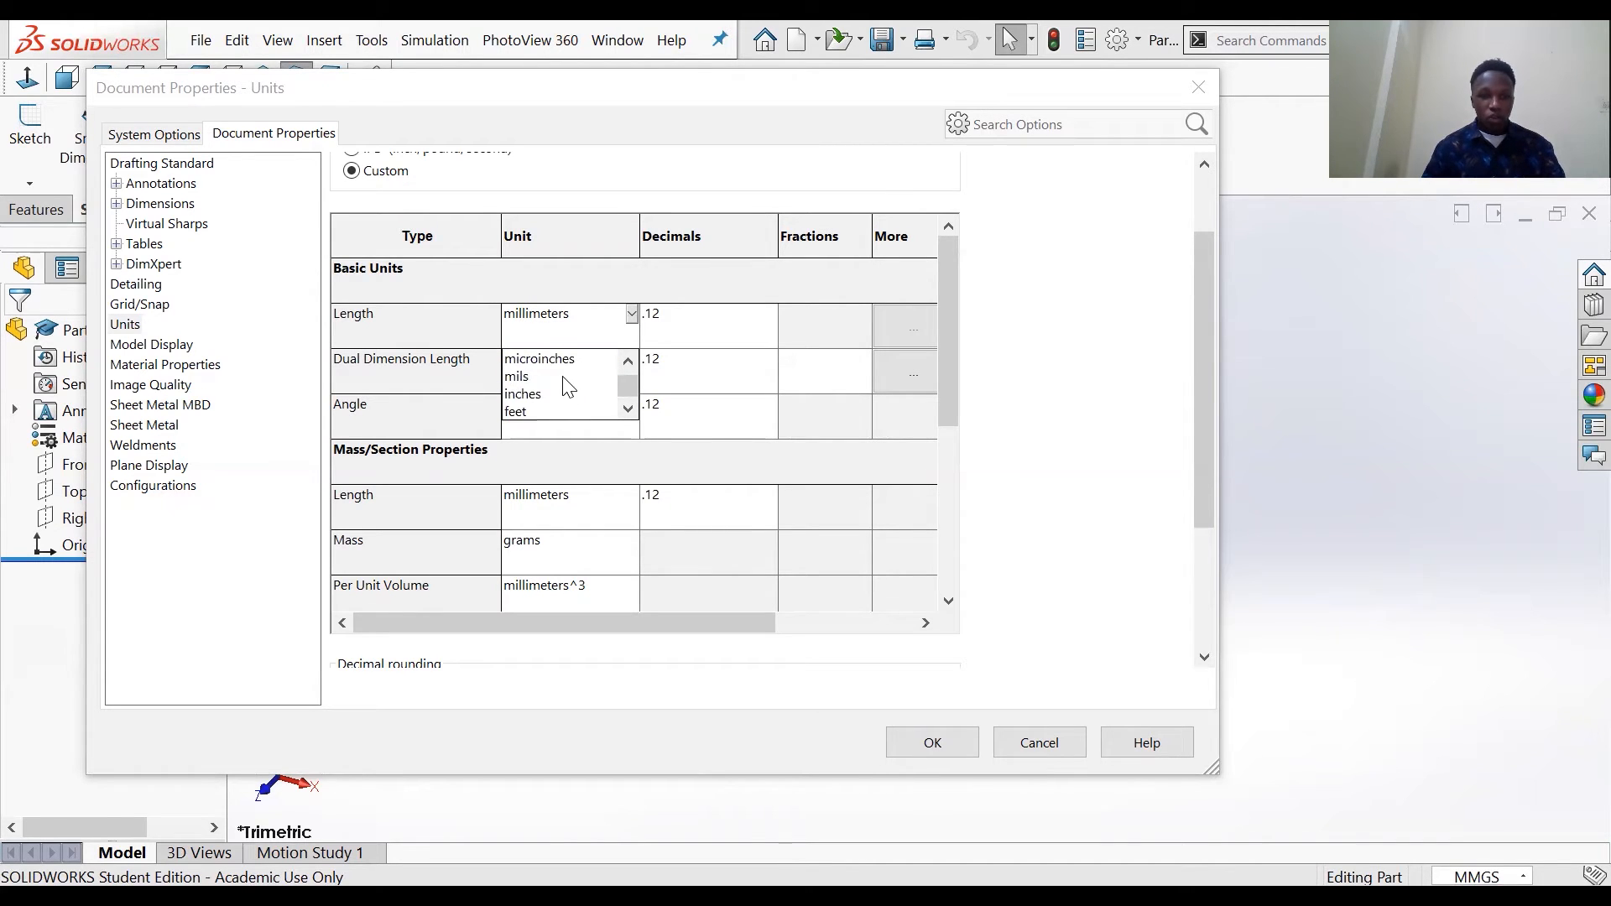
scroll(564, 384, down, 1)
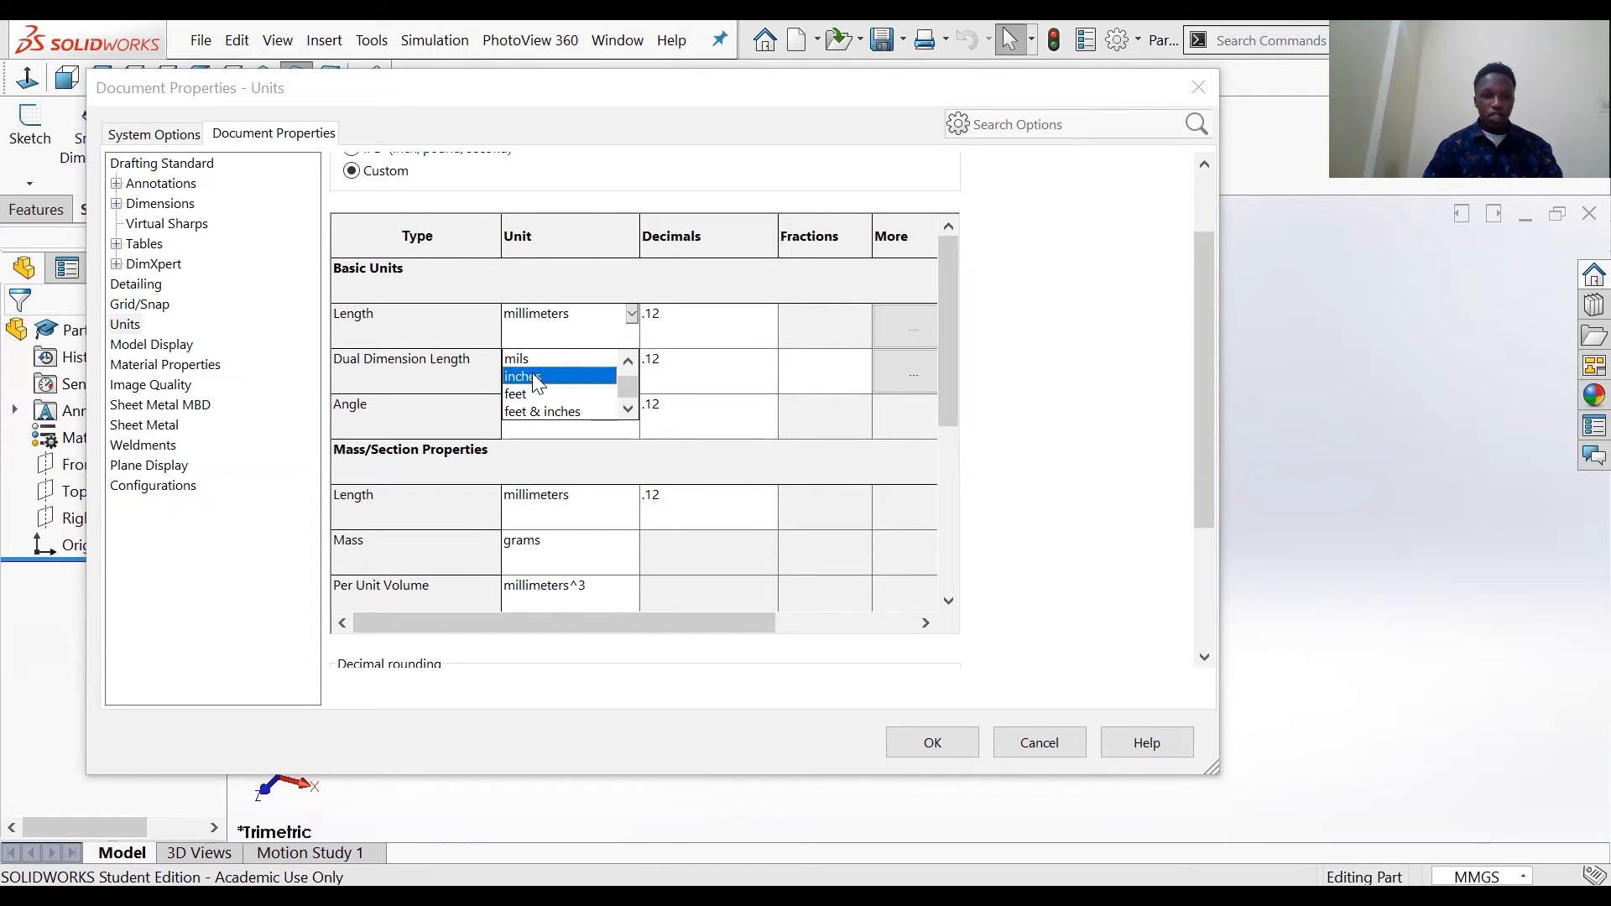
click(533, 376)
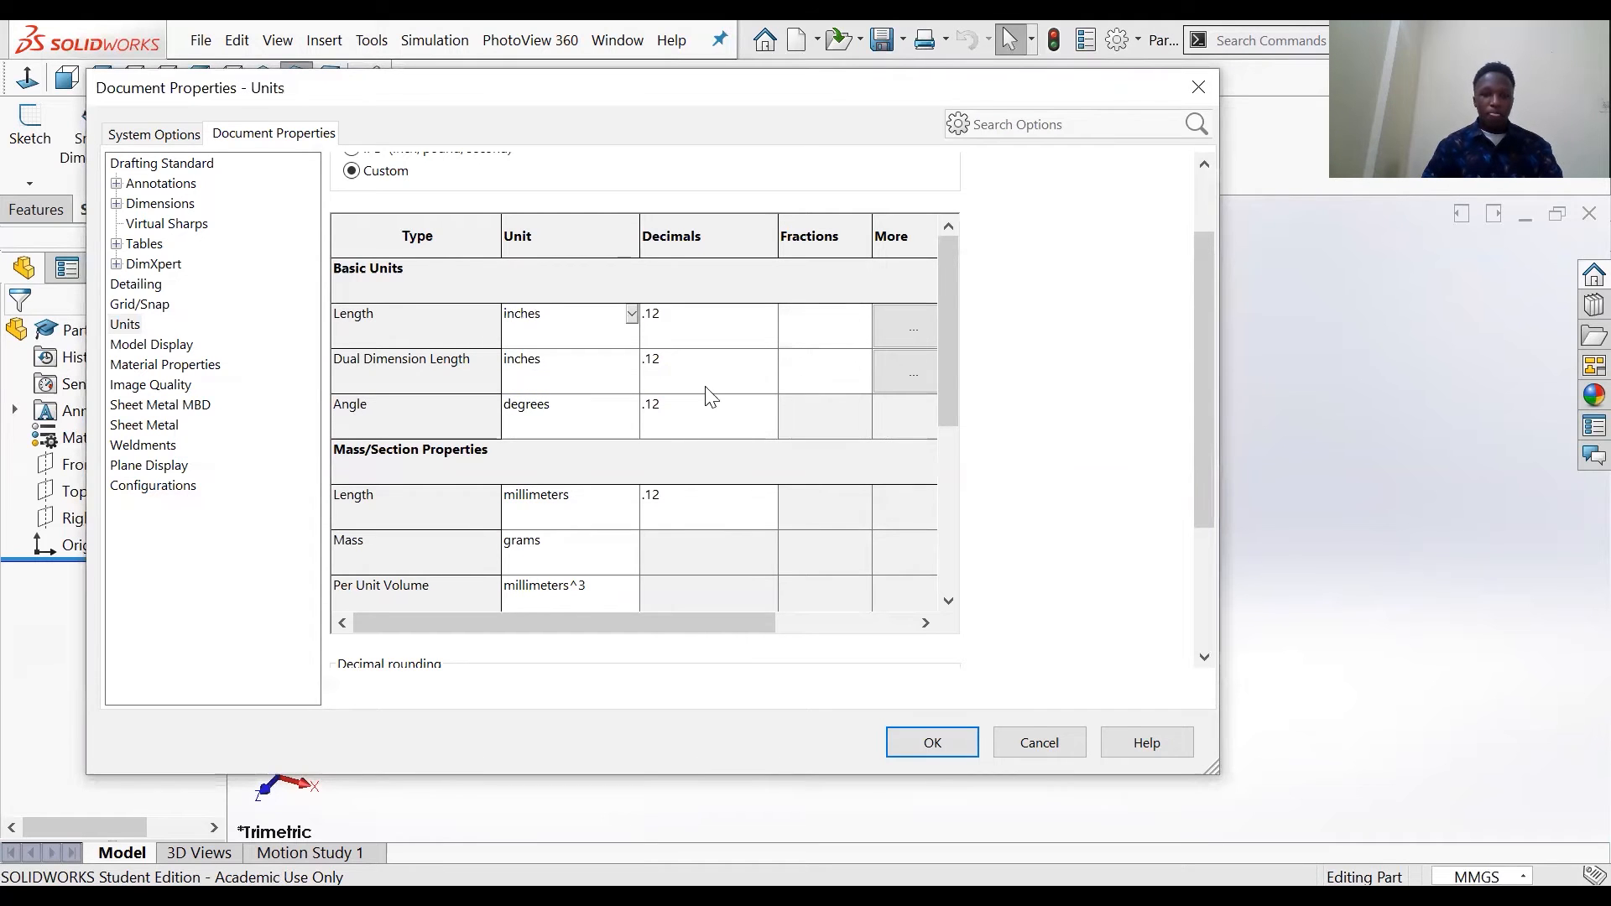
Step: Set the Basic Units length precision to four decimal places (.1234)
click(695, 327)
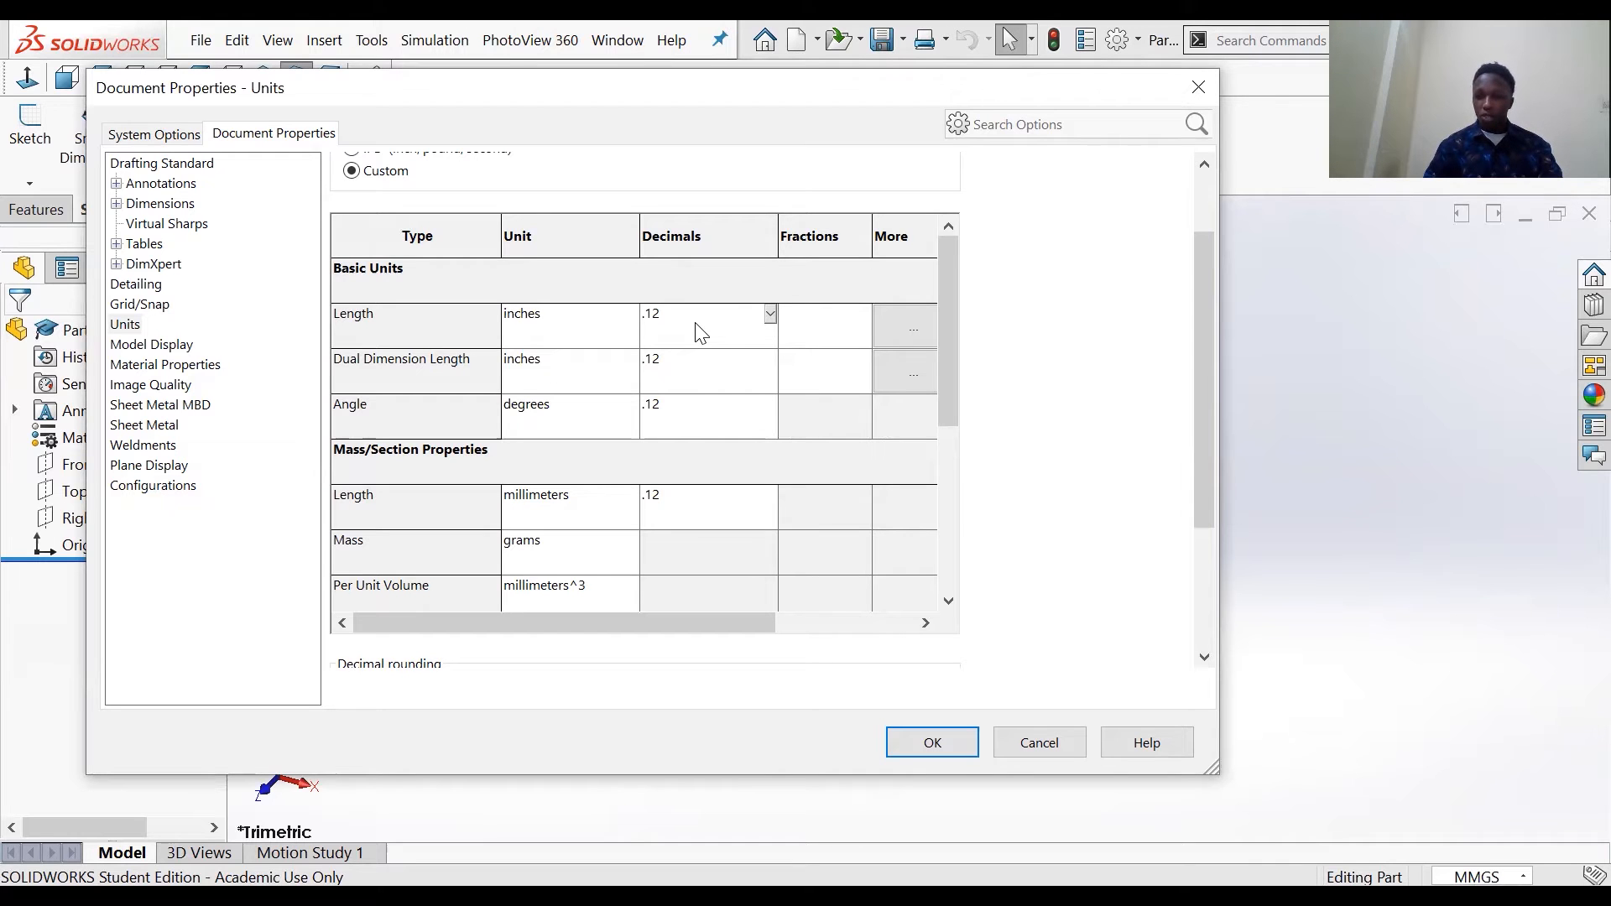
click(771, 315)
scroll(735, 379, down, 1)
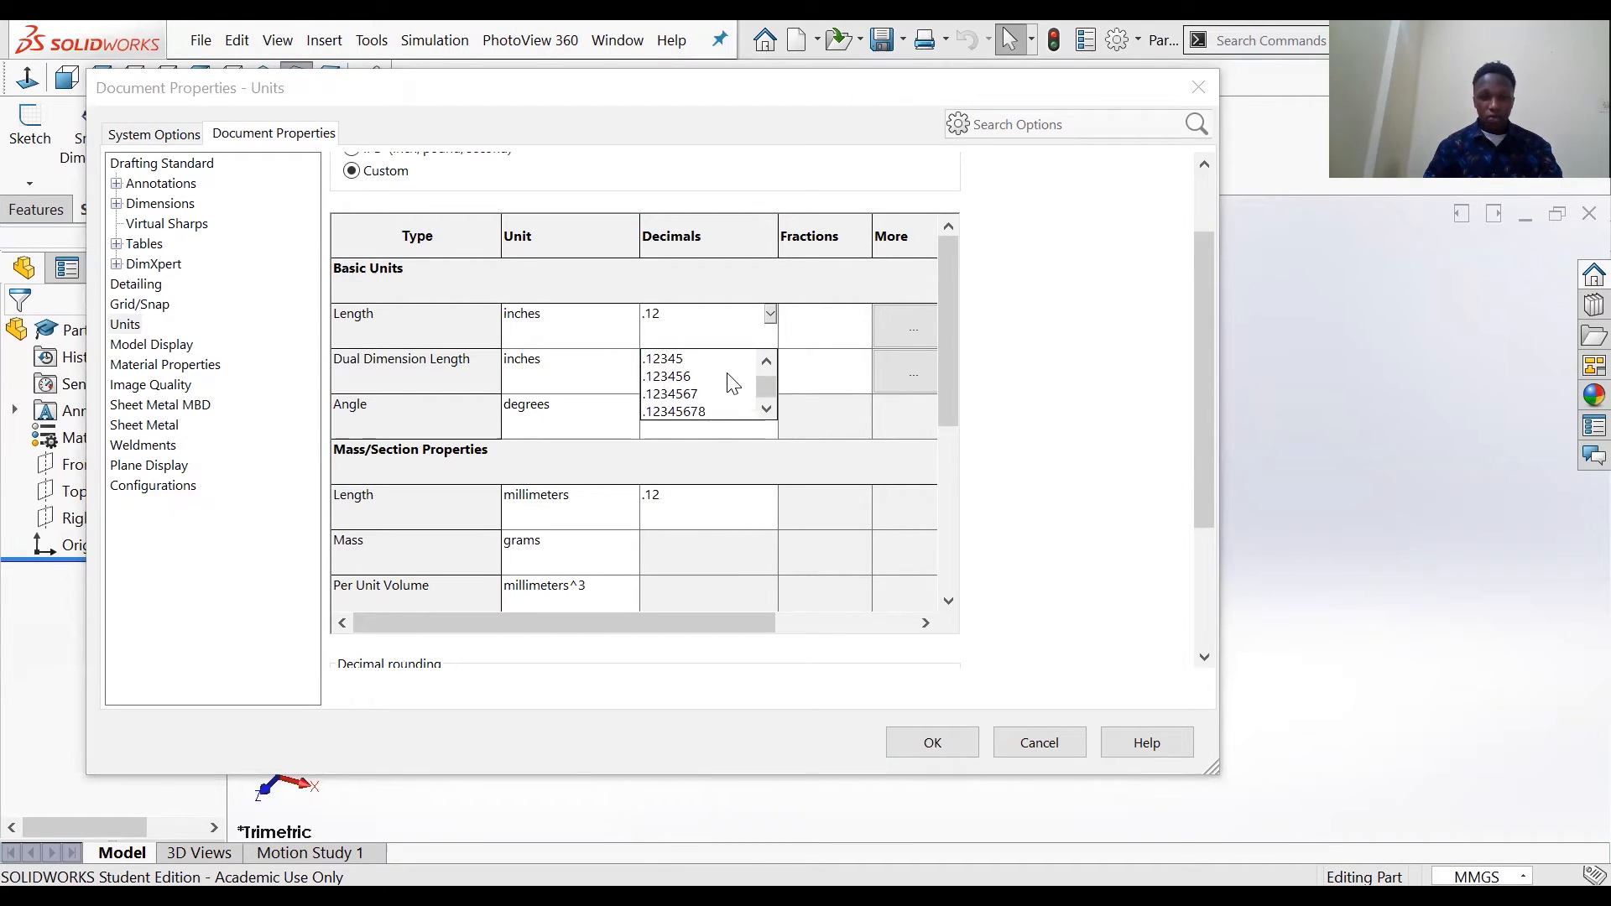
scroll(688, 394, up, 1)
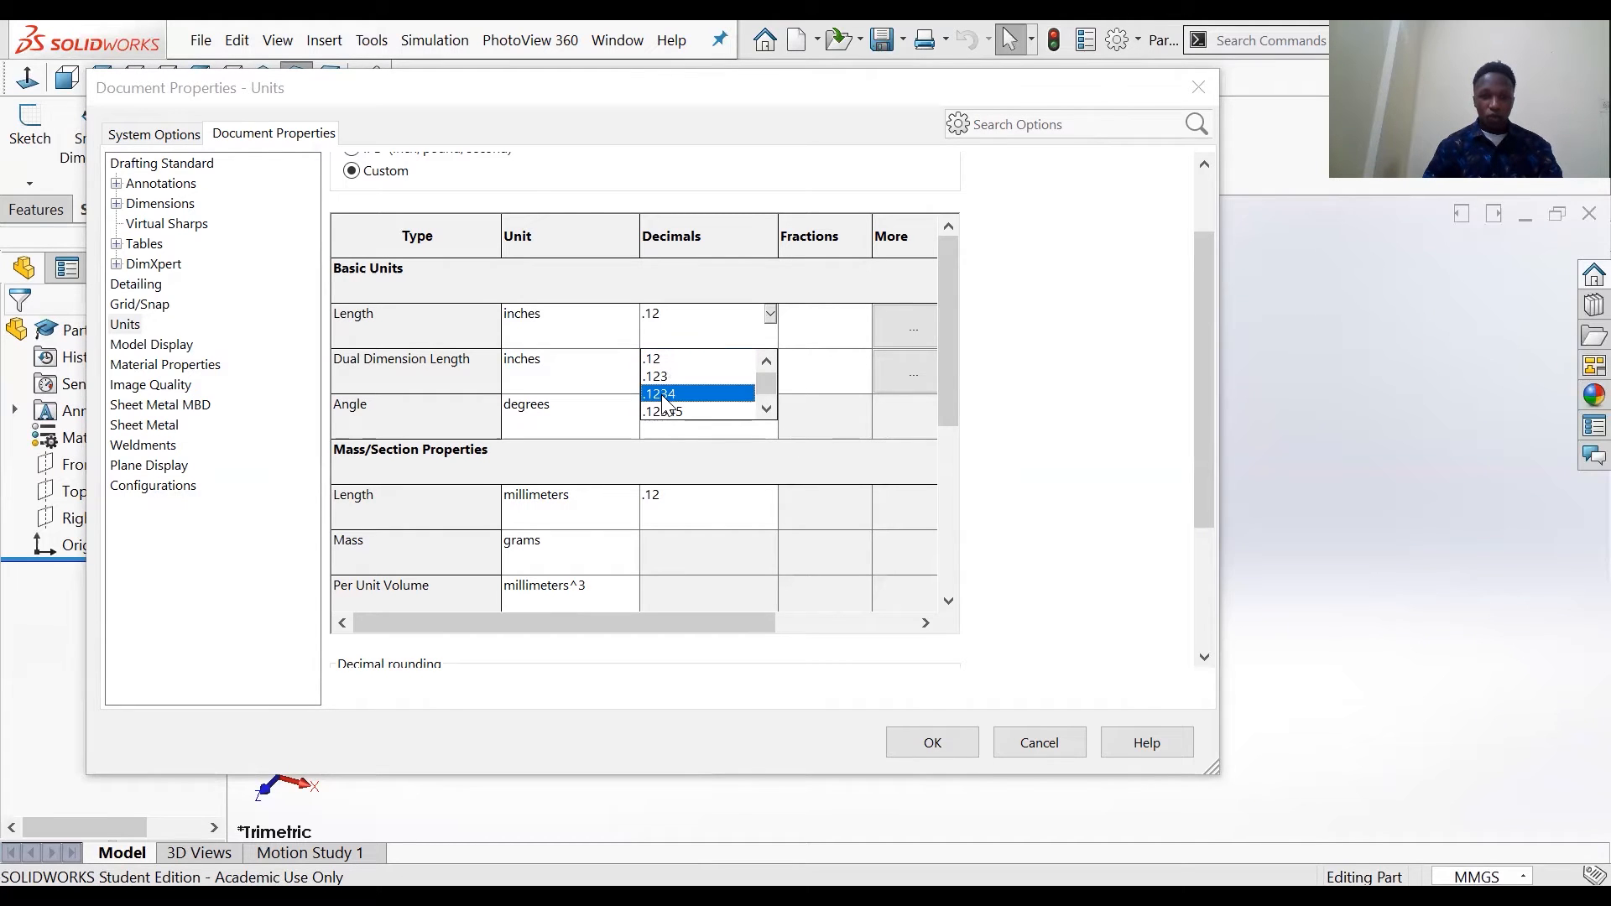
click(663, 395)
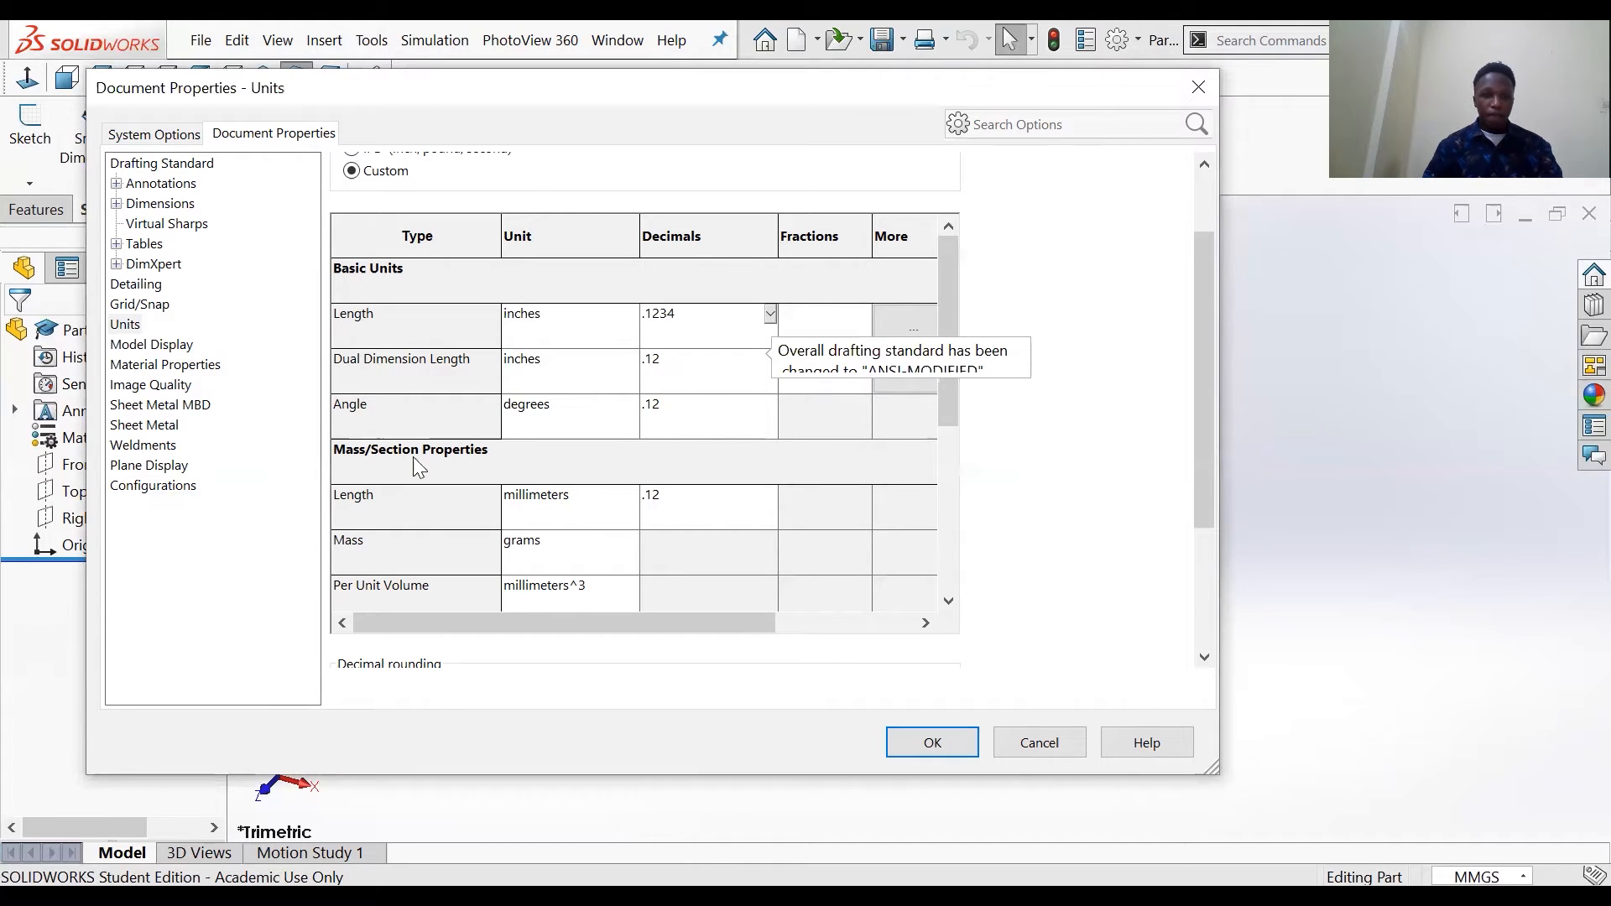
Step: Set the Dual Dimension Length precision to four decimal places (.1234)
click(601, 388)
click(632, 359)
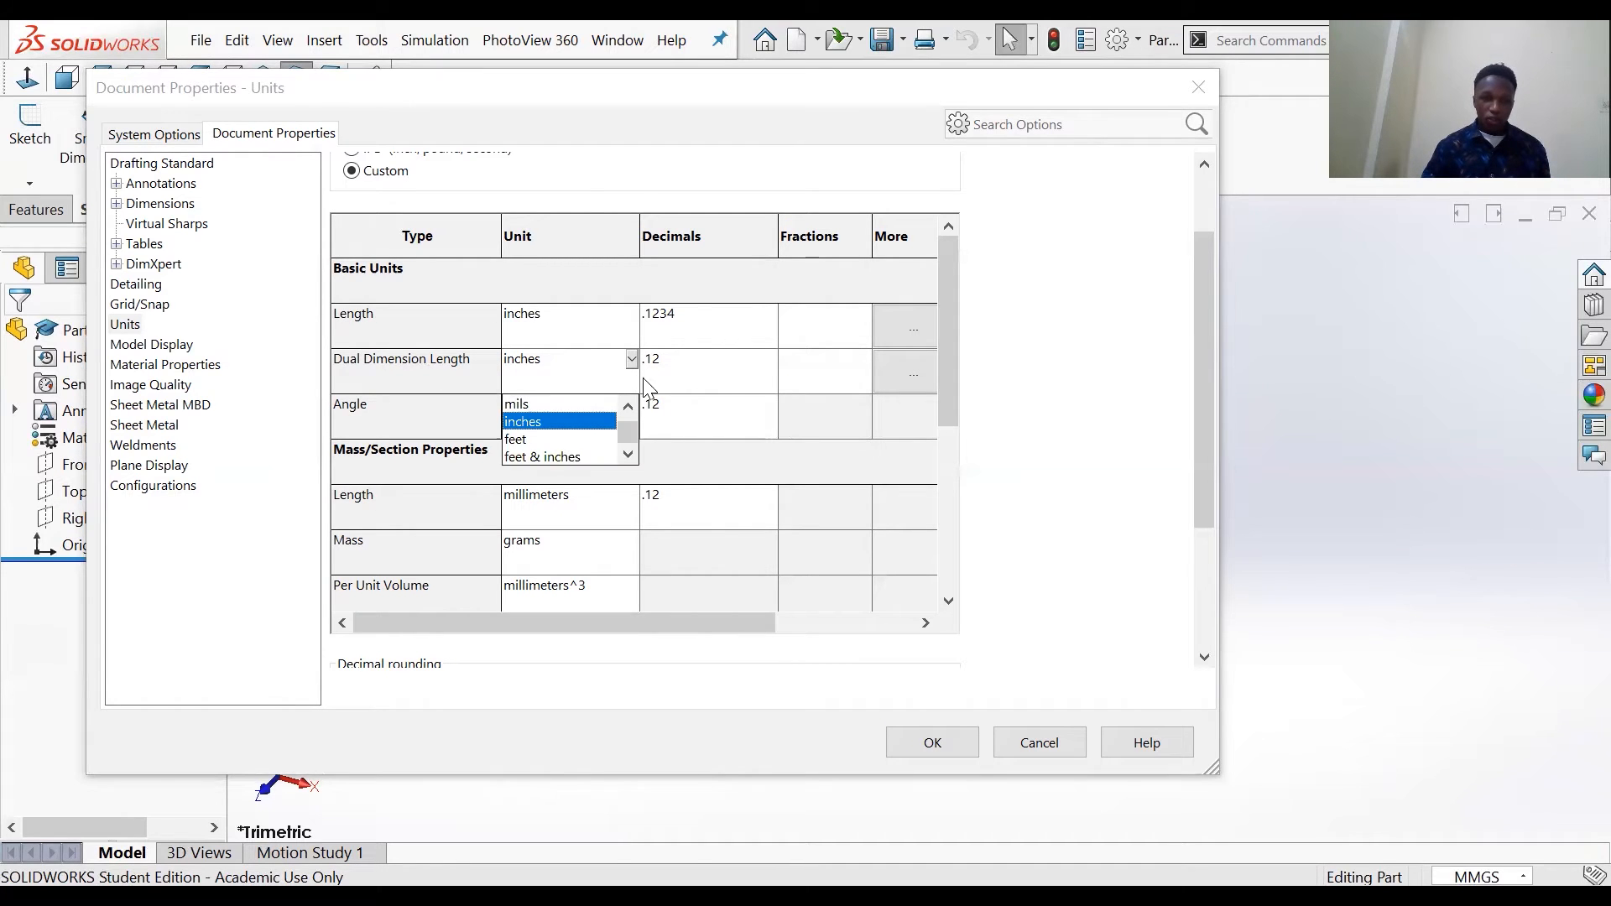
click(770, 359)
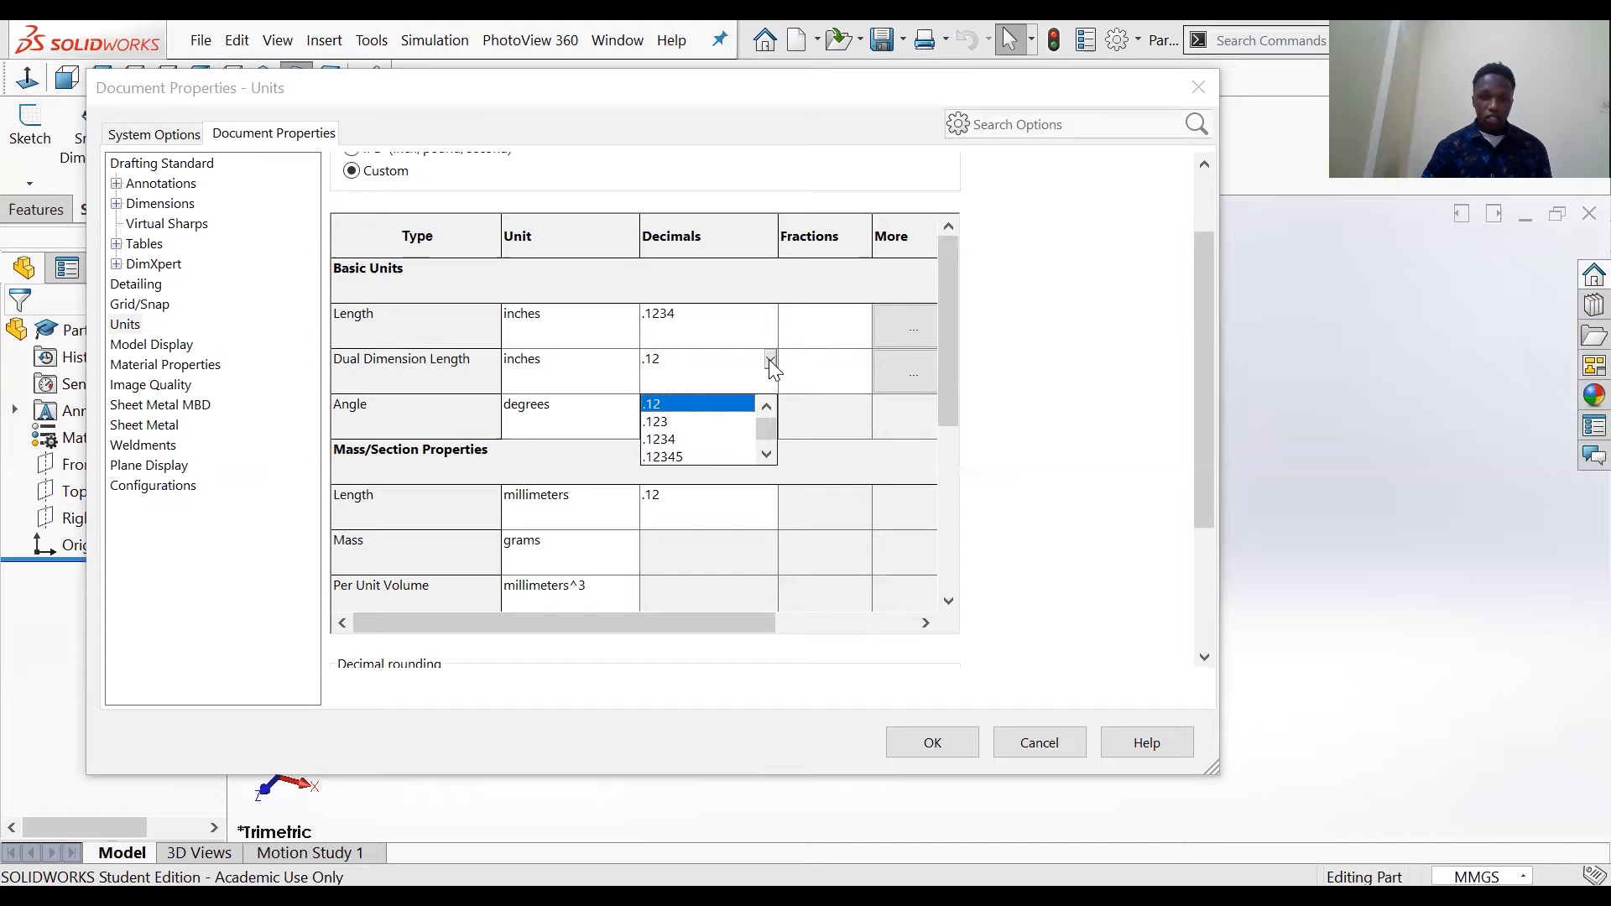
click(666, 439)
Step: Set the angle unit to radians with four decimal places (.1234)
click(619, 413)
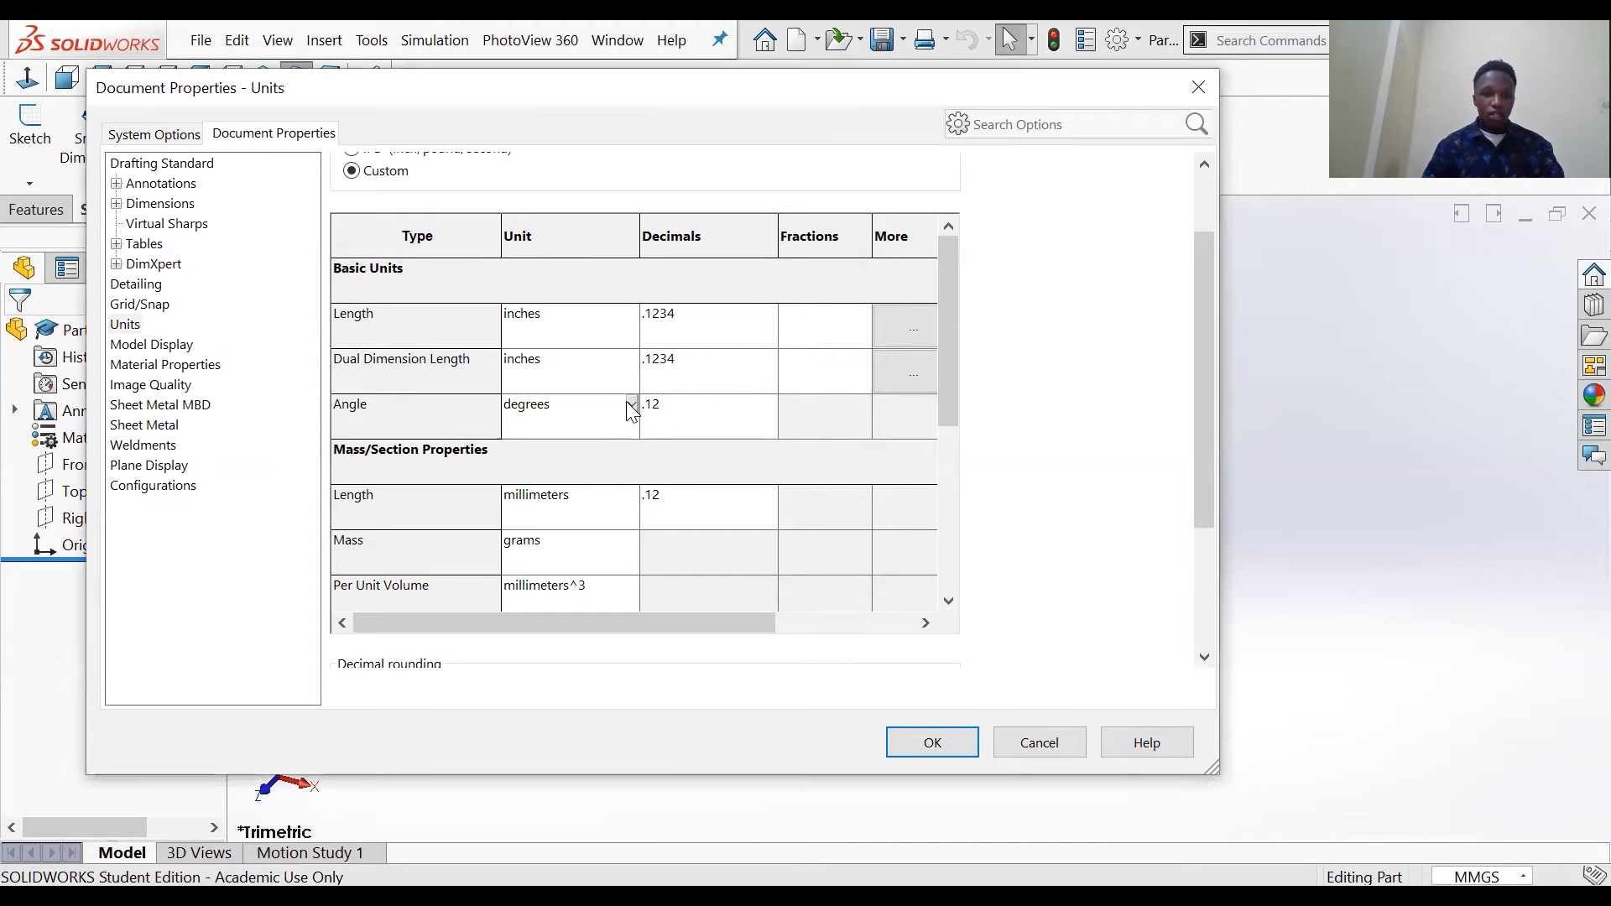
click(631, 404)
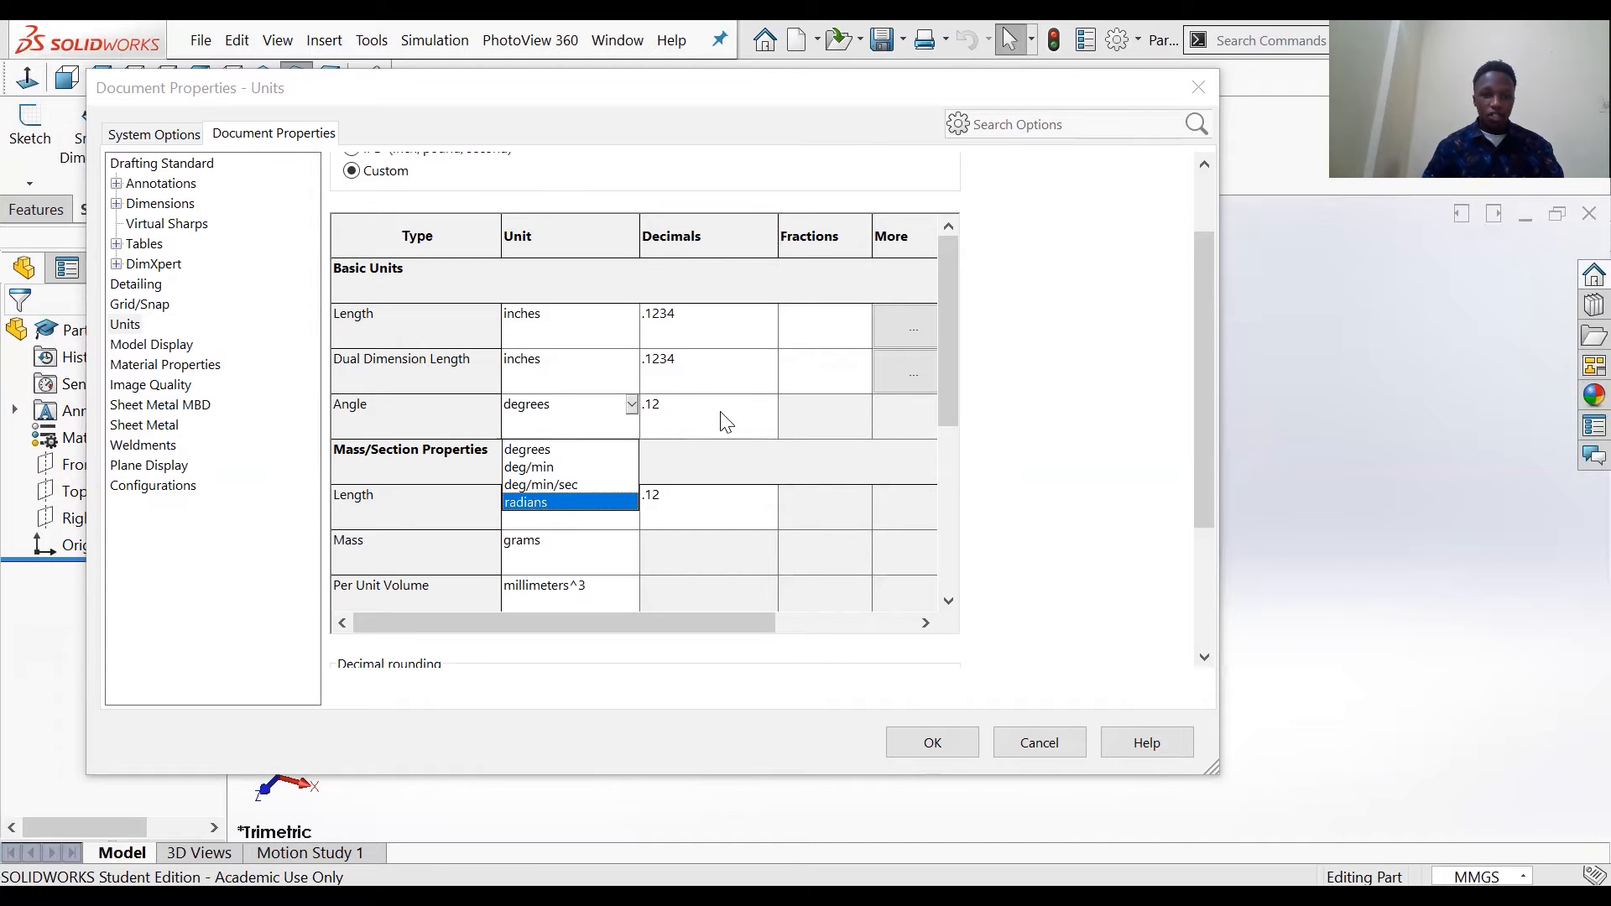
click(538, 501)
click(769, 406)
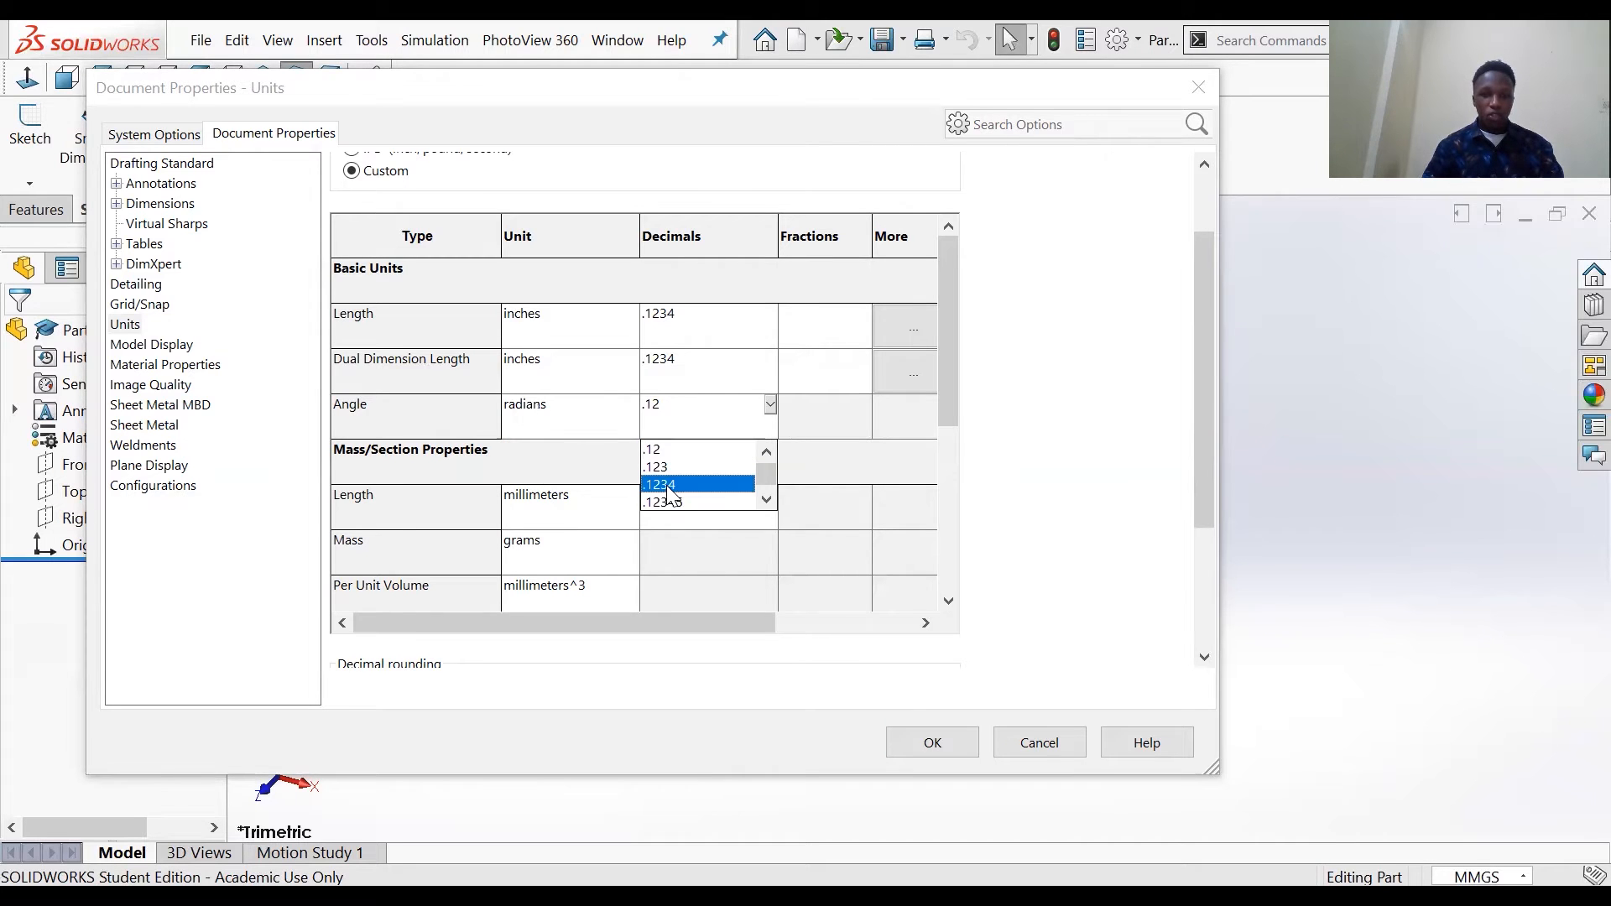
click(668, 486)
Step: Set the Mass/Section Properties length unit to centimeters
scroll(576, 492, down, 1)
scroll(393, 443, up, 1)
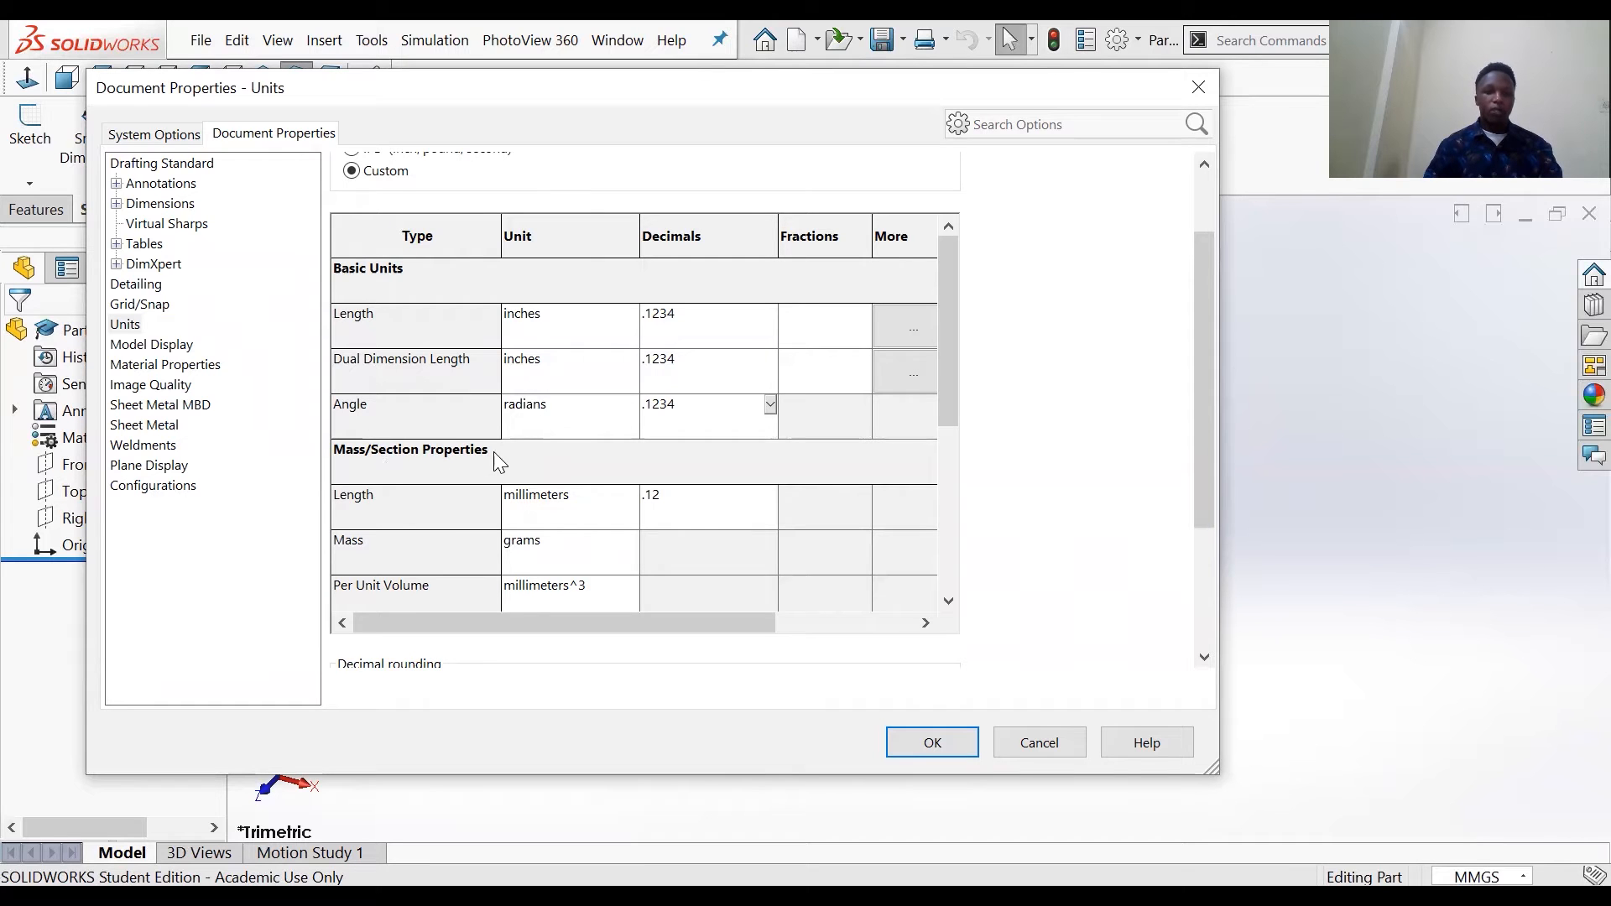
scroll(585, 476, down, 1)
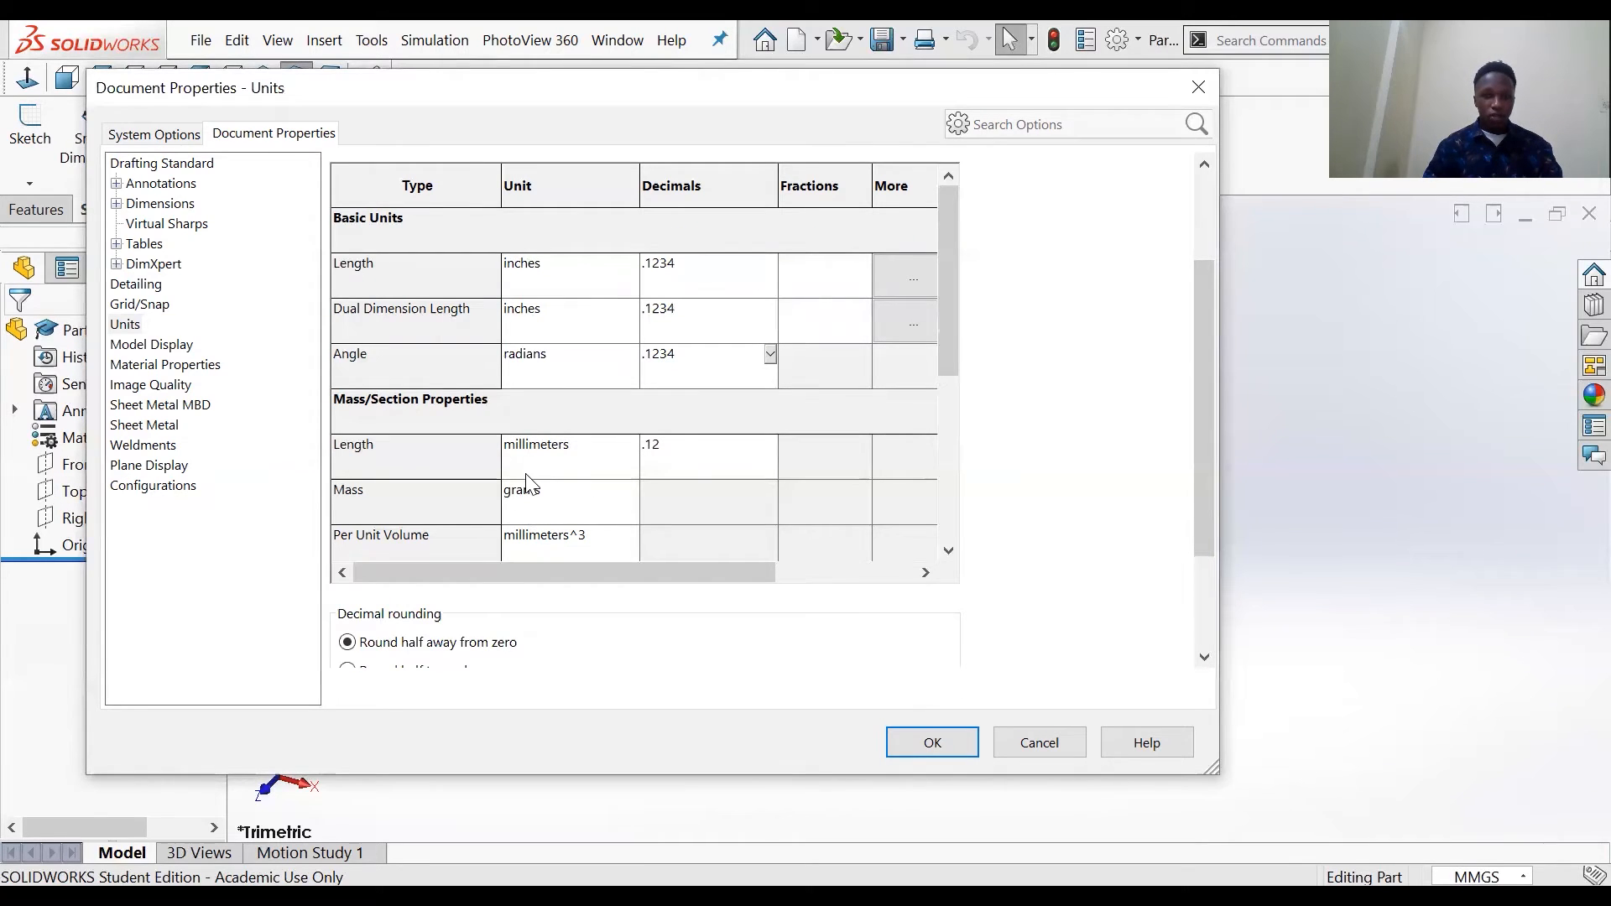
click(621, 453)
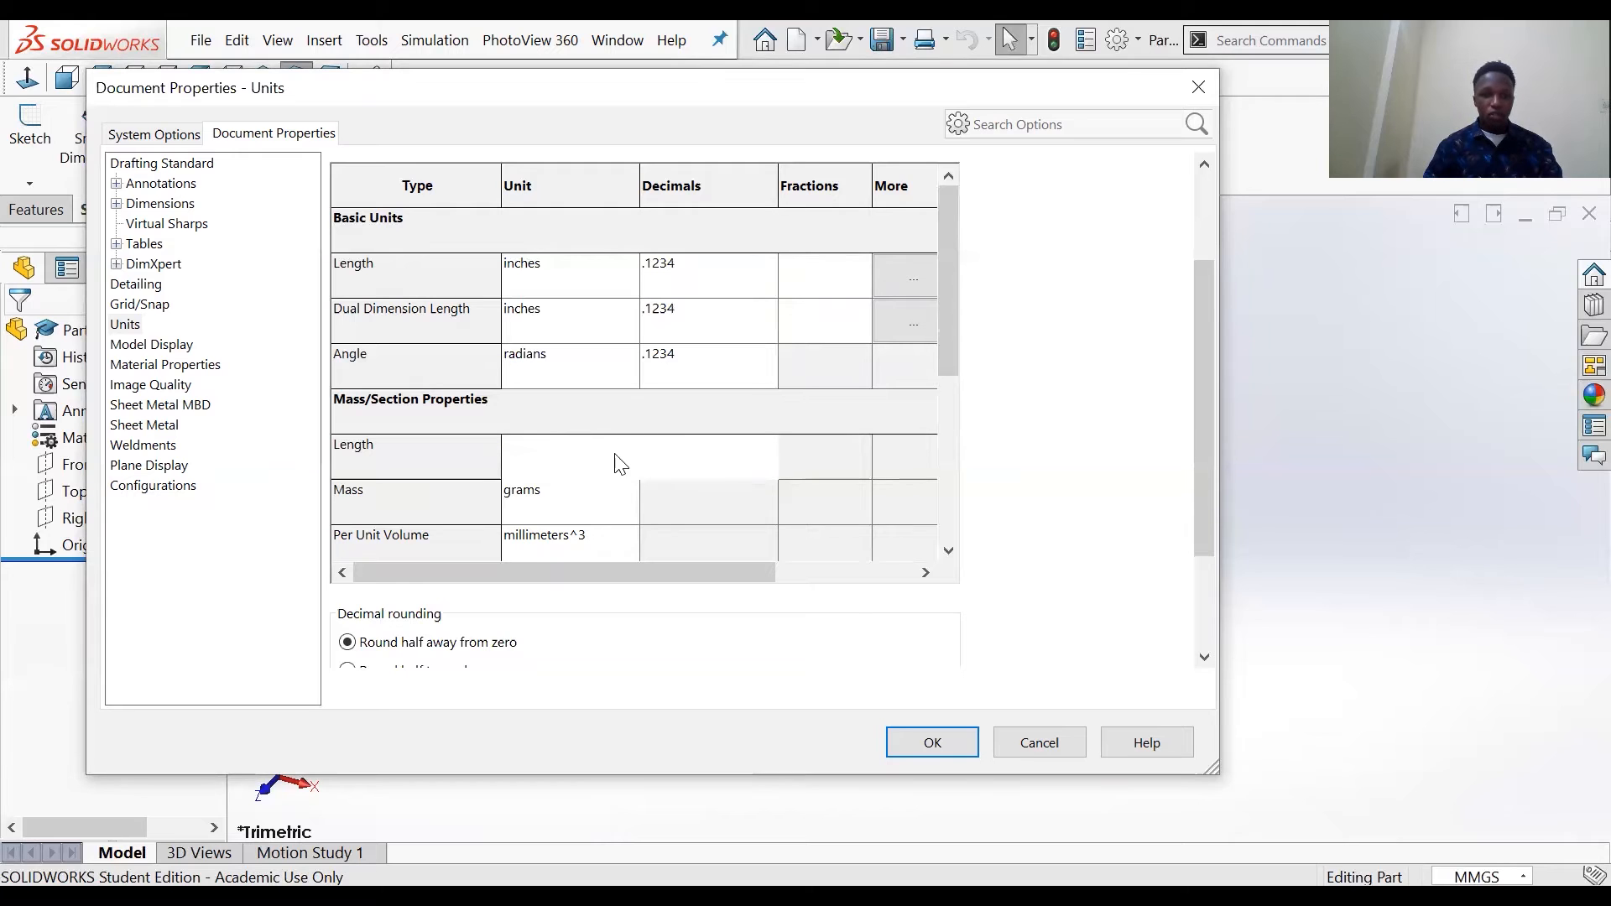
click(631, 449)
click(538, 507)
click(592, 502)
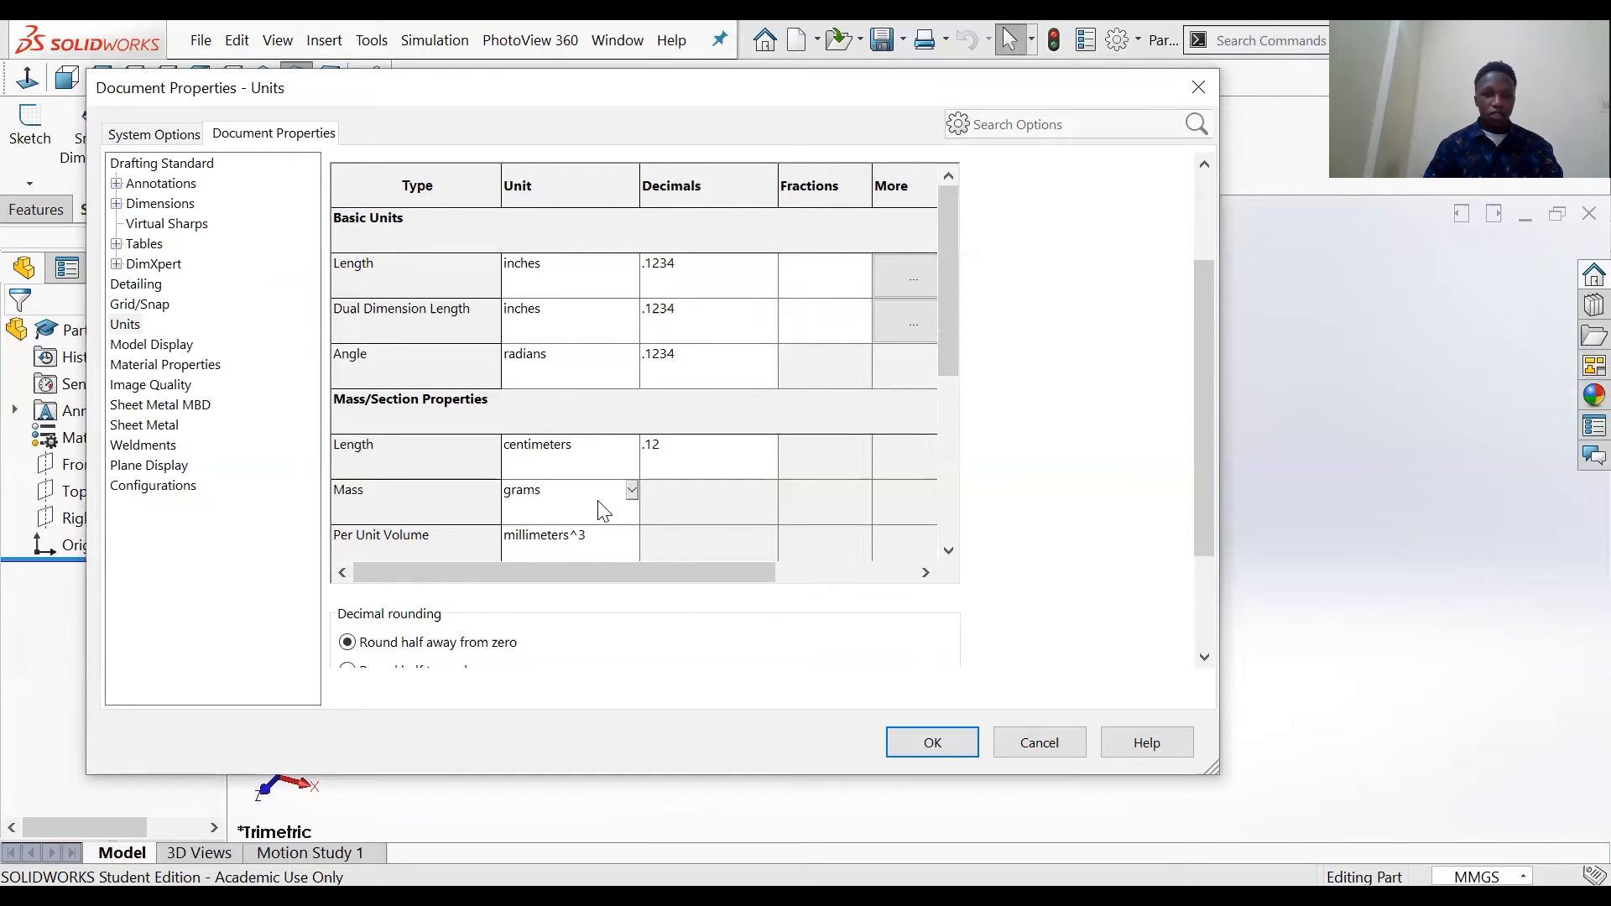
click(631, 490)
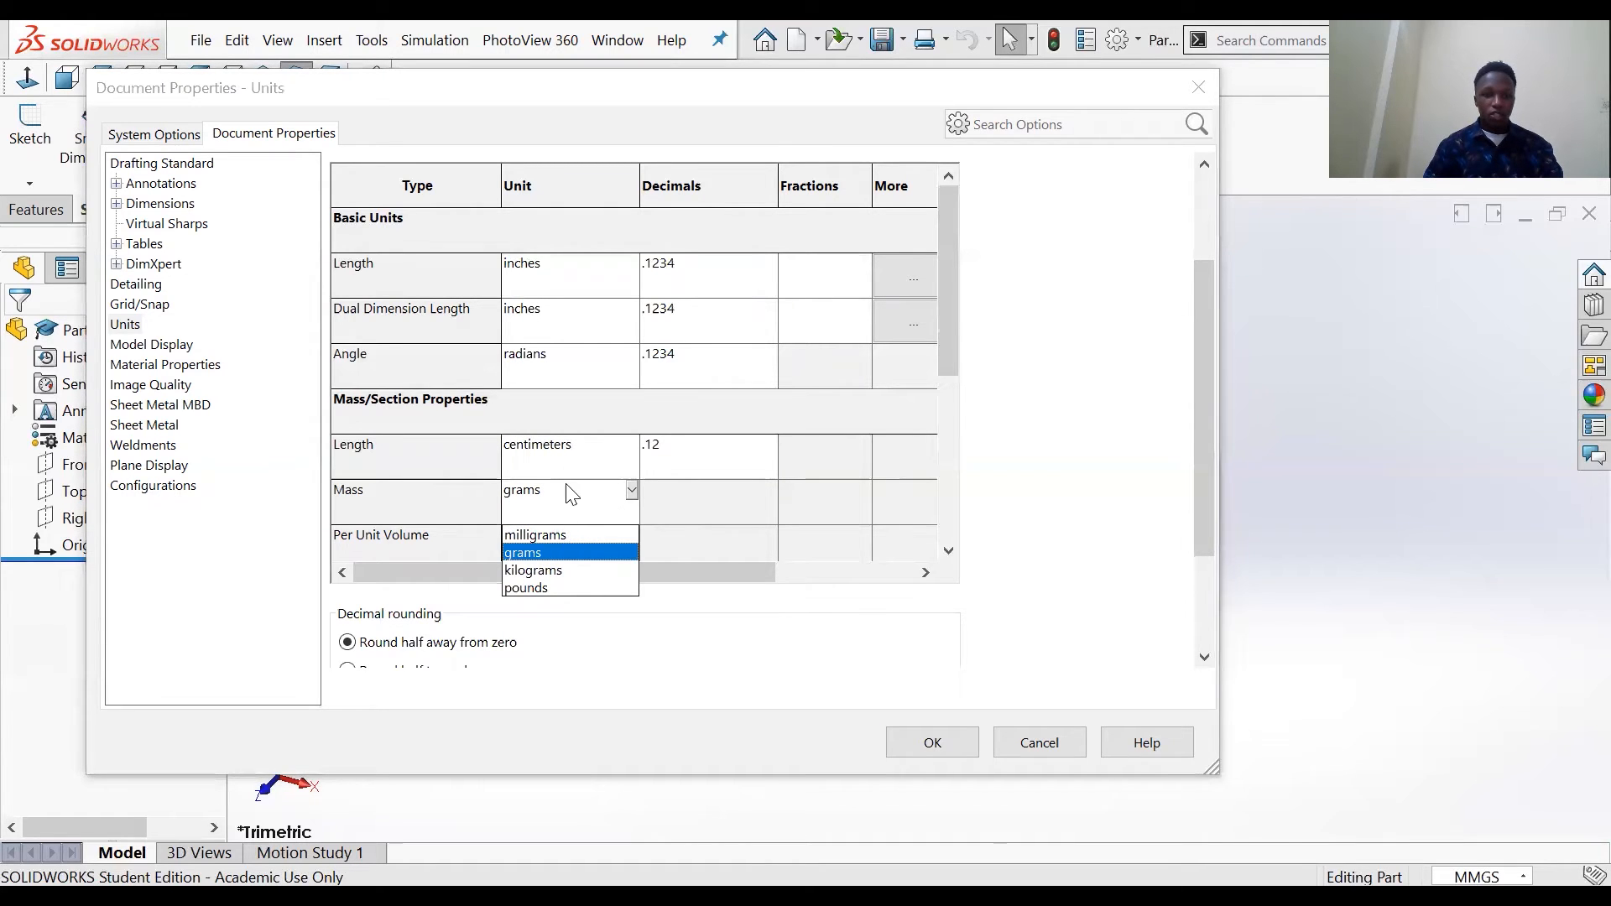
click(585, 474)
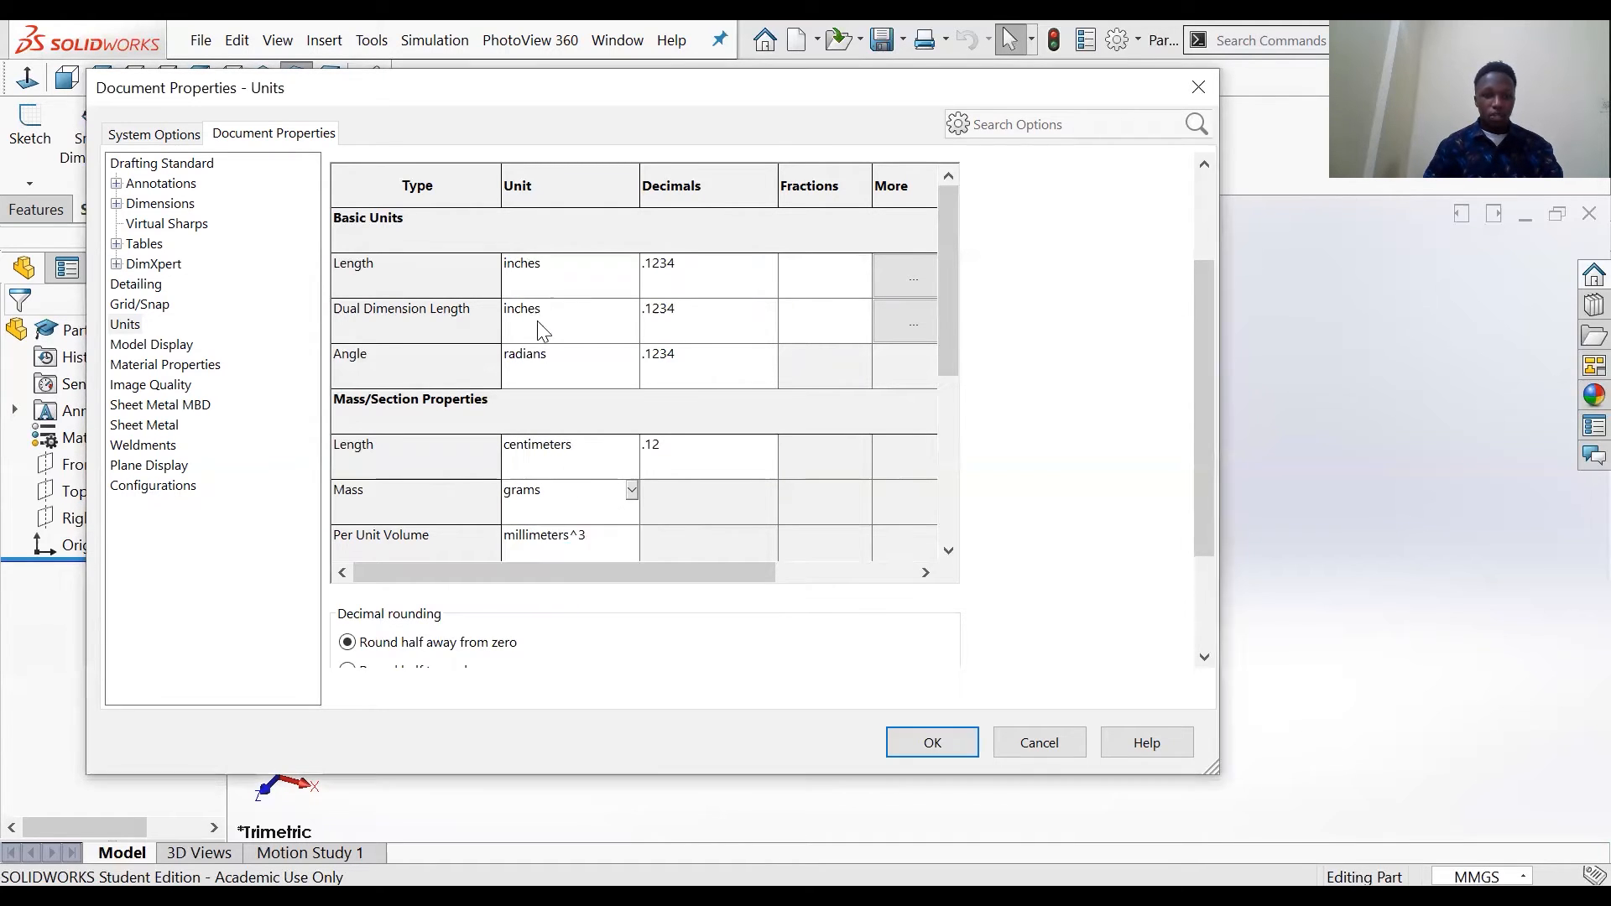
Step: Set the Mass/Section Properties length unit to inches
click(613, 452)
click(631, 444)
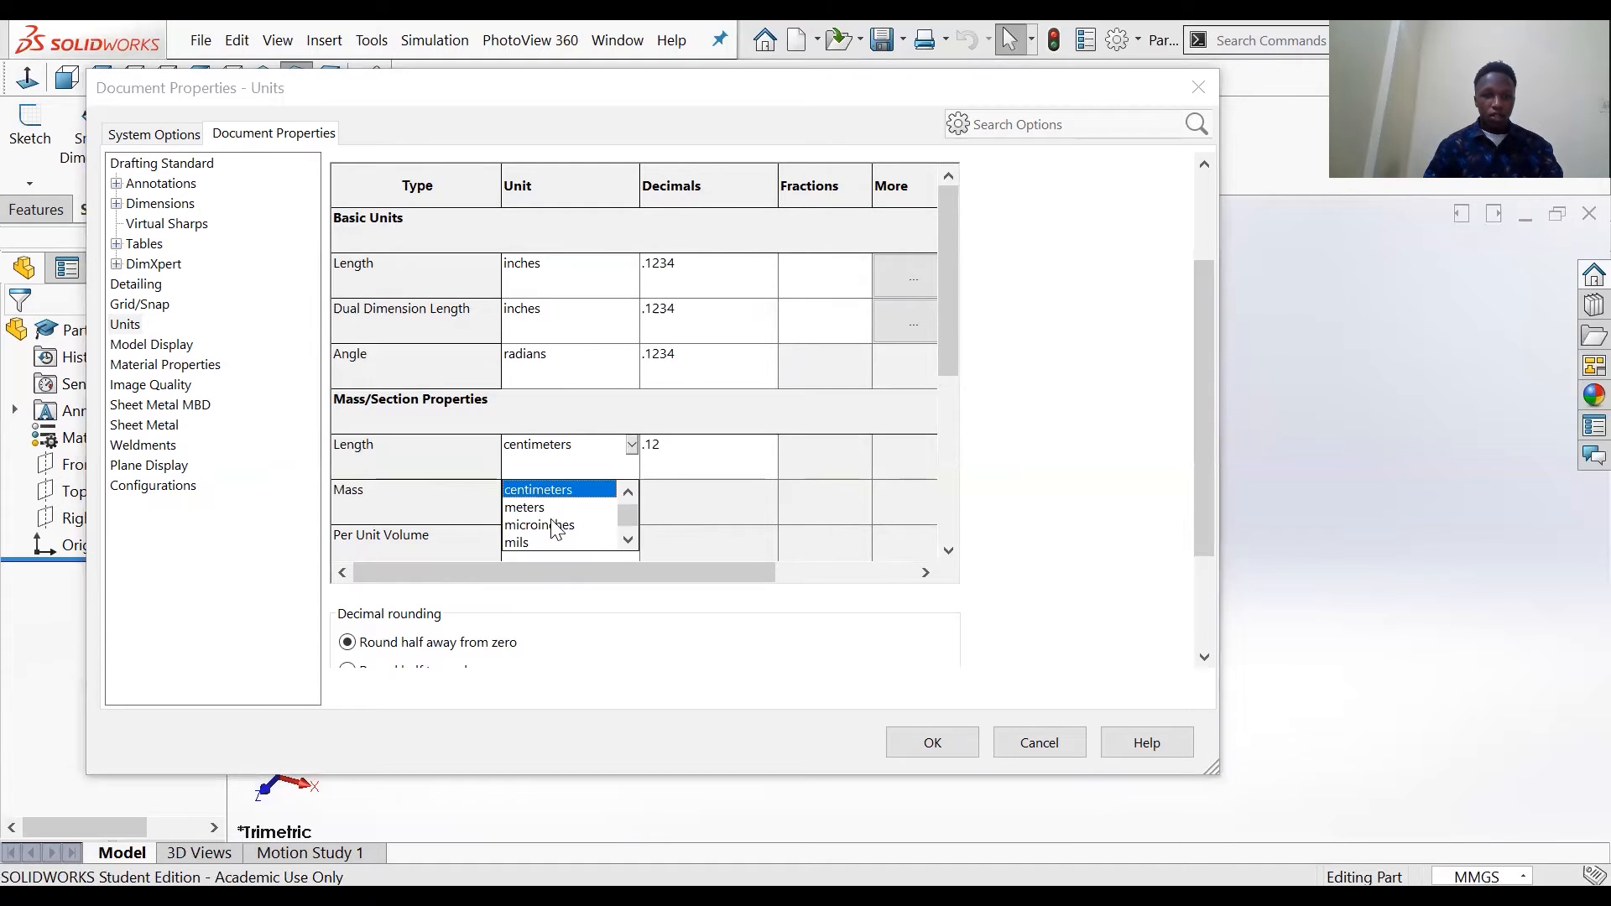
scroll(580, 508, down, 1)
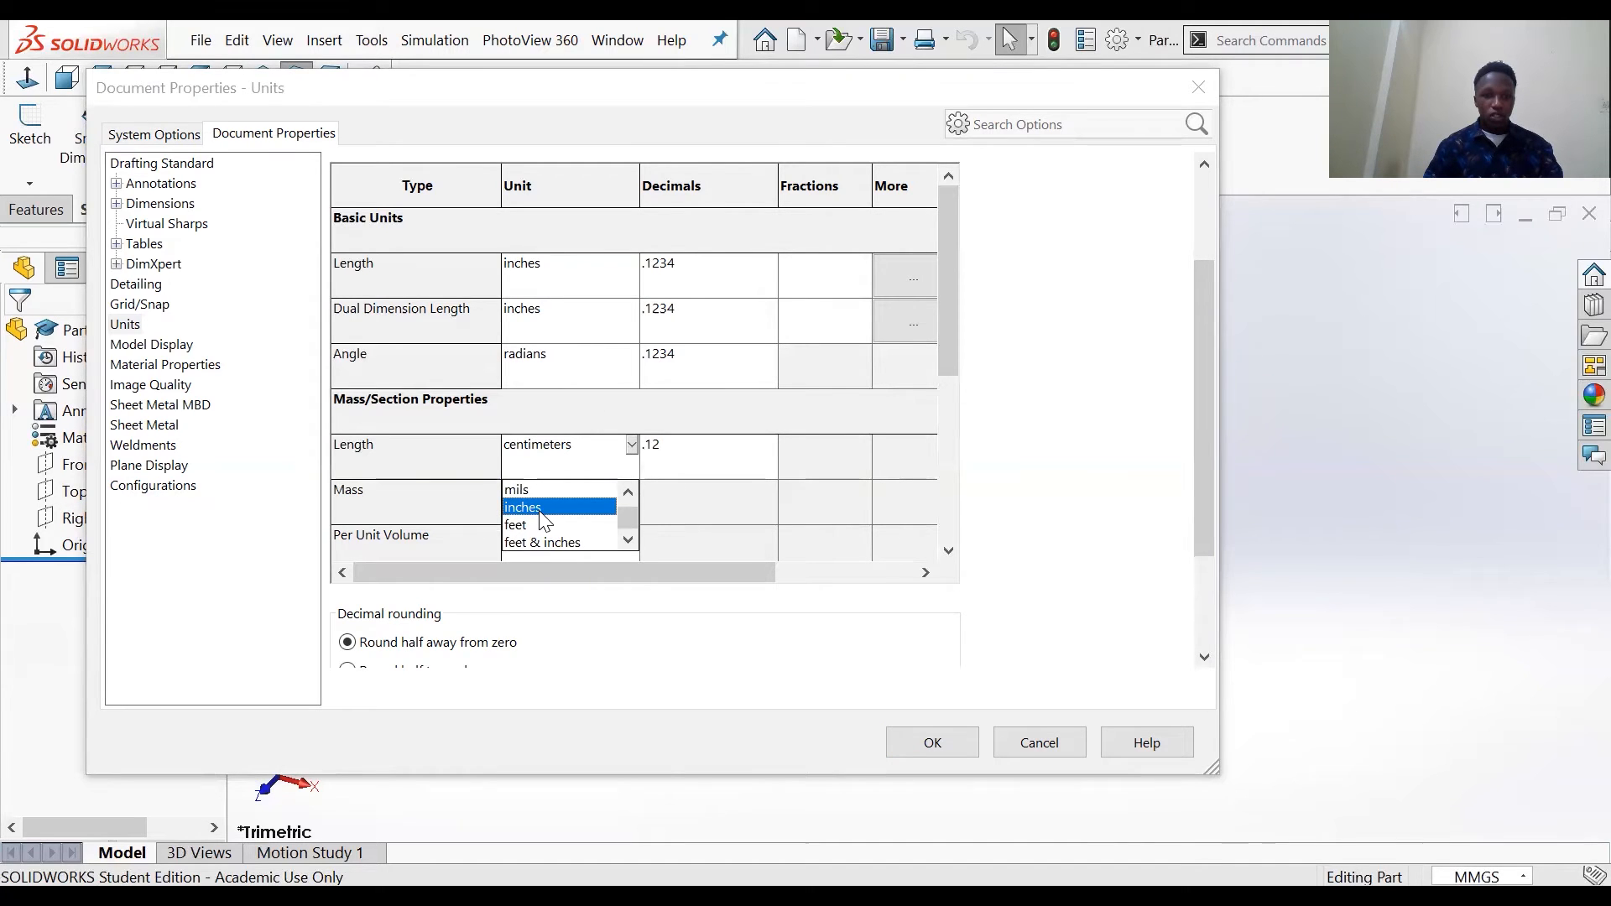
click(541, 511)
Step: Set the Mass/Section Properties mass unit to kilograms and the per unit volume to centimeters^3
click(632, 490)
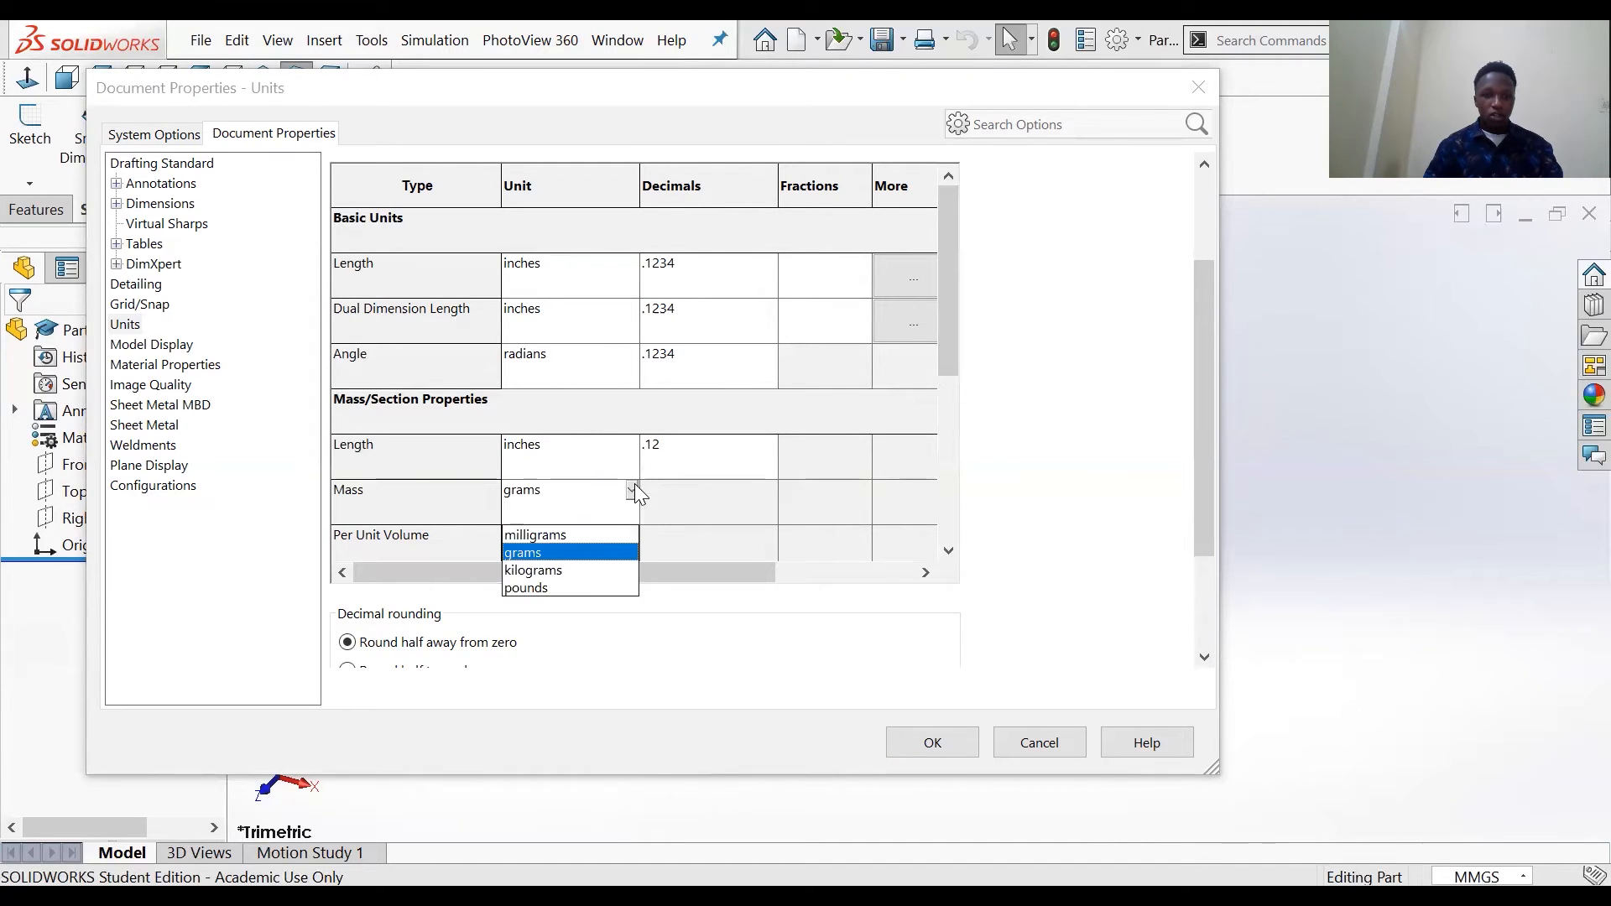
click(542, 571)
click(596, 539)
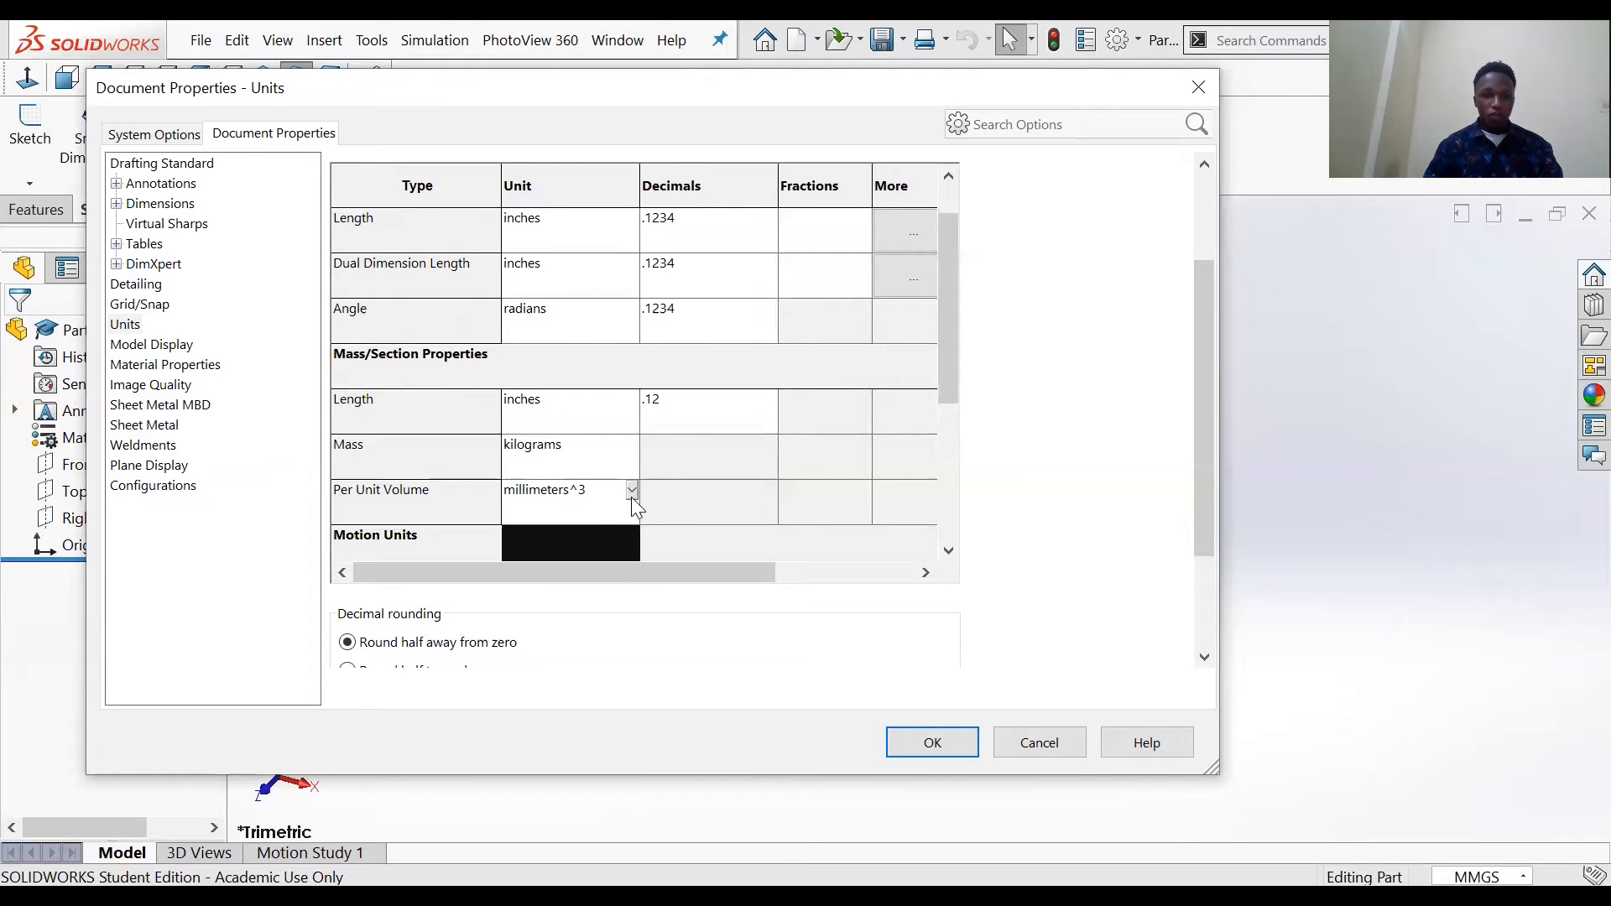
click(631, 490)
click(559, 547)
Step: Set the Mass/Section Properties length precision to four decimal places (.1234)
click(714, 422)
click(714, 422)
click(663, 479)
Step: Check the additional fraction and conversion options available for Length and Dual Dimension Length
scroll(542, 410, down, 2)
scroll(537, 306, up, 3)
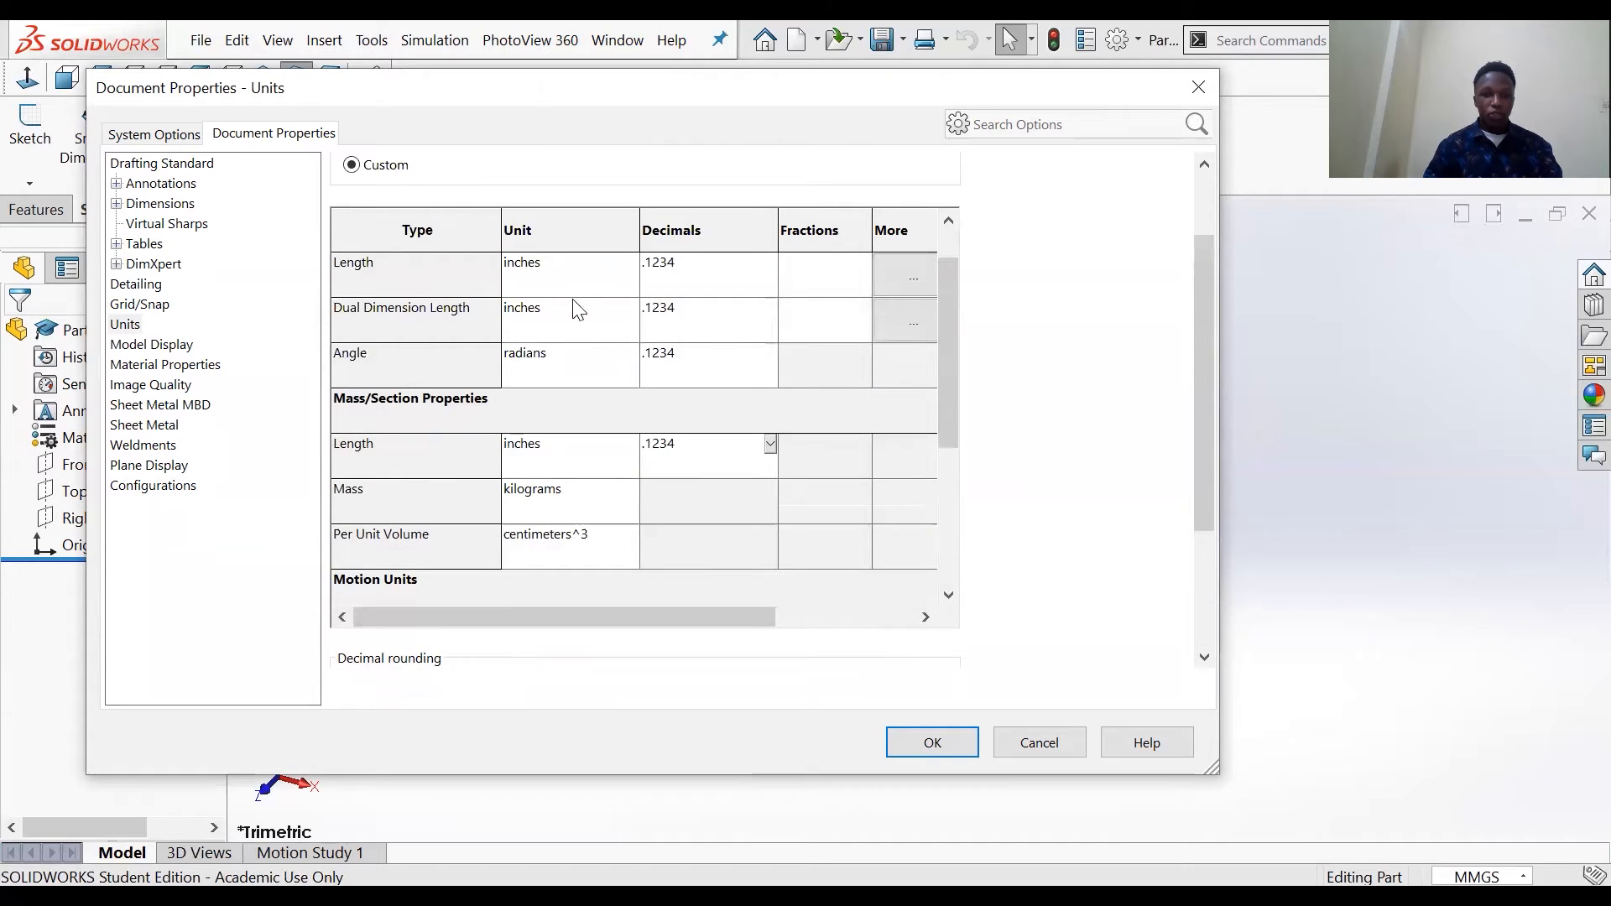
scroll(672, 347, up, 1)
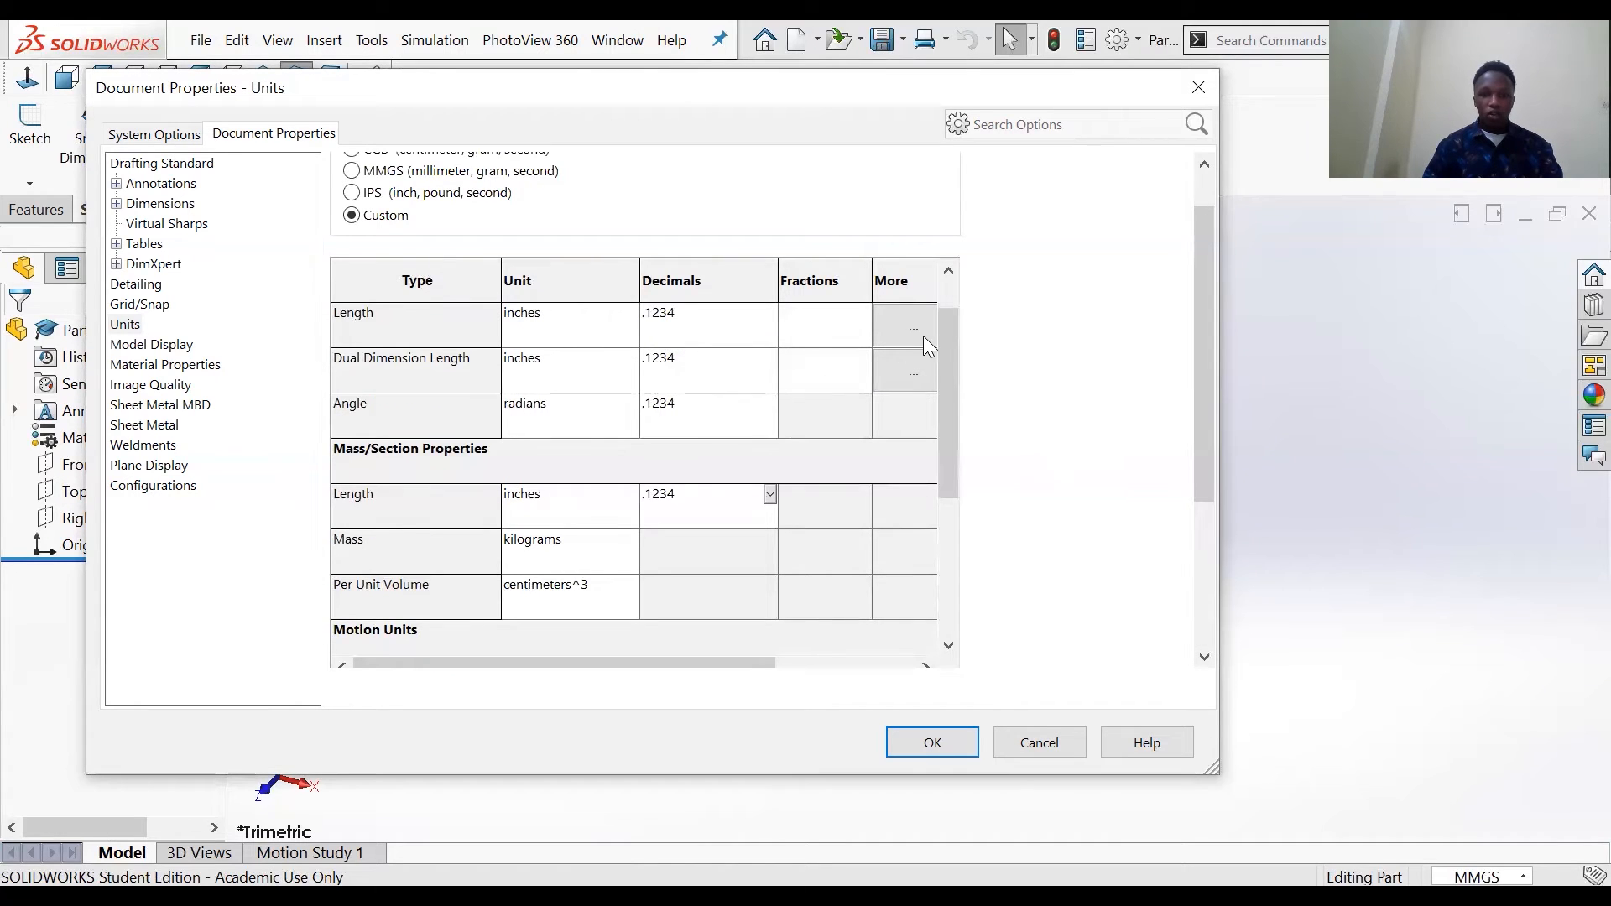
click(903, 319)
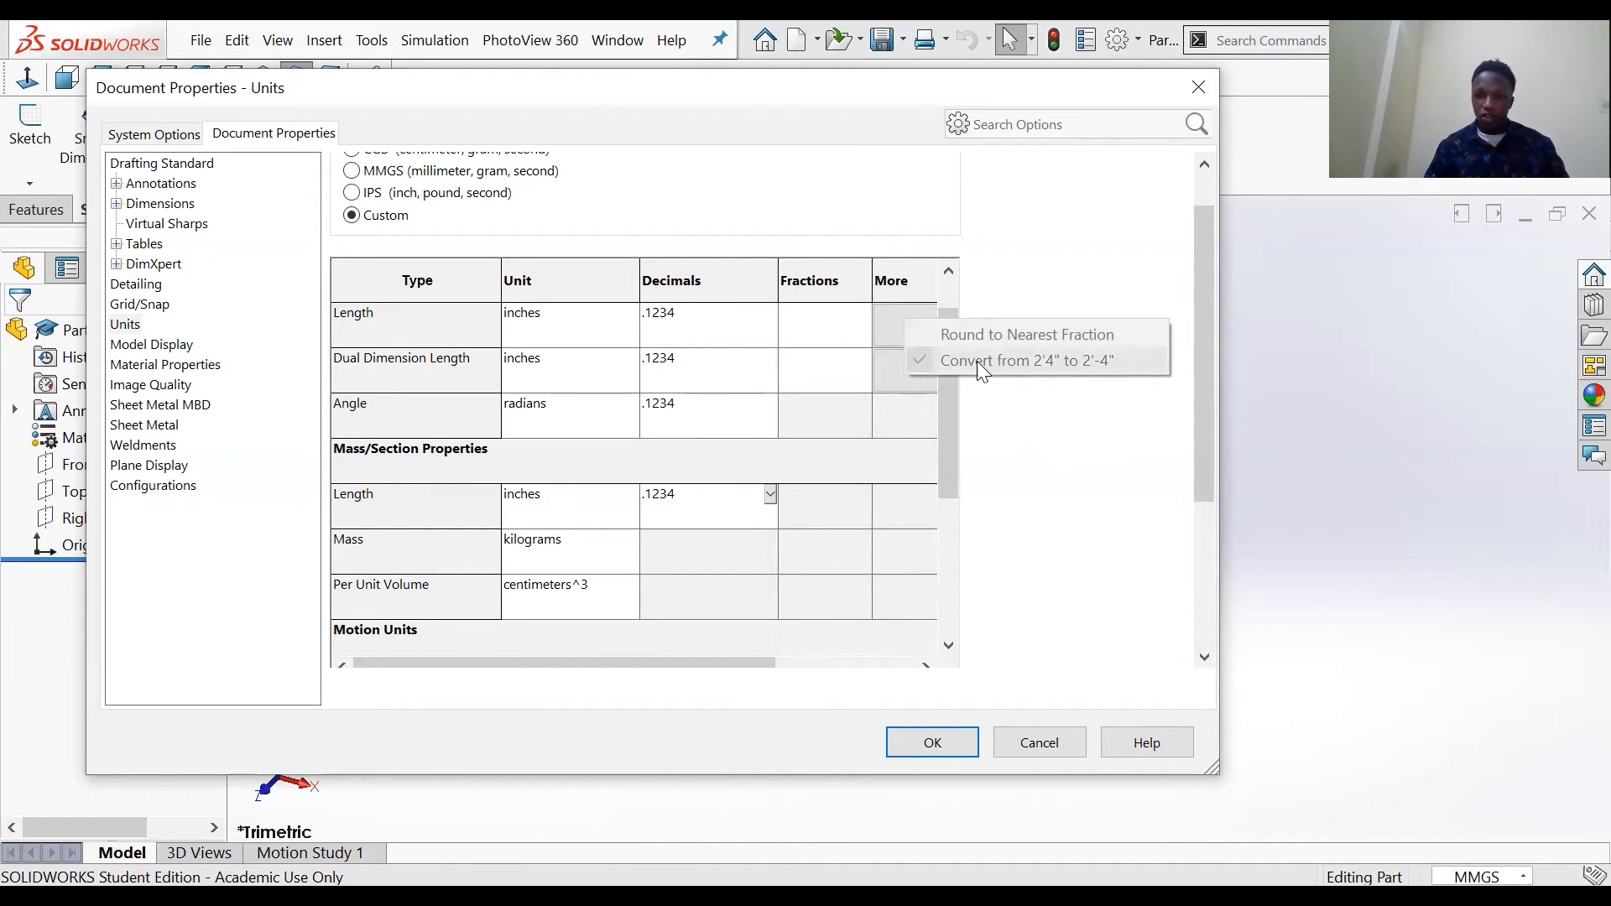
click(893, 369)
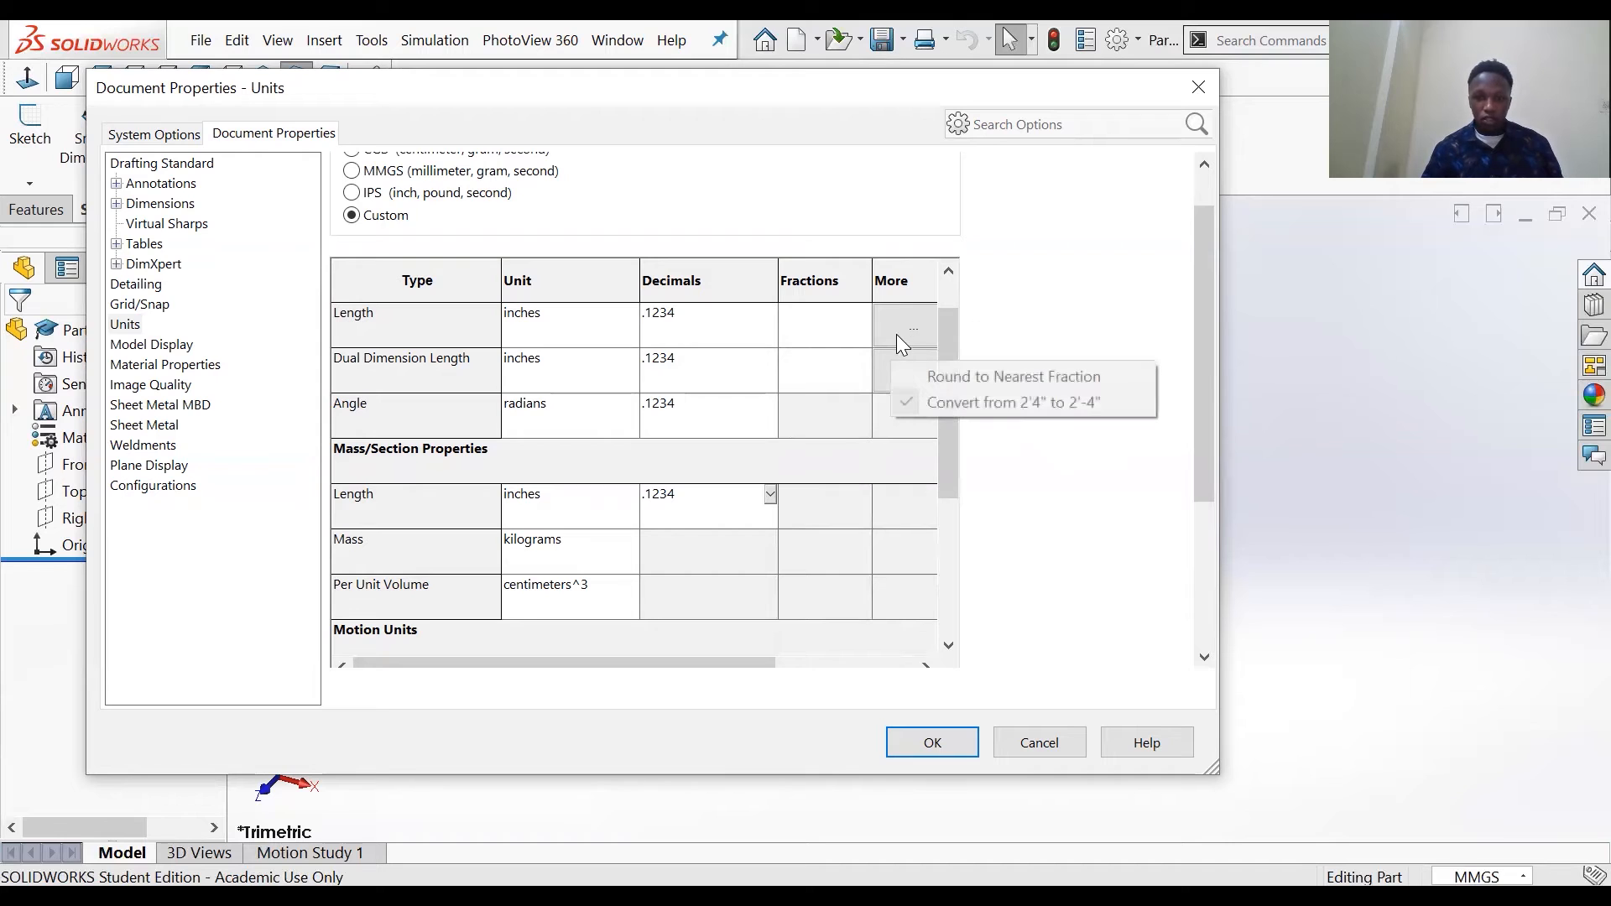
click(497, 504)
Step: Set the decimal rounding method to Round half towards zero
scroll(502, 495, down, 3)
scroll(511, 468, down, 2)
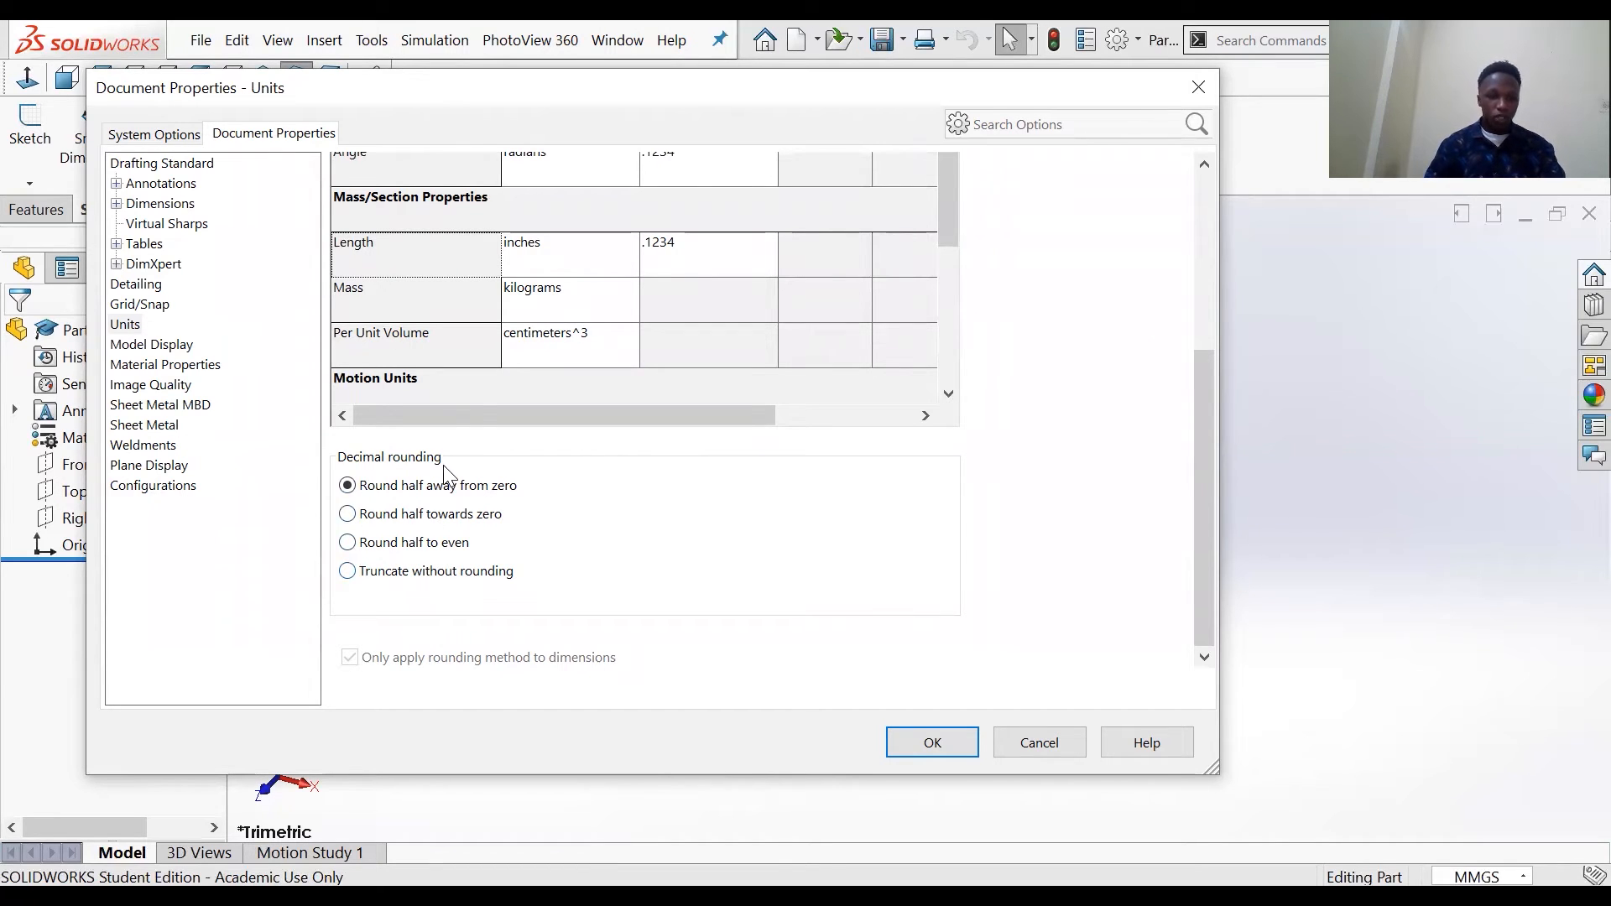
click(345, 515)
Step: Review the unit table and rounding options, and apply the custom unit settings to the part
scroll(554, 543, up, 5)
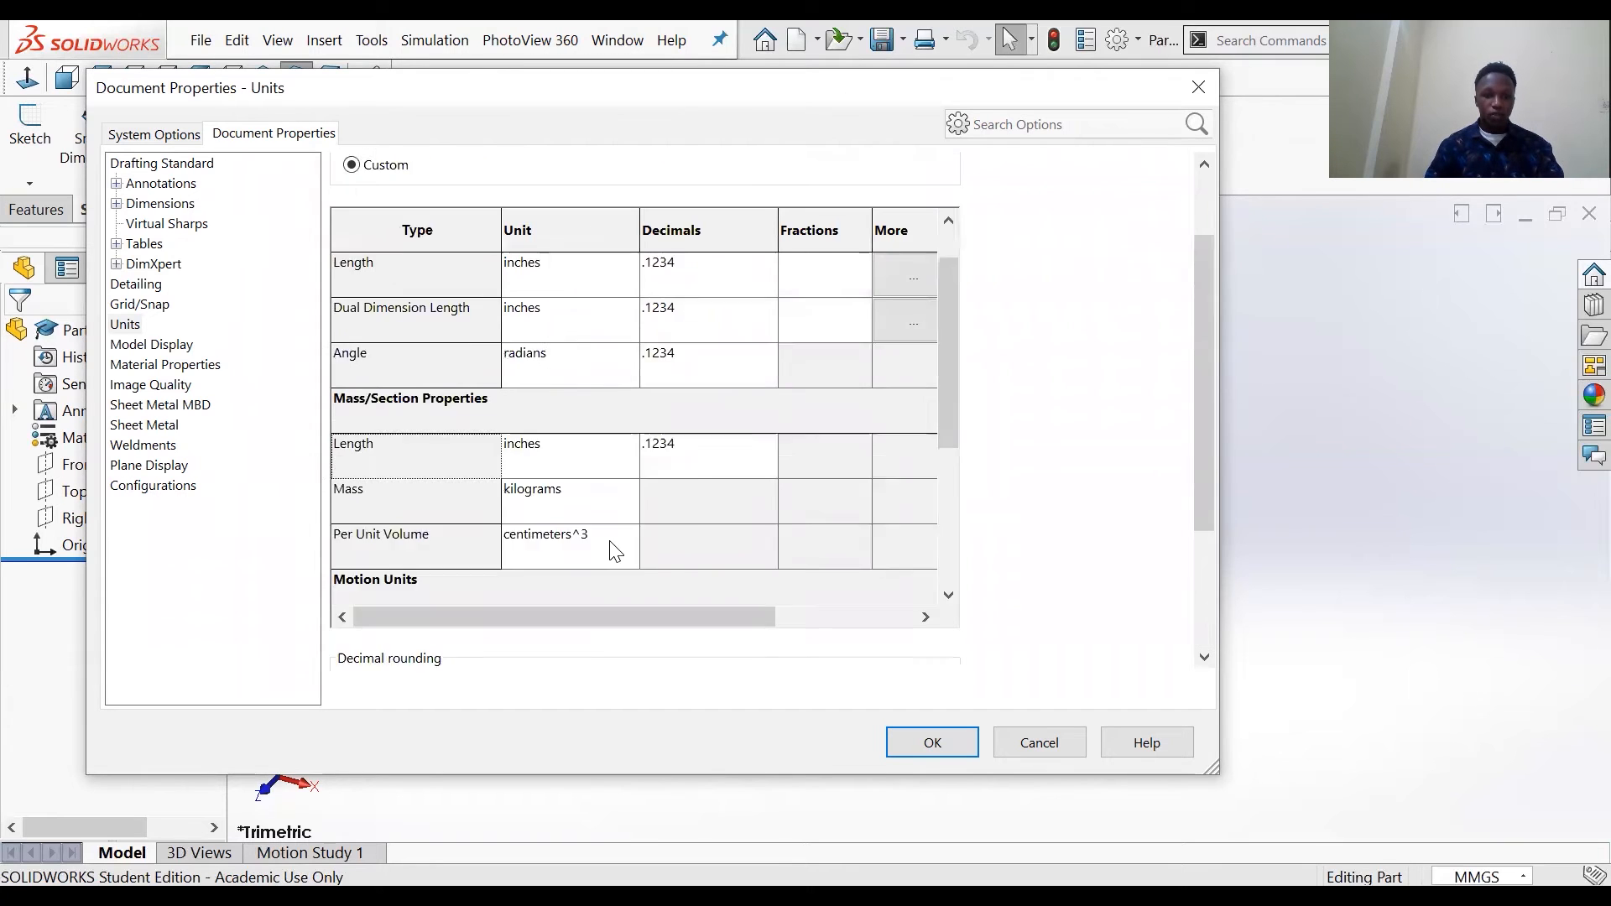
scroll(714, 537, down, 4)
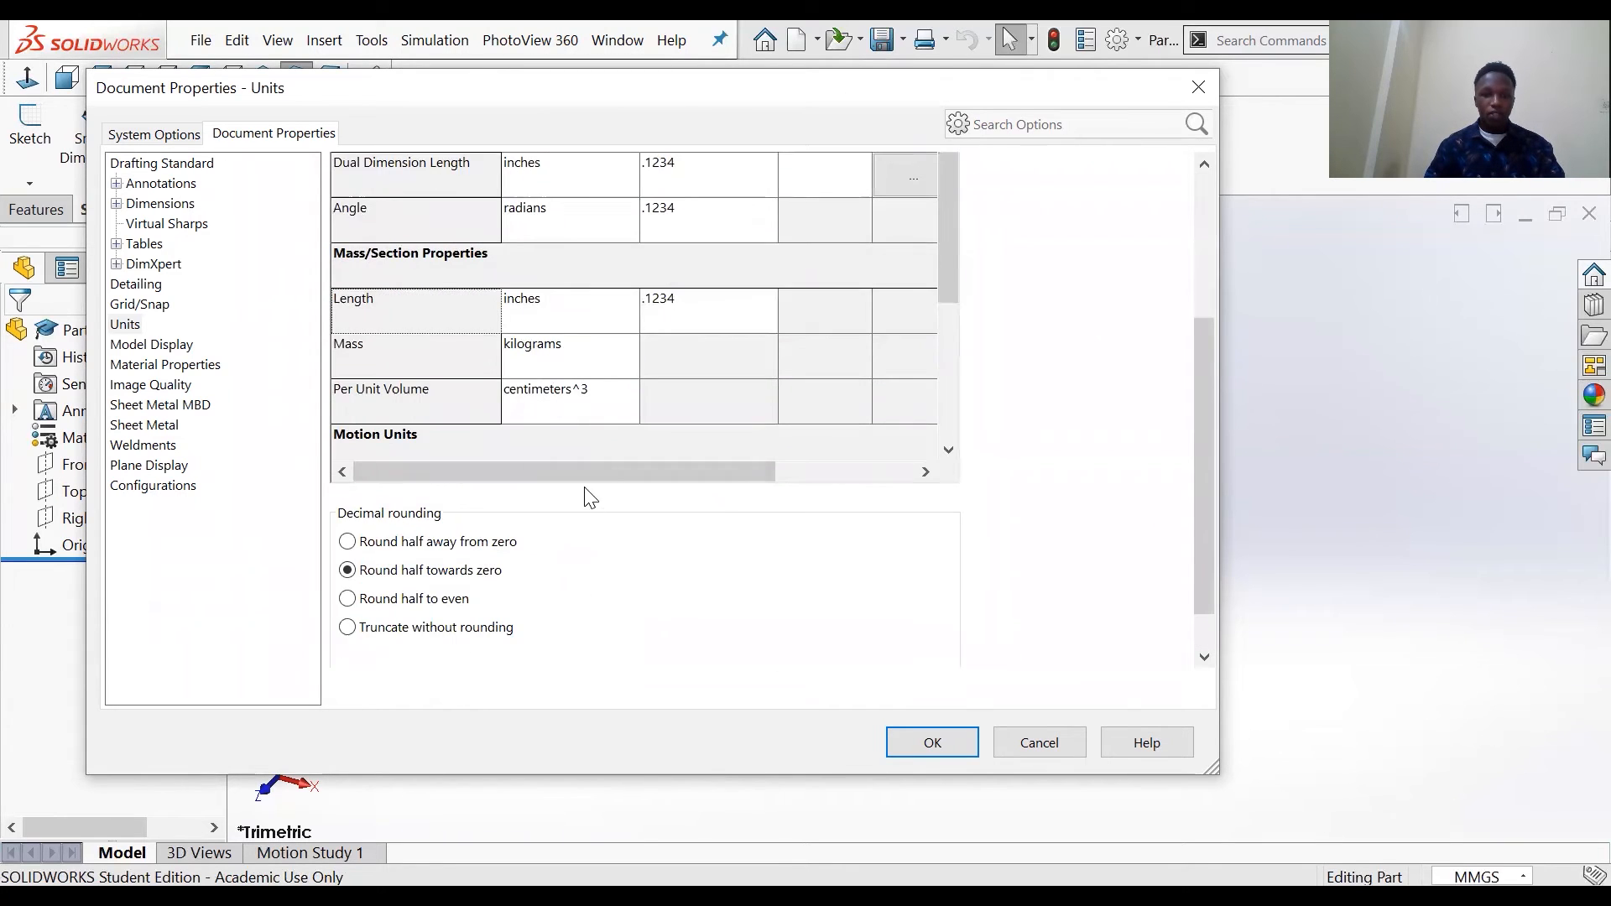
drag(694, 471, 521, 522)
scroll(791, 470, up, 3)
scroll(797, 479, down, 3)
scroll(516, 507, up, 4)
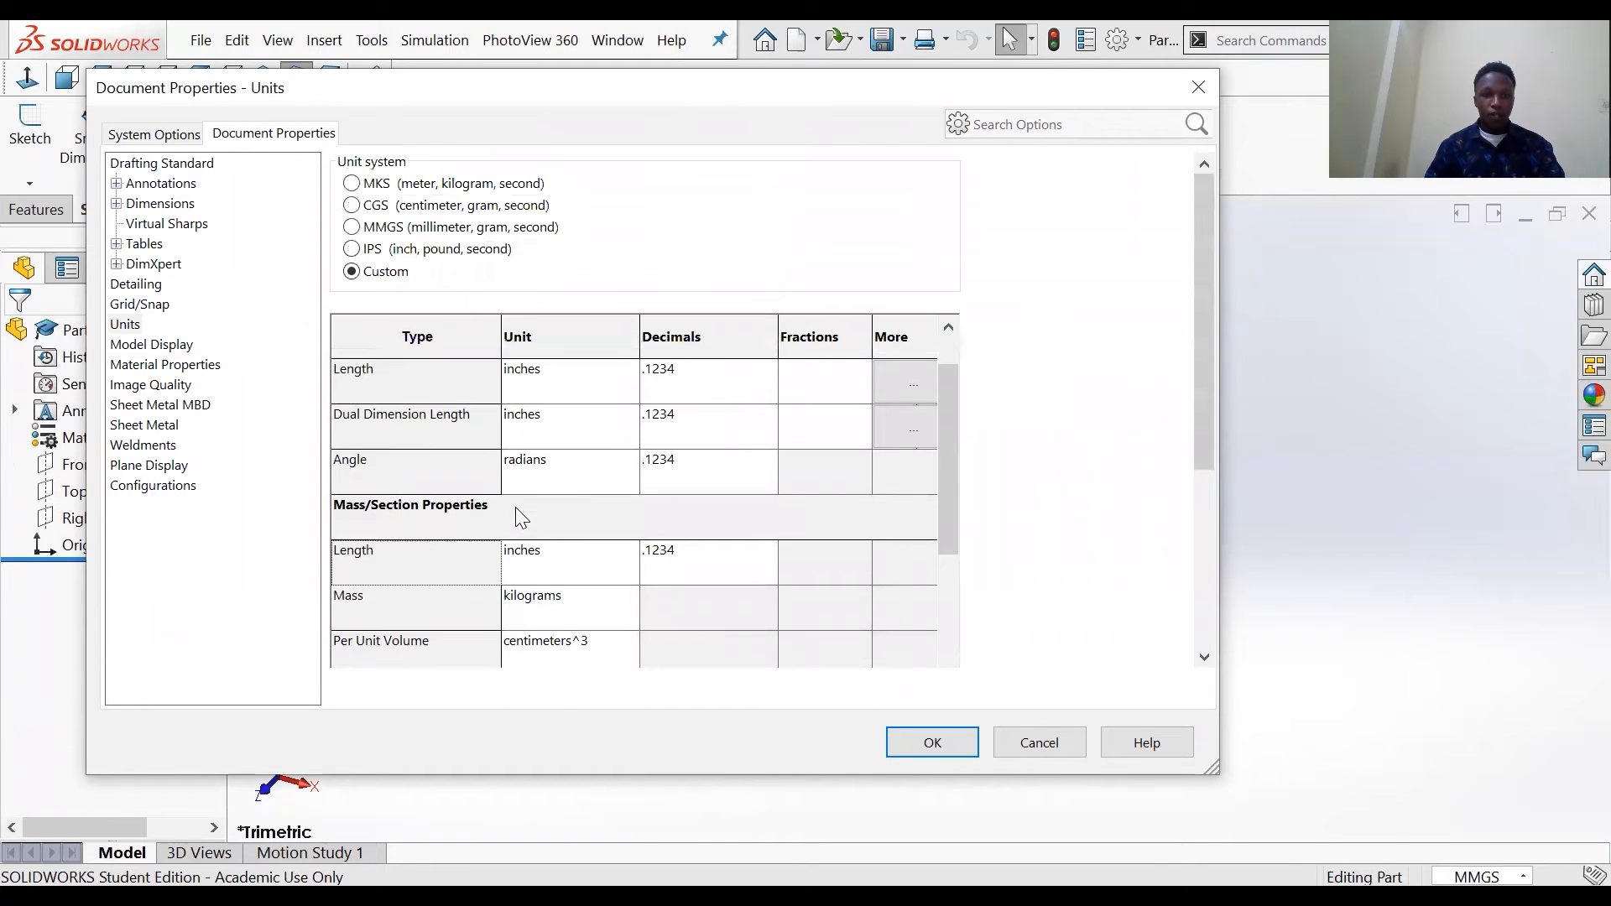
scroll(674, 474, down, 4)
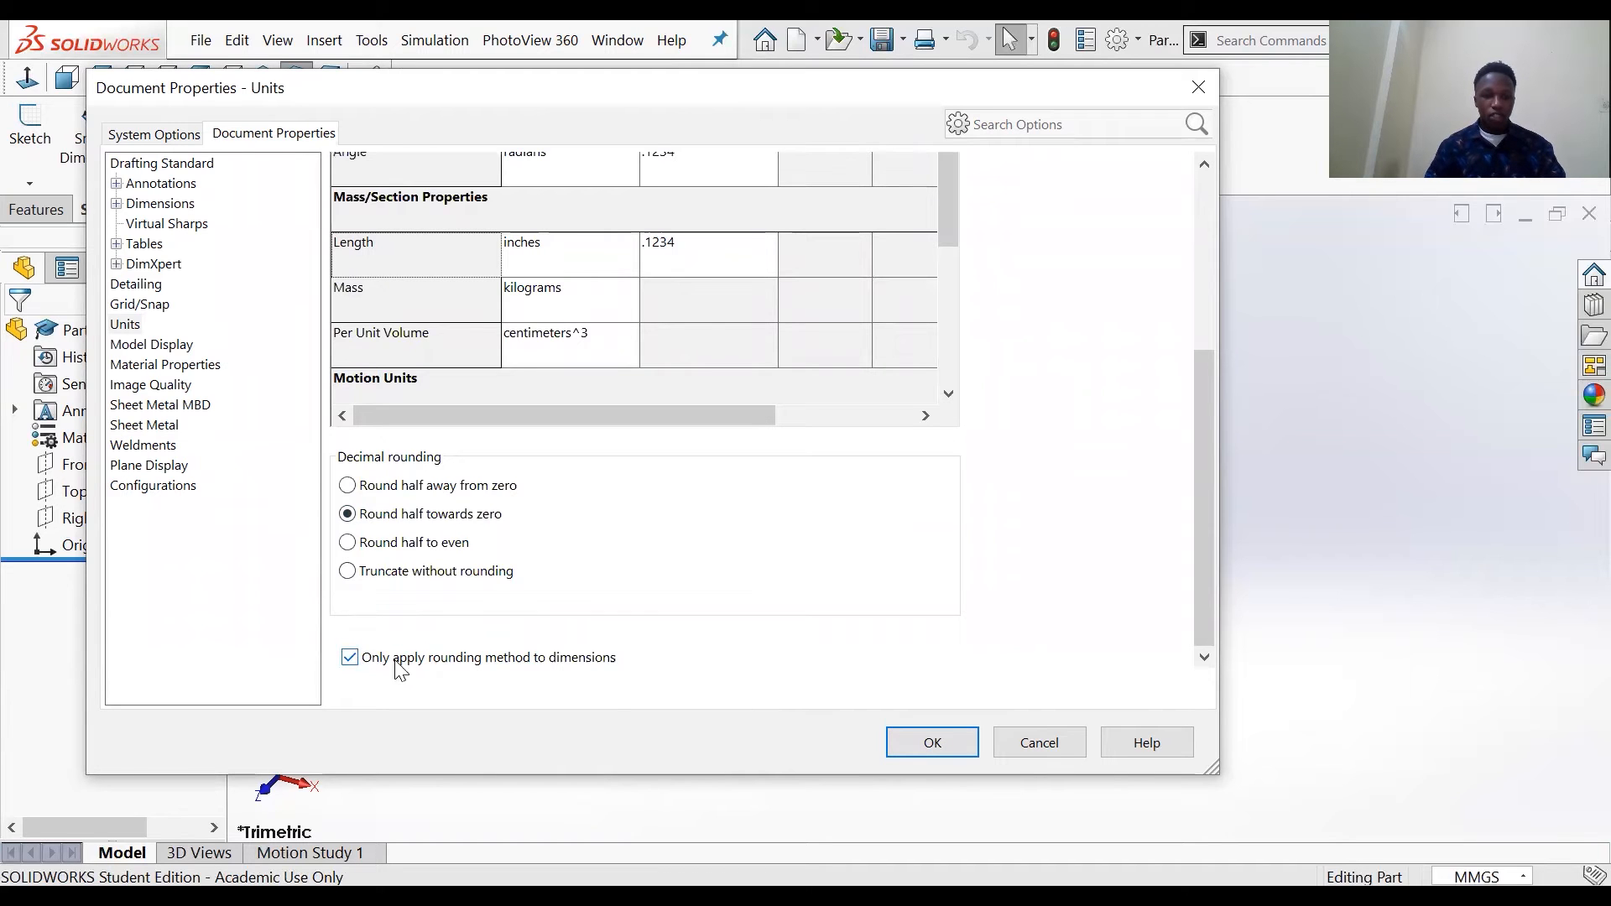
click(928, 743)
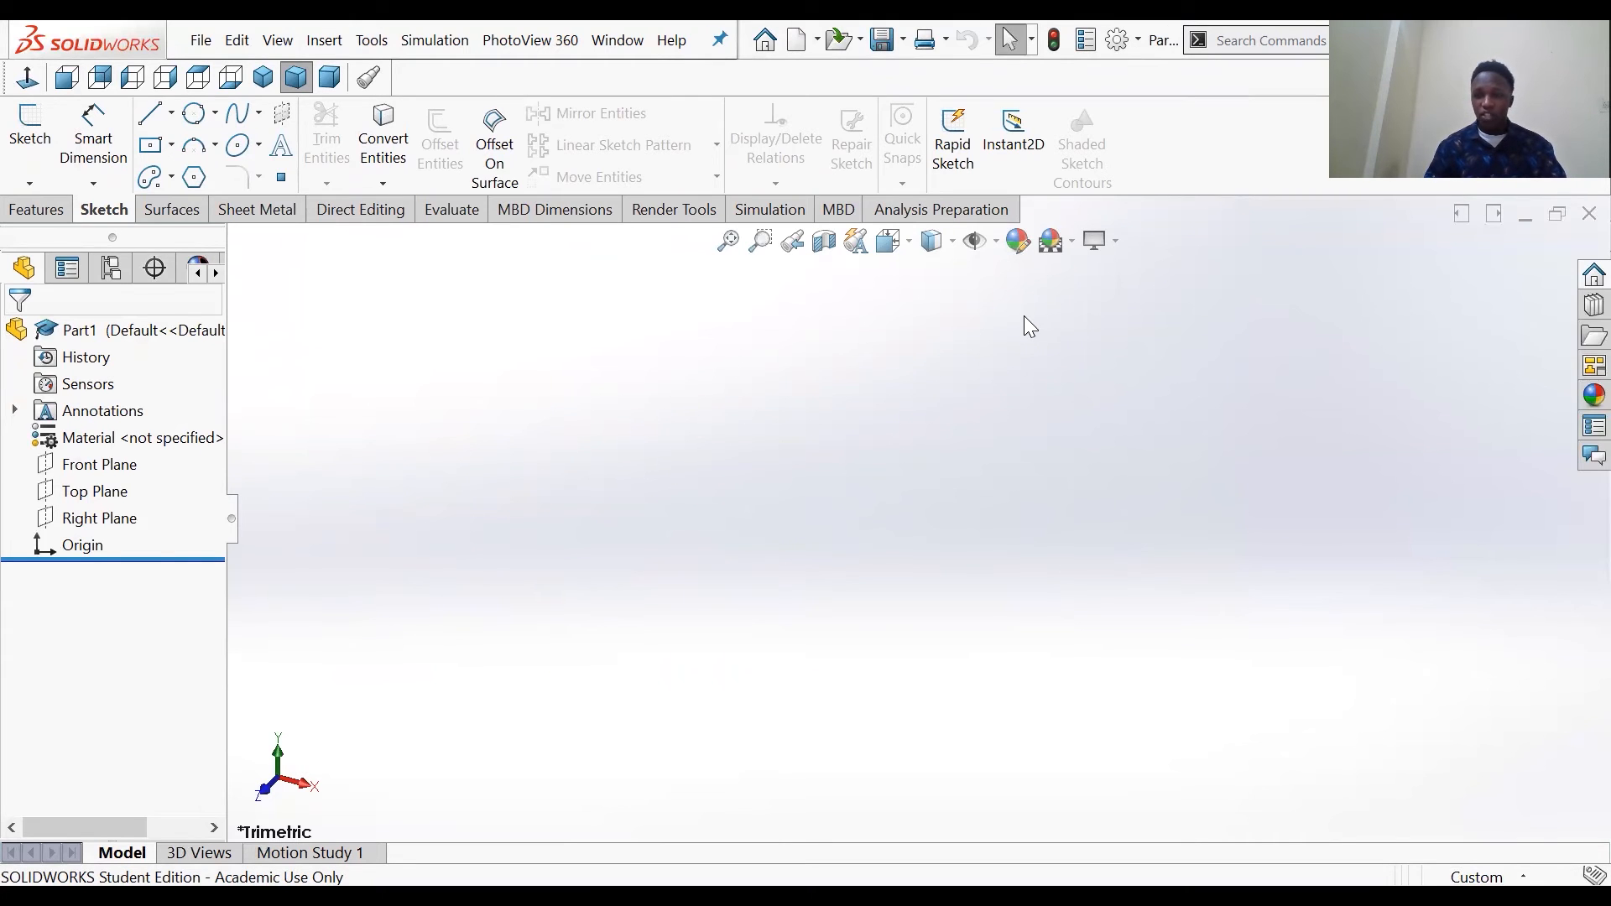
Step: Sketch a closed right triangle about 1.36 in high on the Front Plane, with its sloped and horizontal sides meeting at the origin
click(109, 465)
click(128, 440)
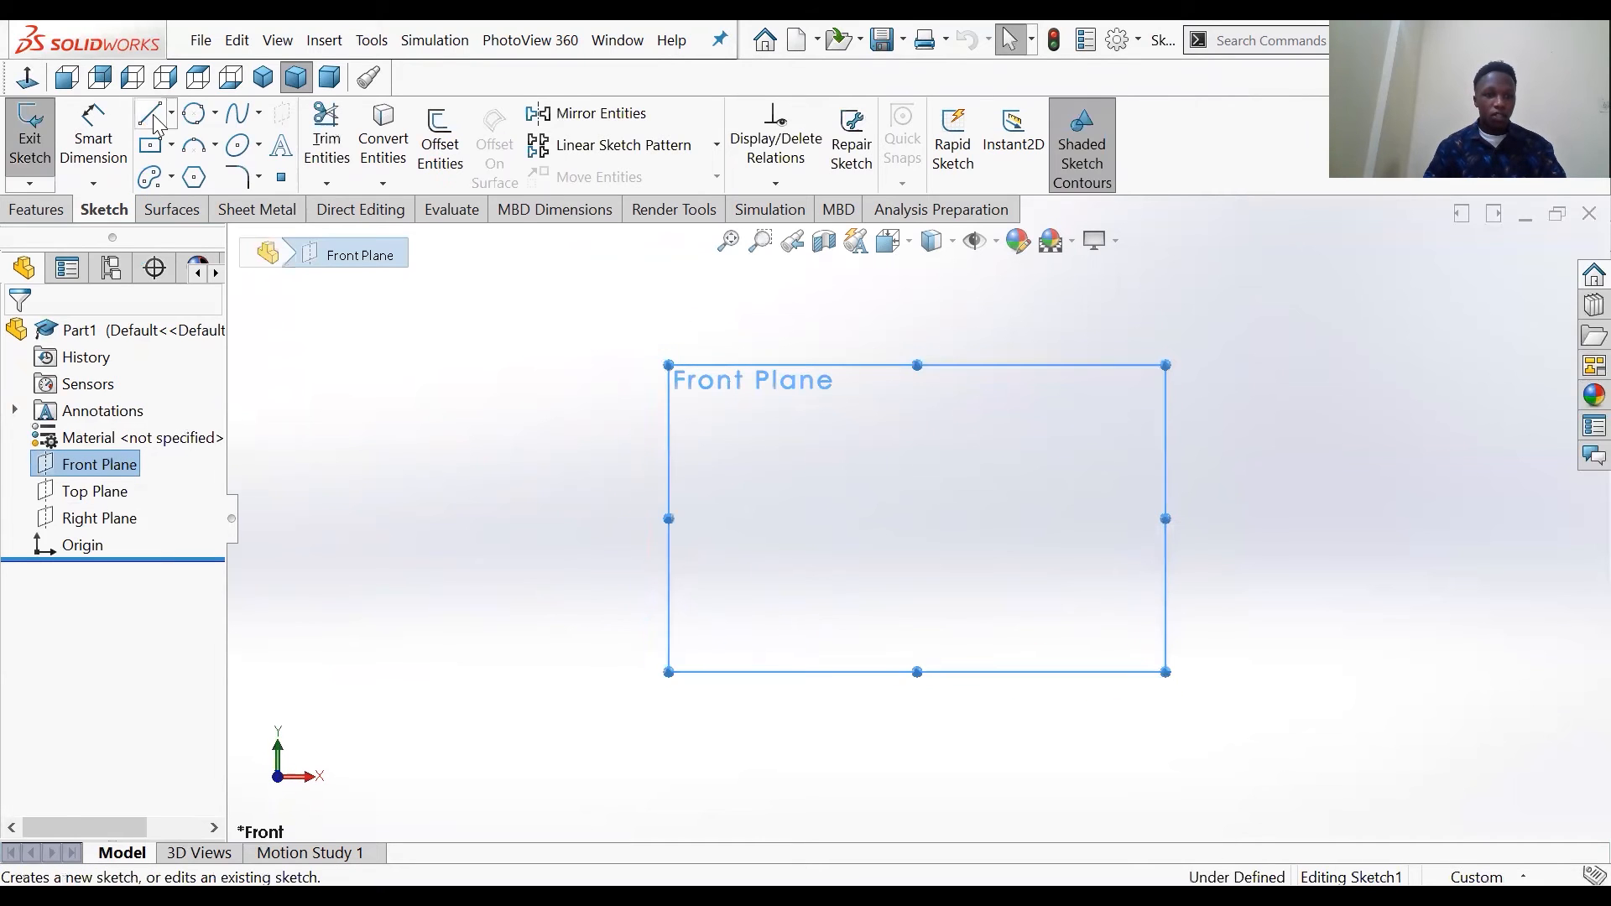
key(l)
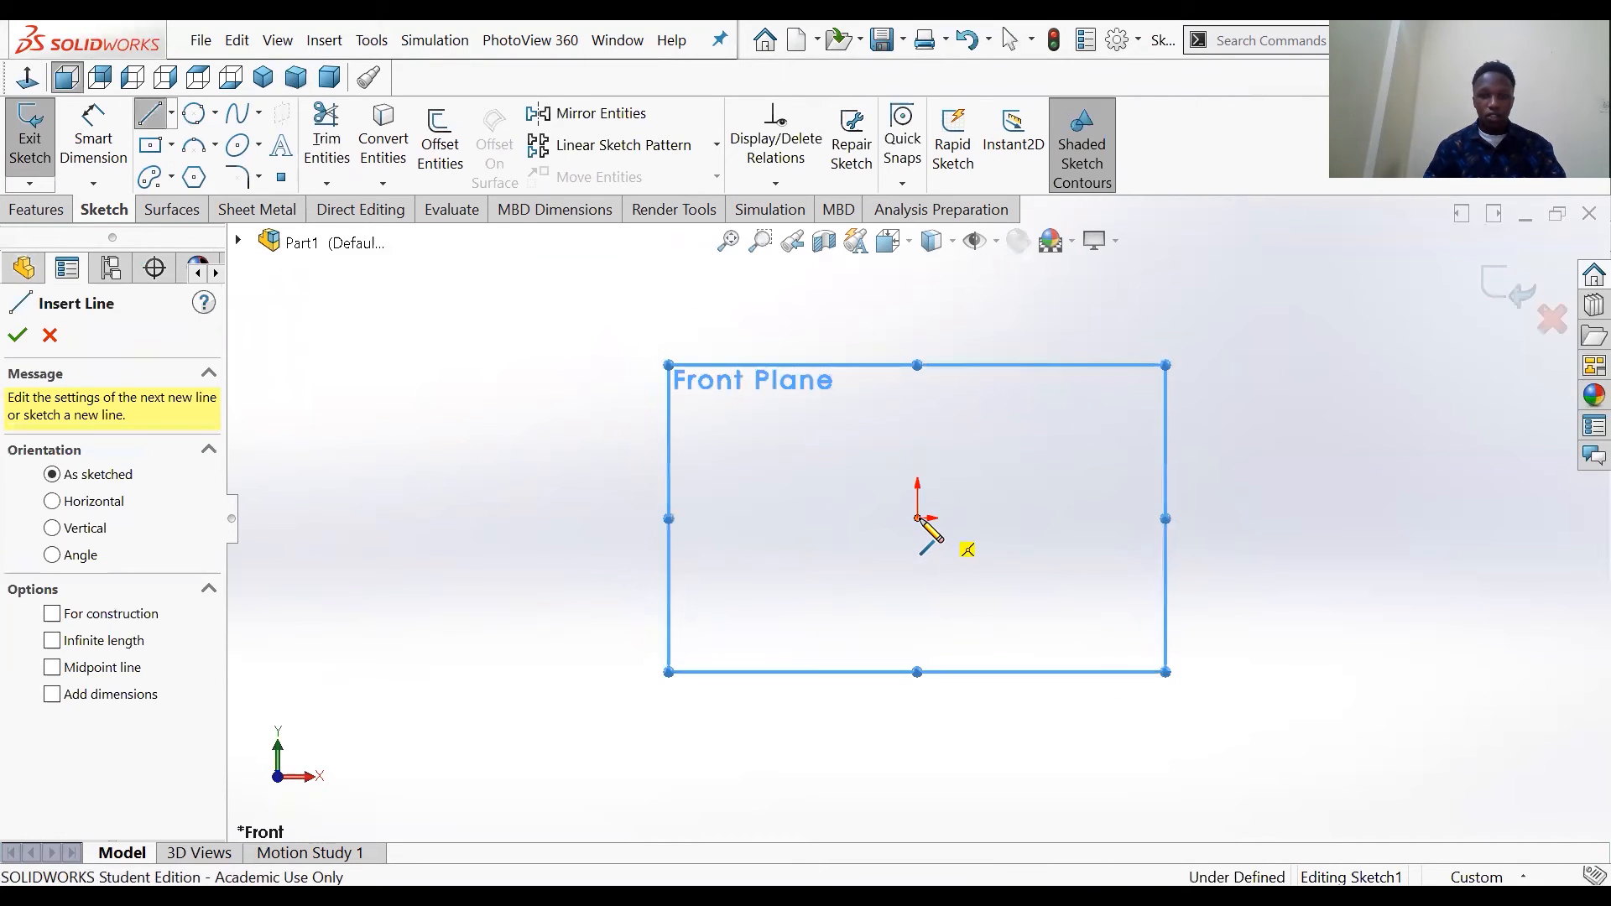
click(918, 518)
click(1245, 422)
click(1246, 519)
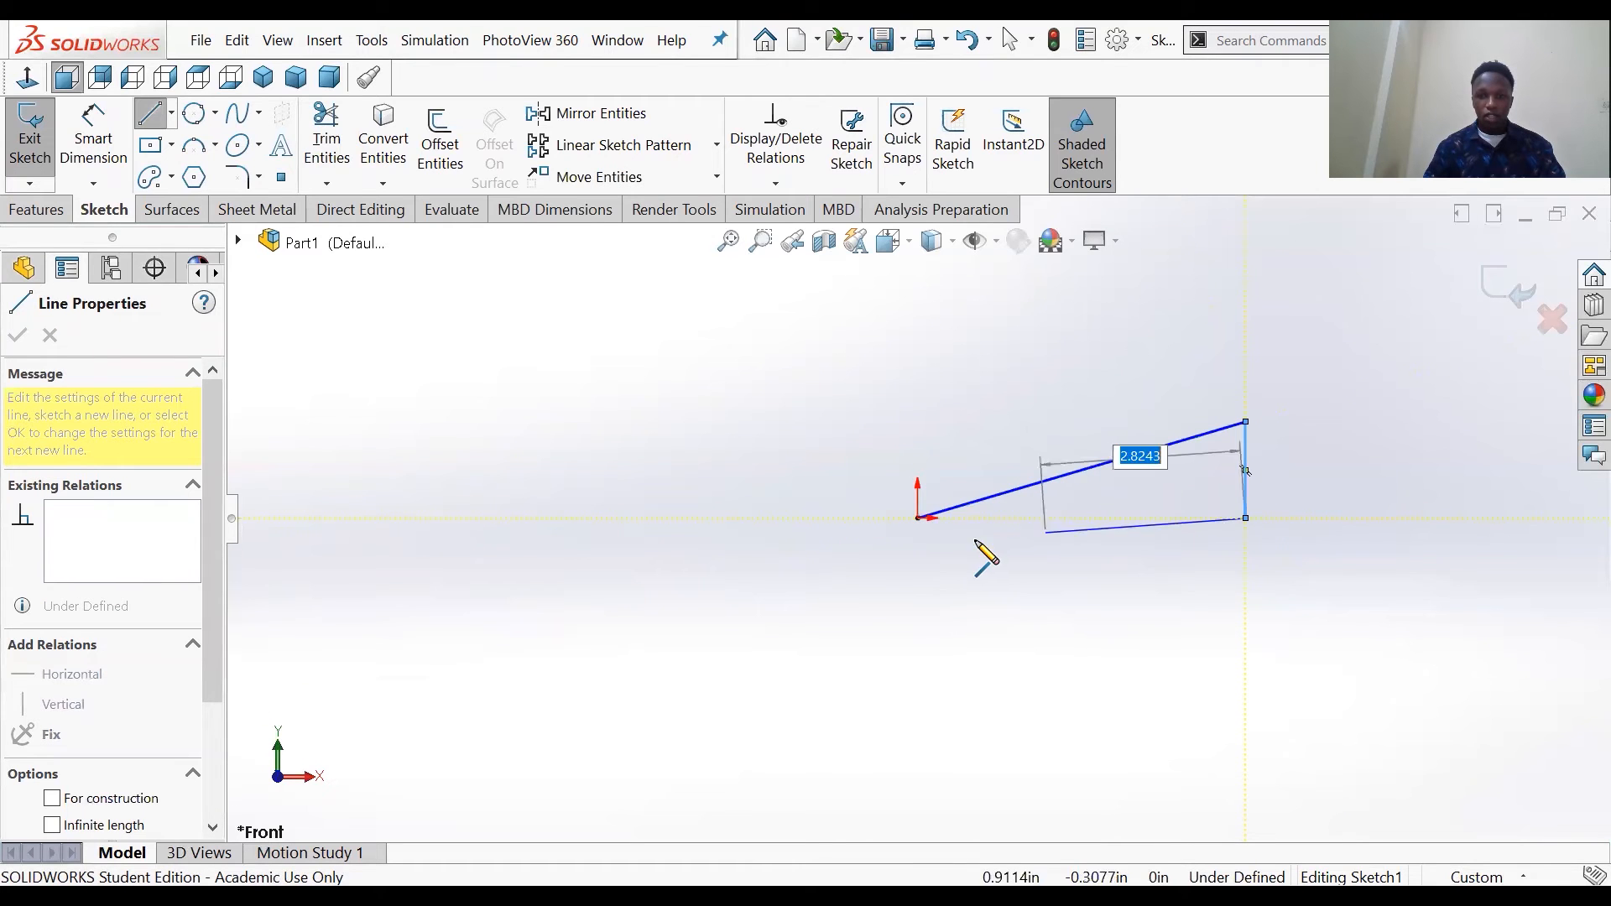
click(918, 519)
right_click(920, 524)
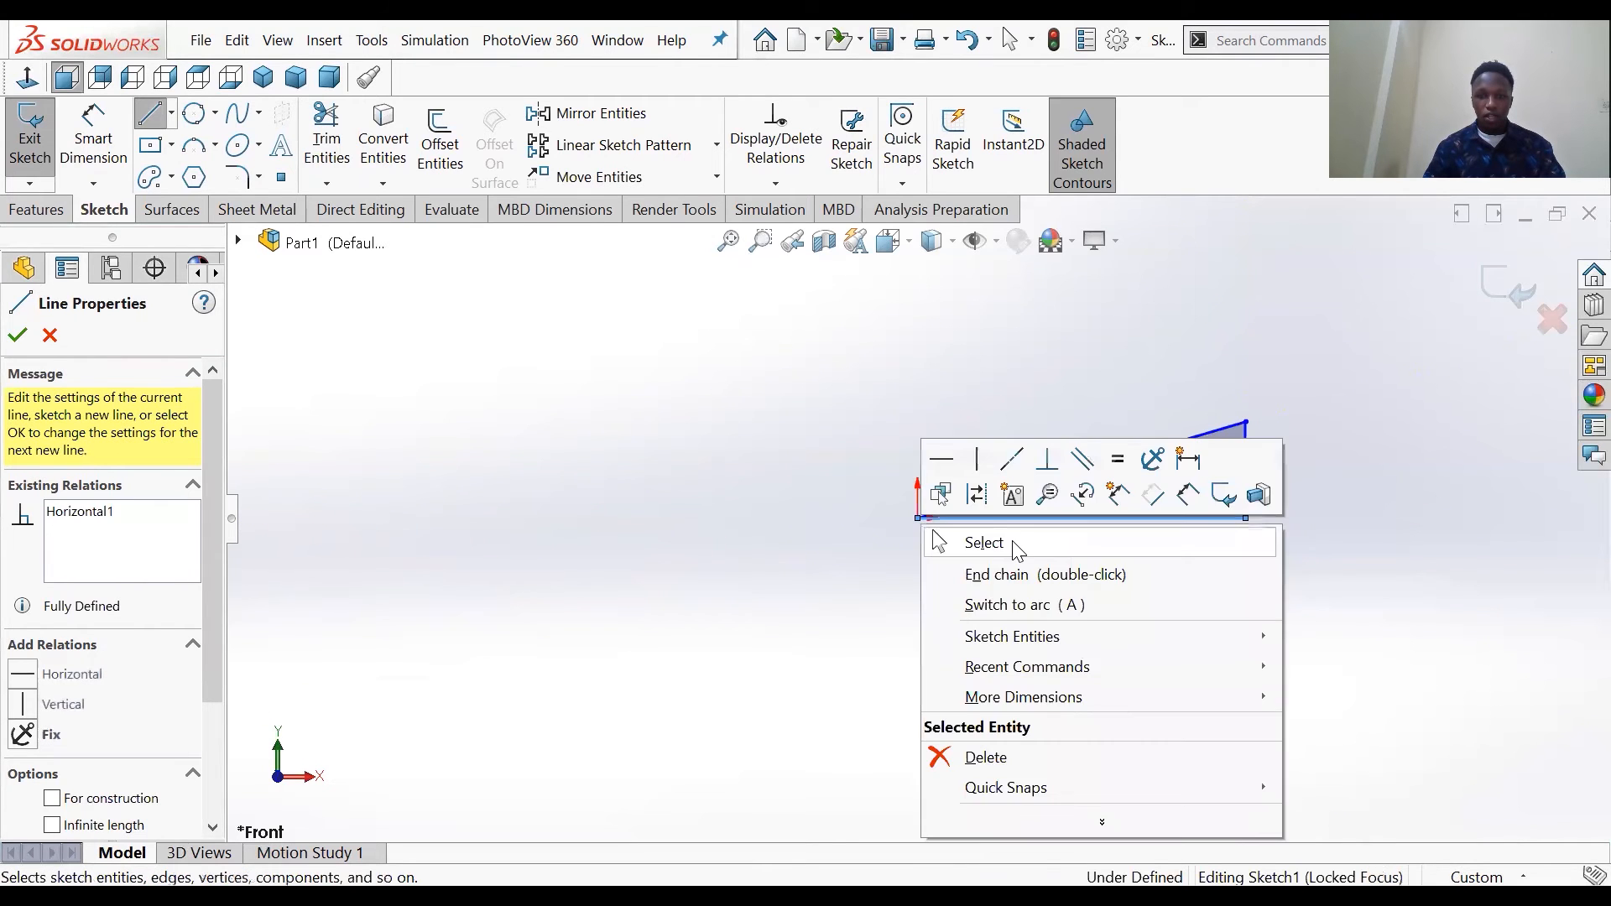
click(1015, 544)
Step: Dimension the triangle's vertical side with Smart Dimension and set it to 1.5 in
scroll(1273, 483, up, 3)
scroll(1267, 484, down, 3)
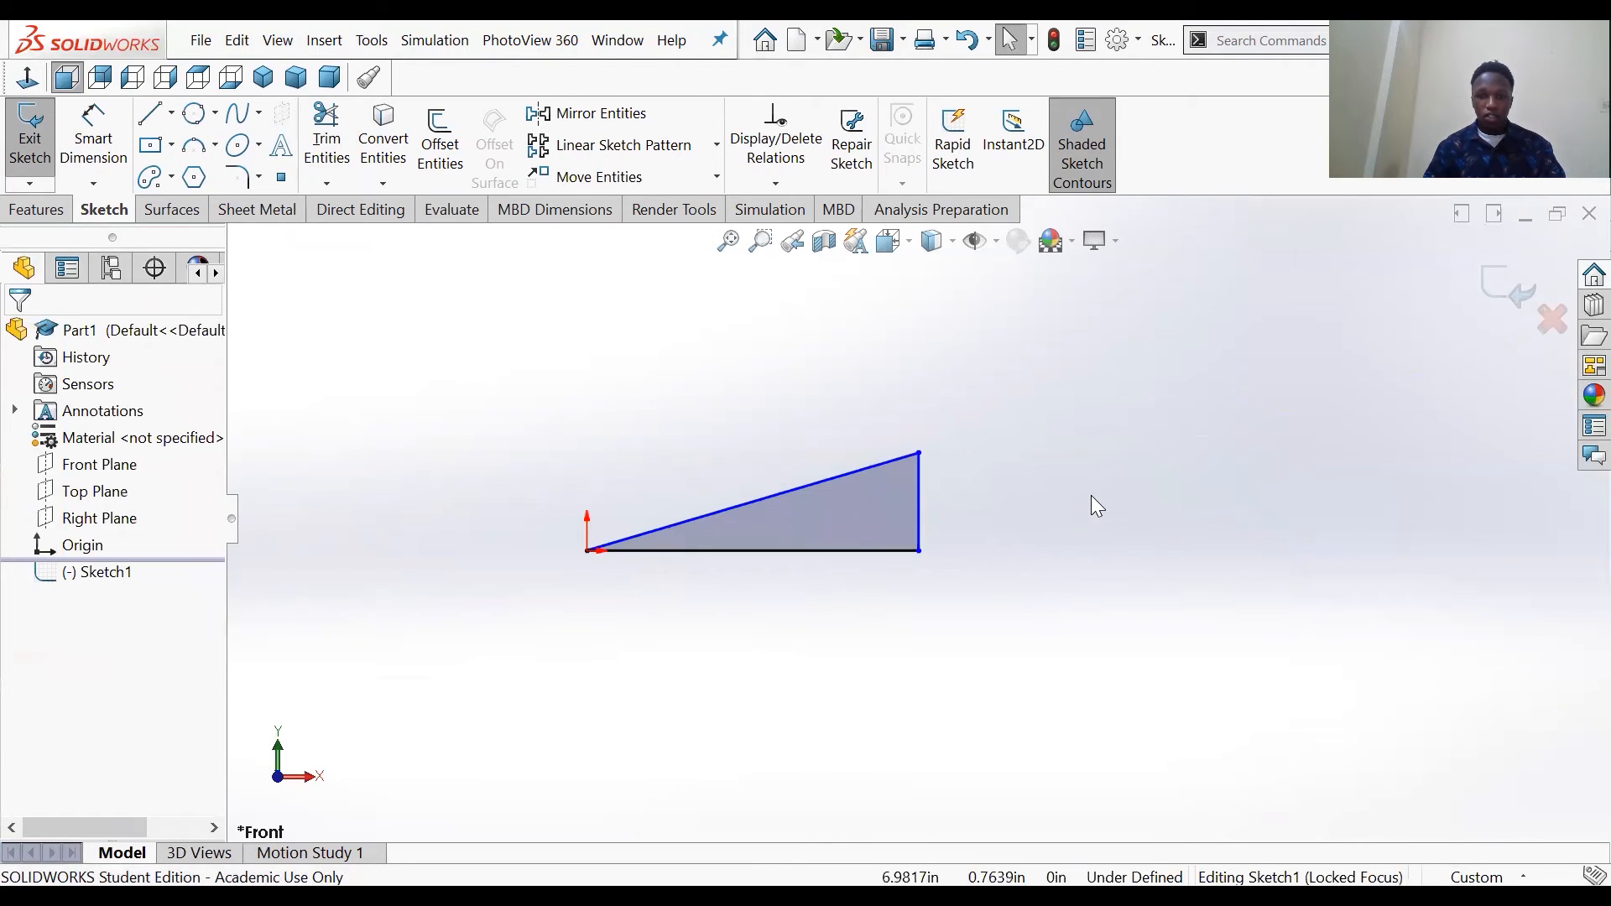
scroll(663, 496, down, 1)
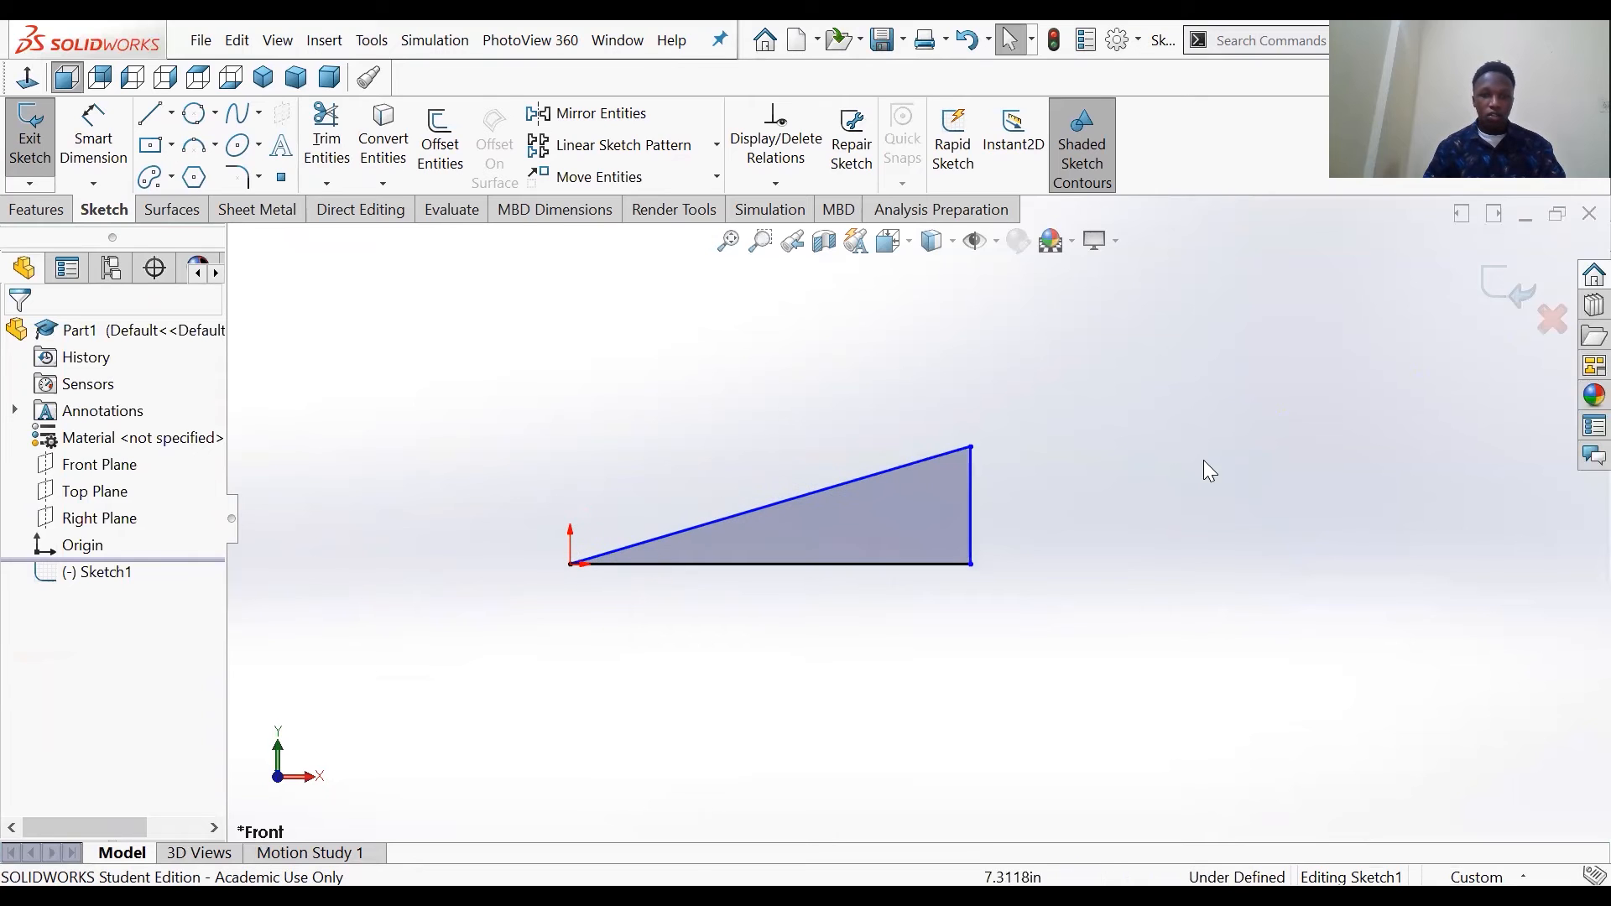
click(93, 143)
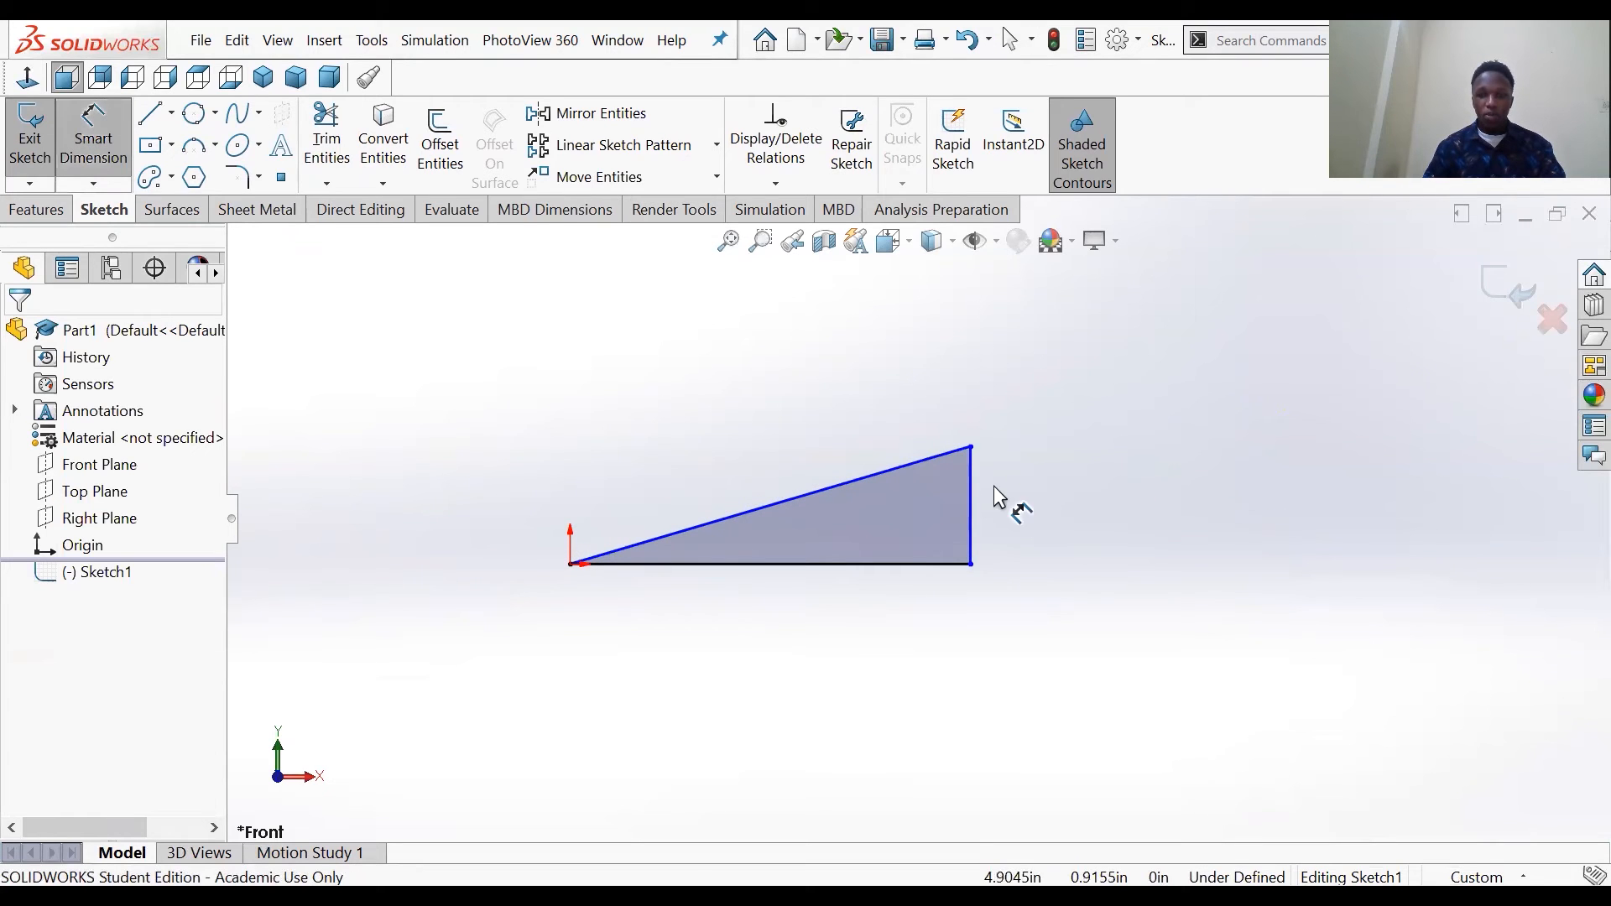
click(971, 490)
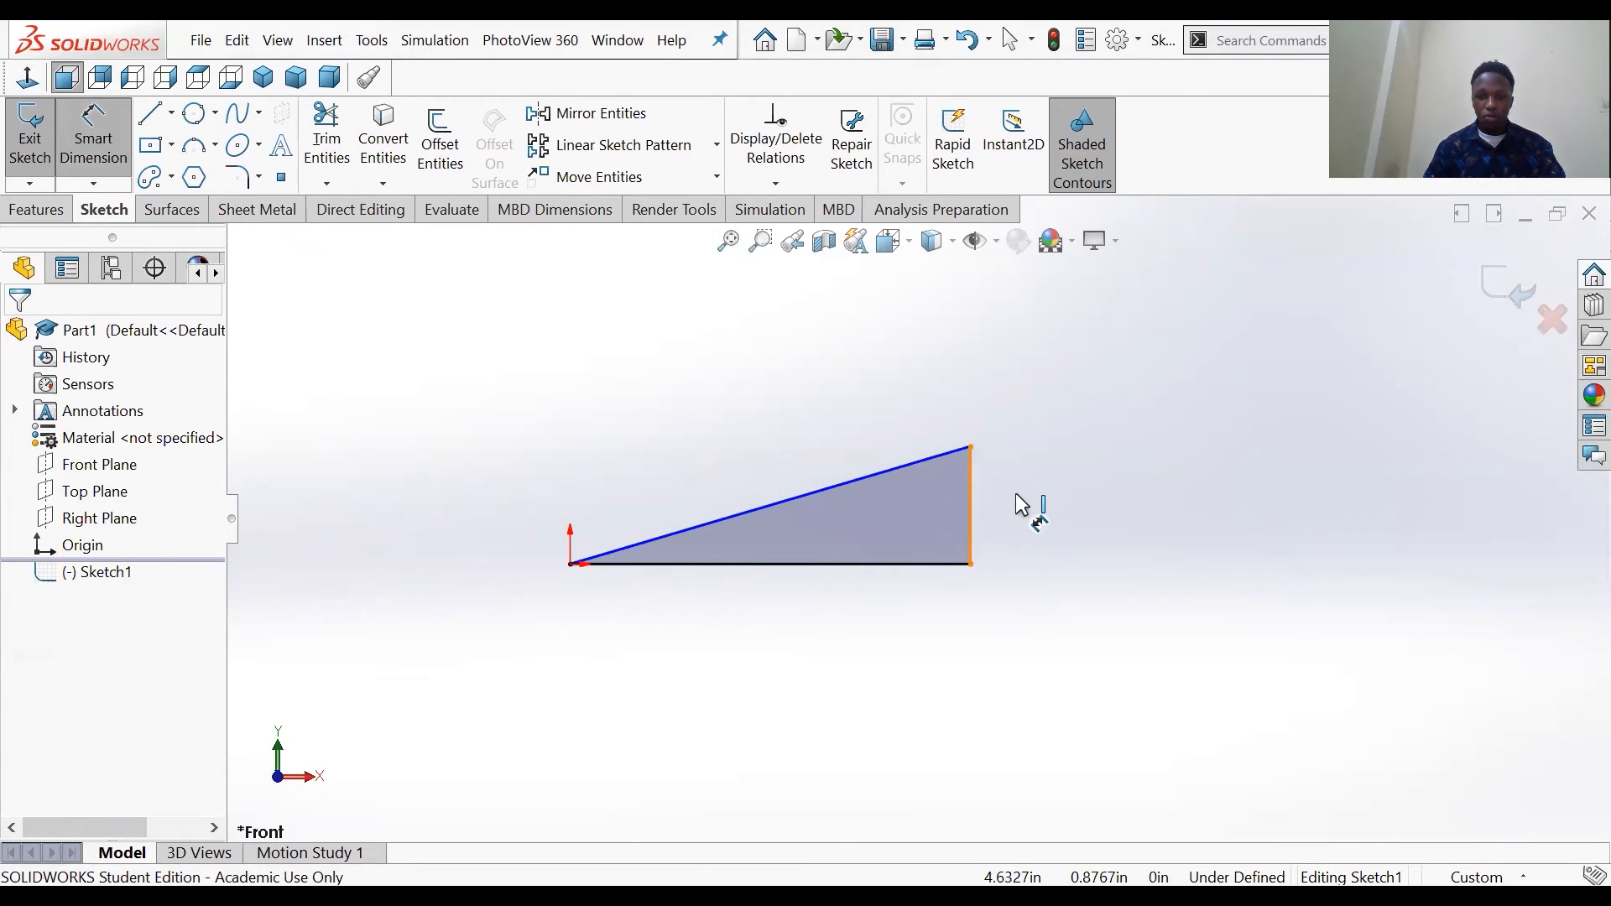
click(1027, 501)
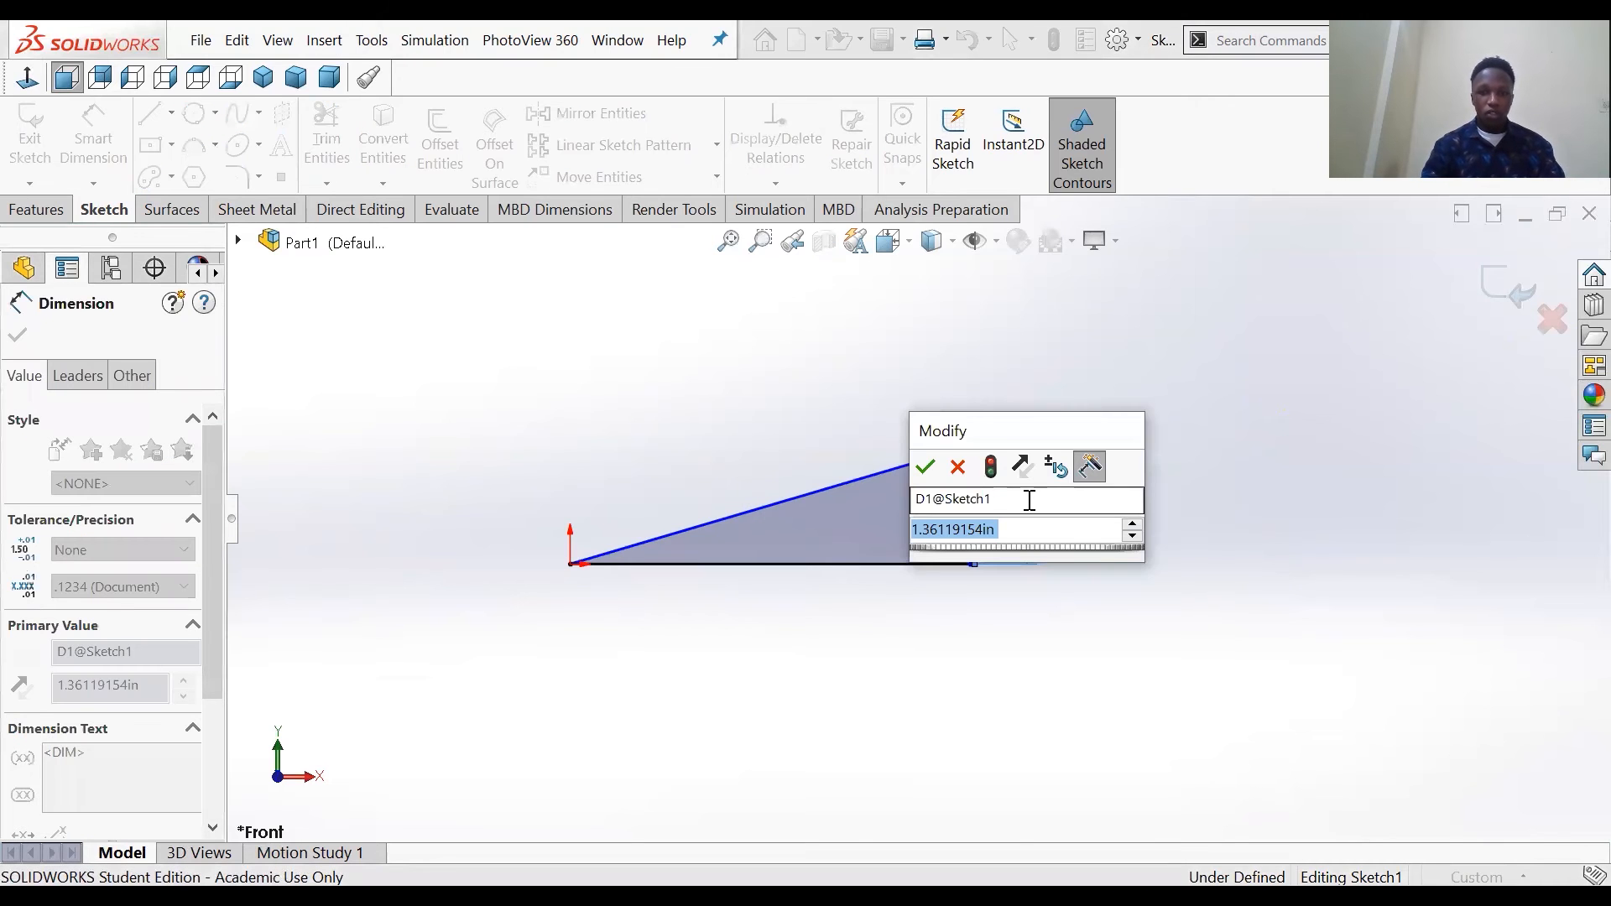
text(=)
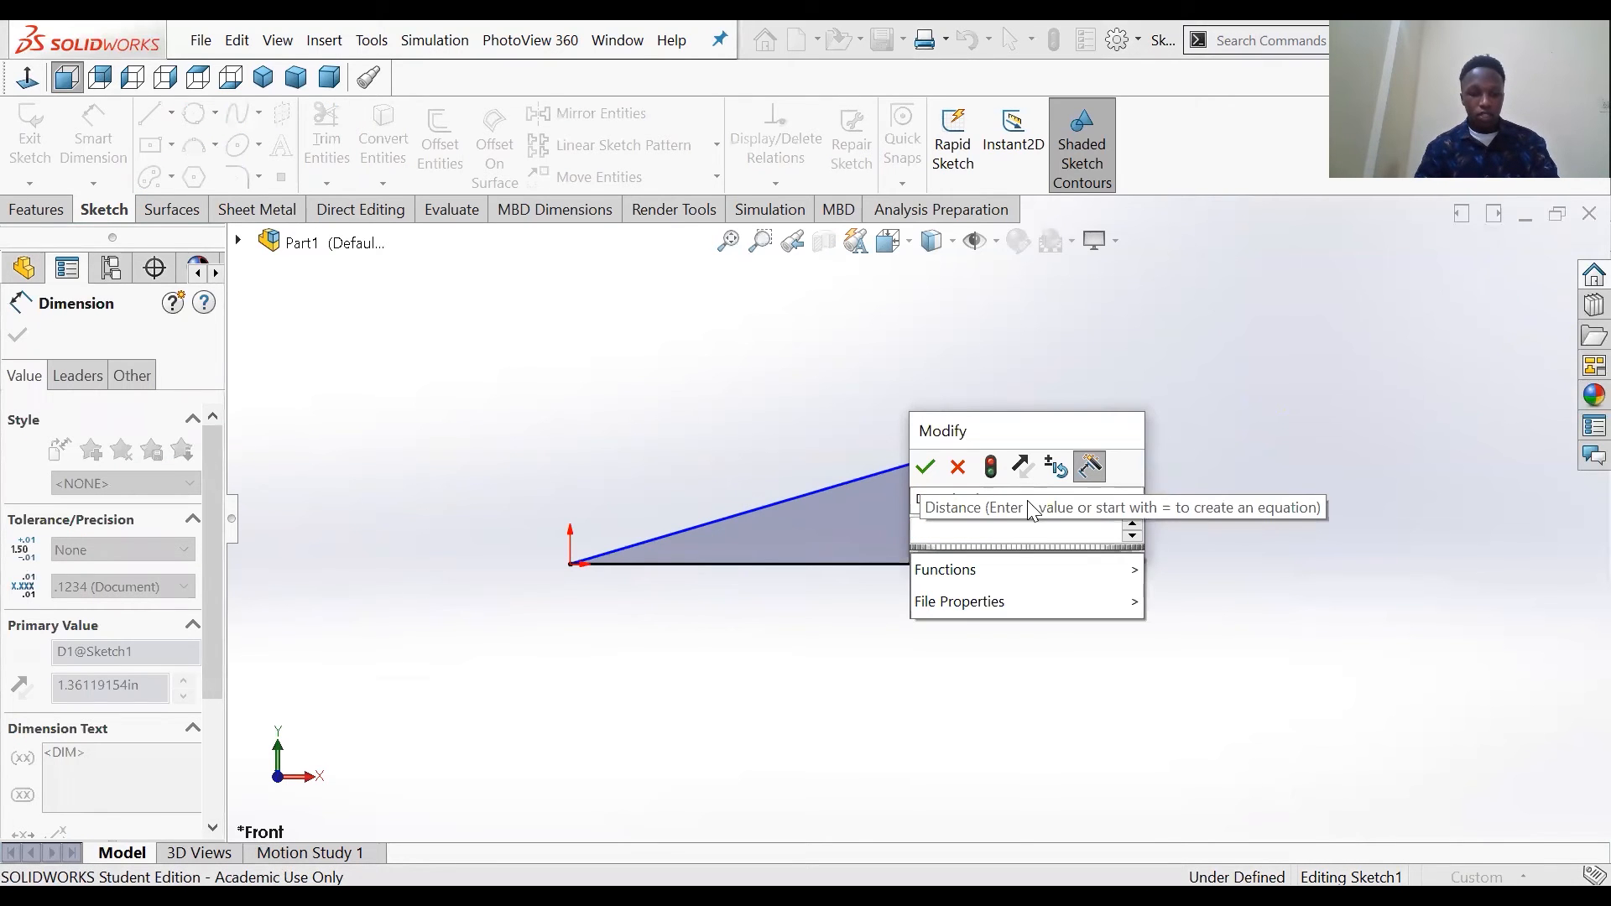
text(1.5)
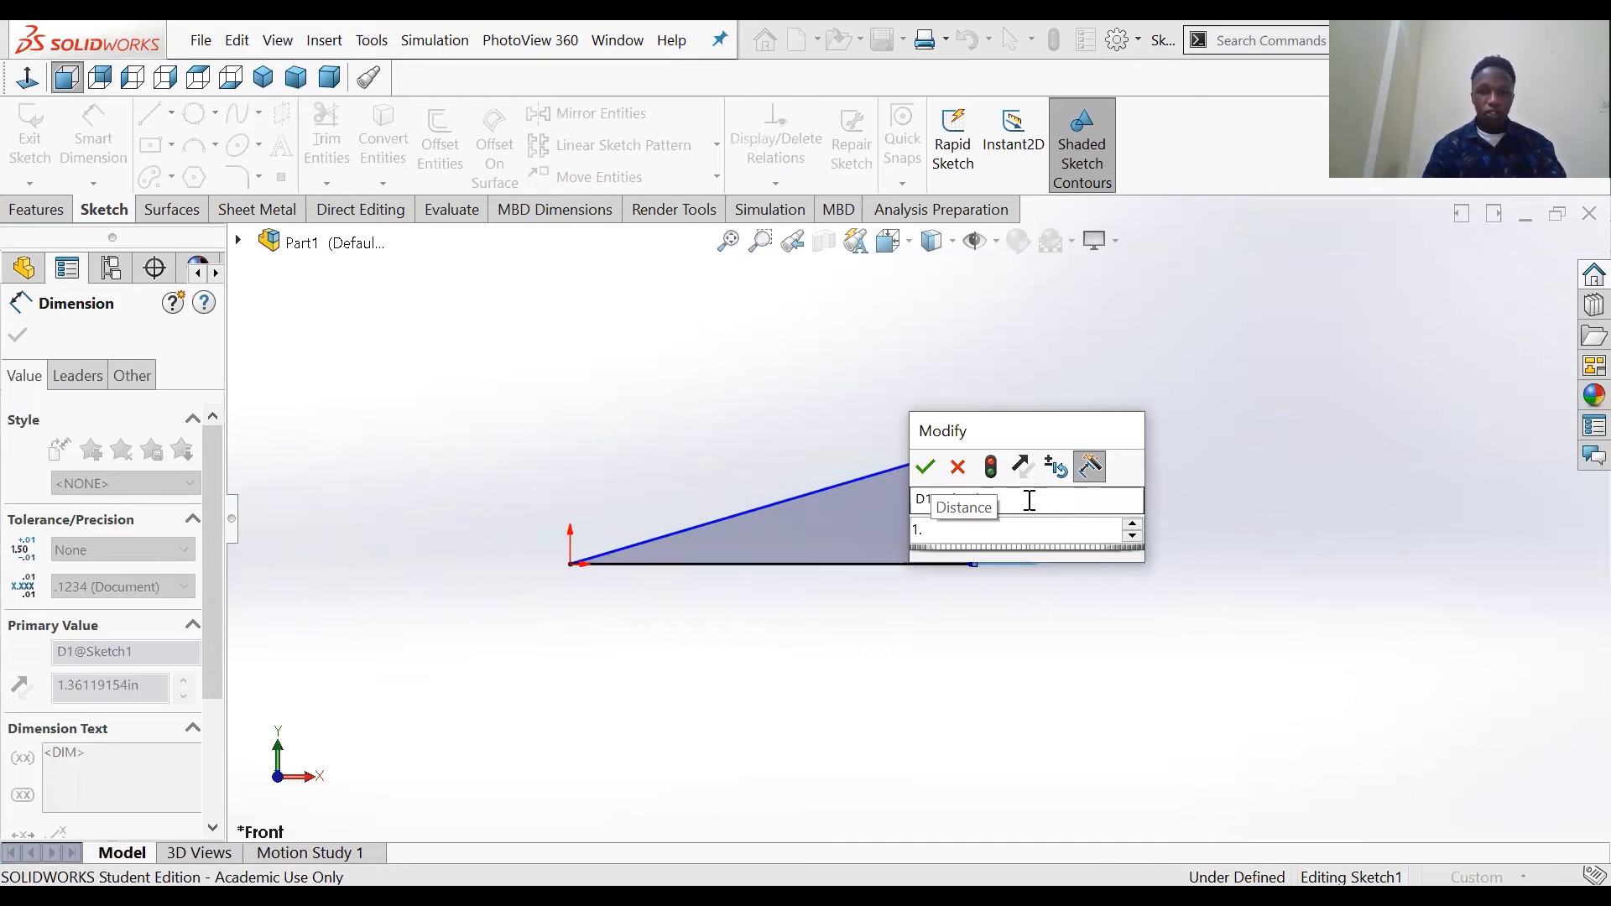
key(Return)
click(885, 471)
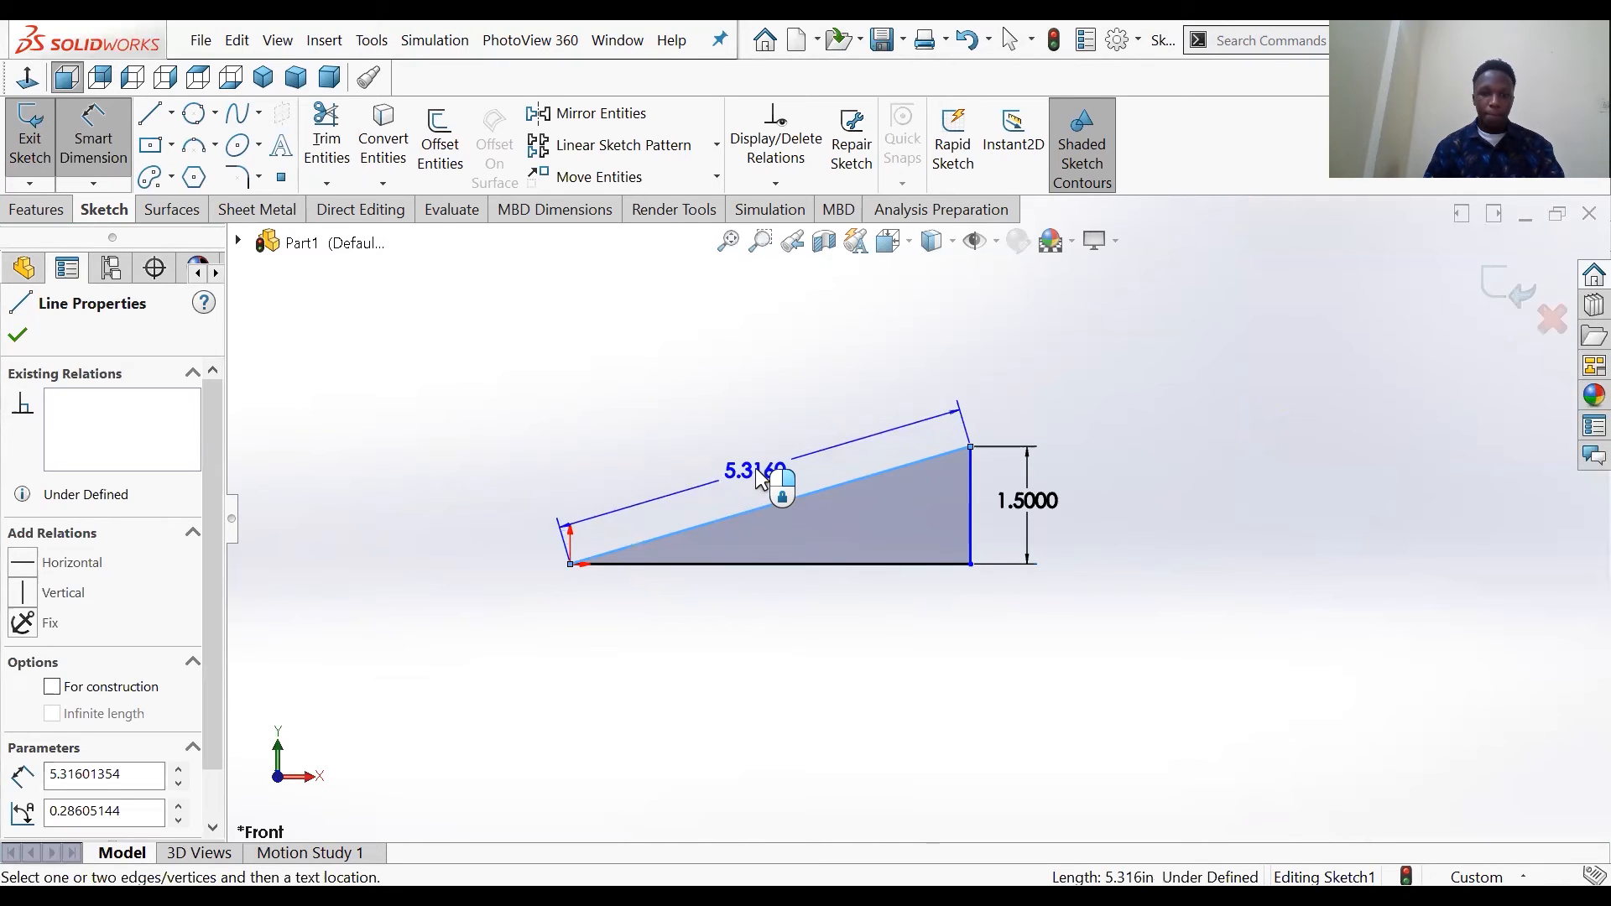
click(115, 164)
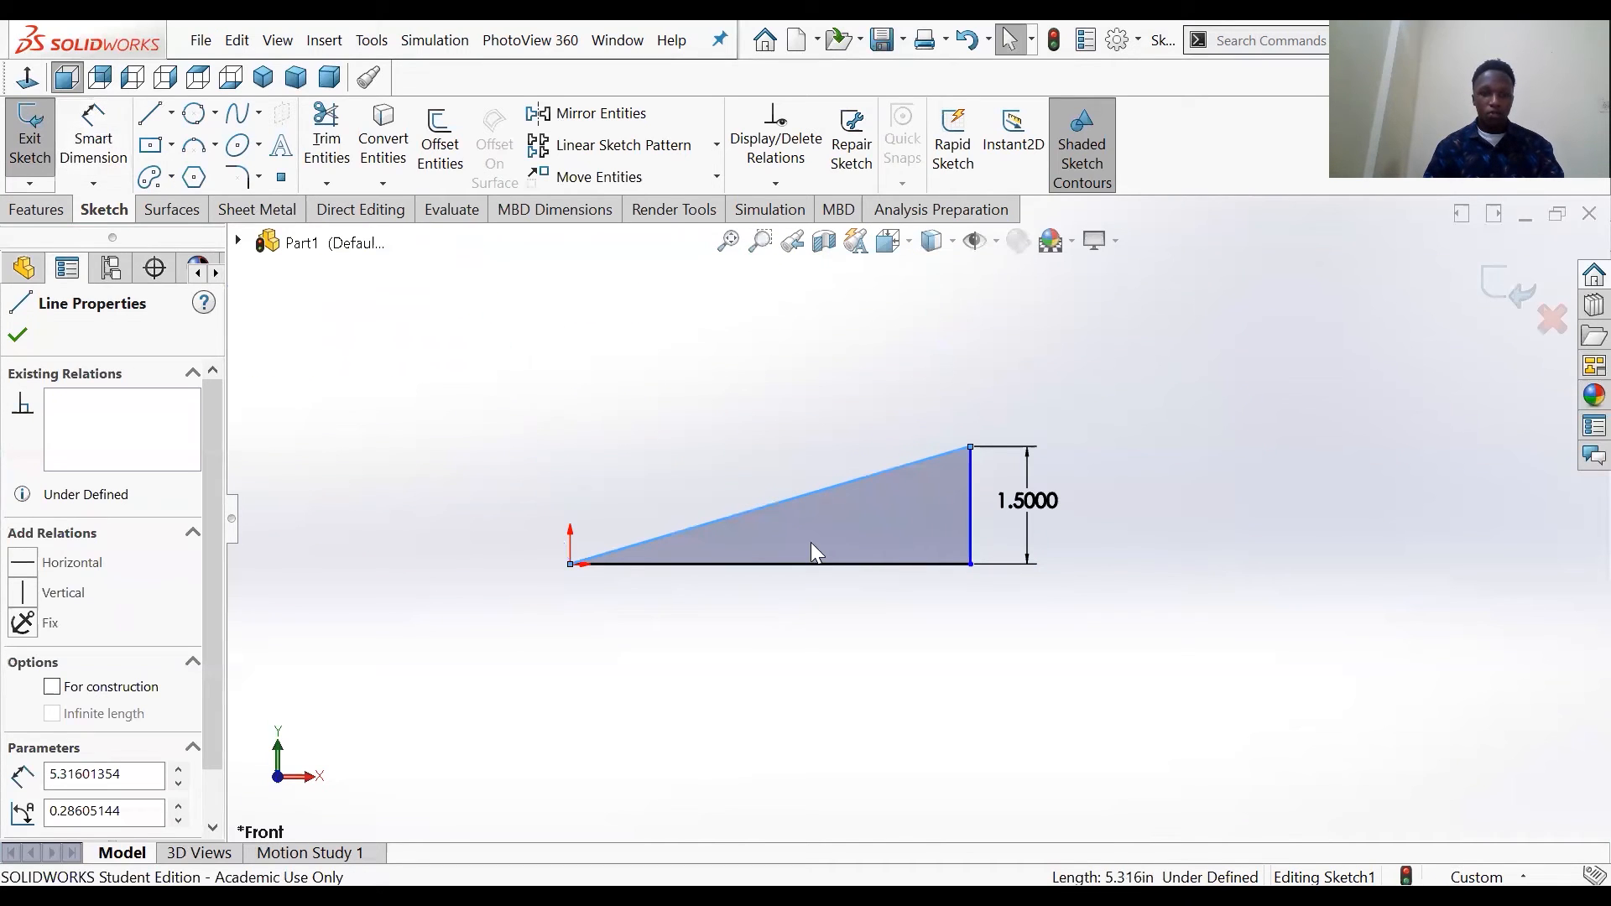
click(116, 161)
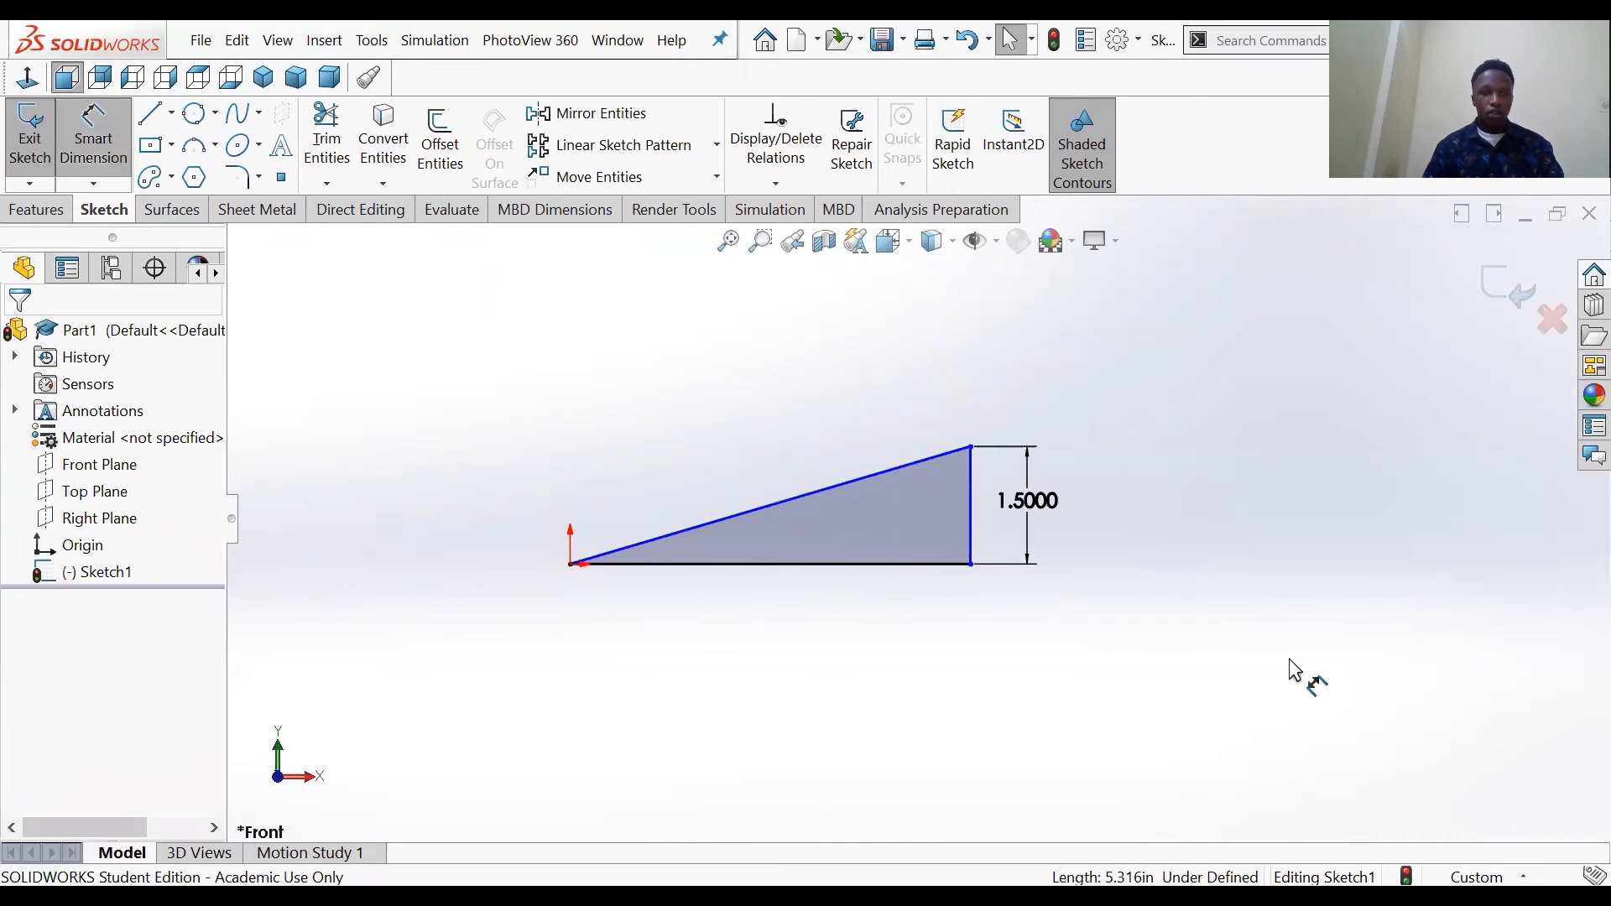
Step: Dimension the angle between the triangle's sloped side and its base and set it to 0.6 rad
click(752, 515)
click(755, 561)
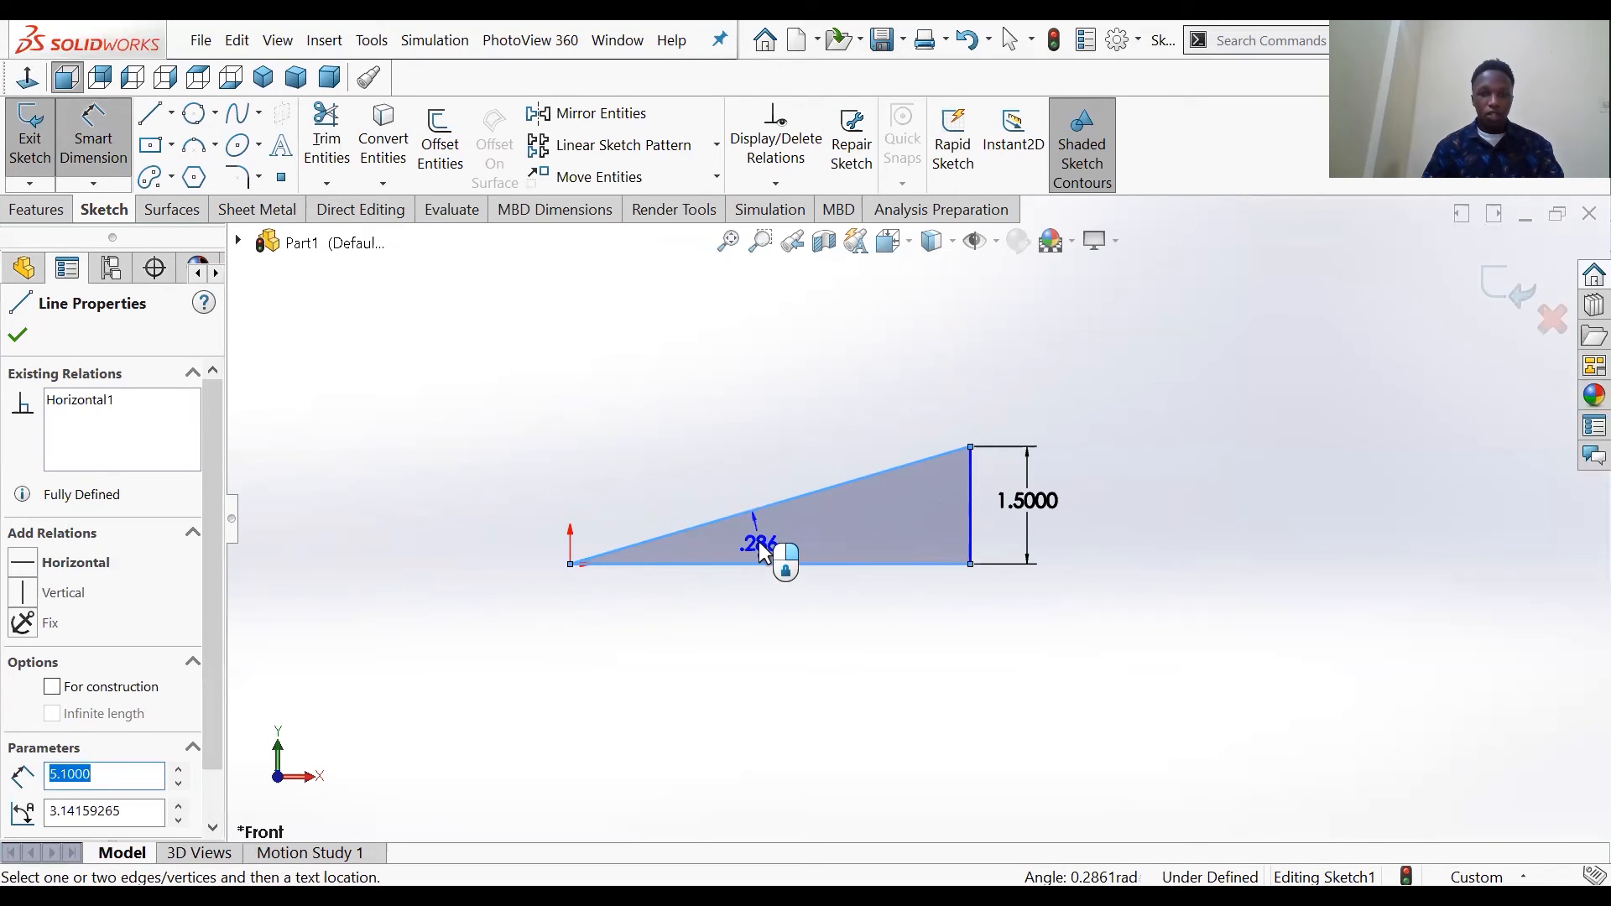
click(766, 550)
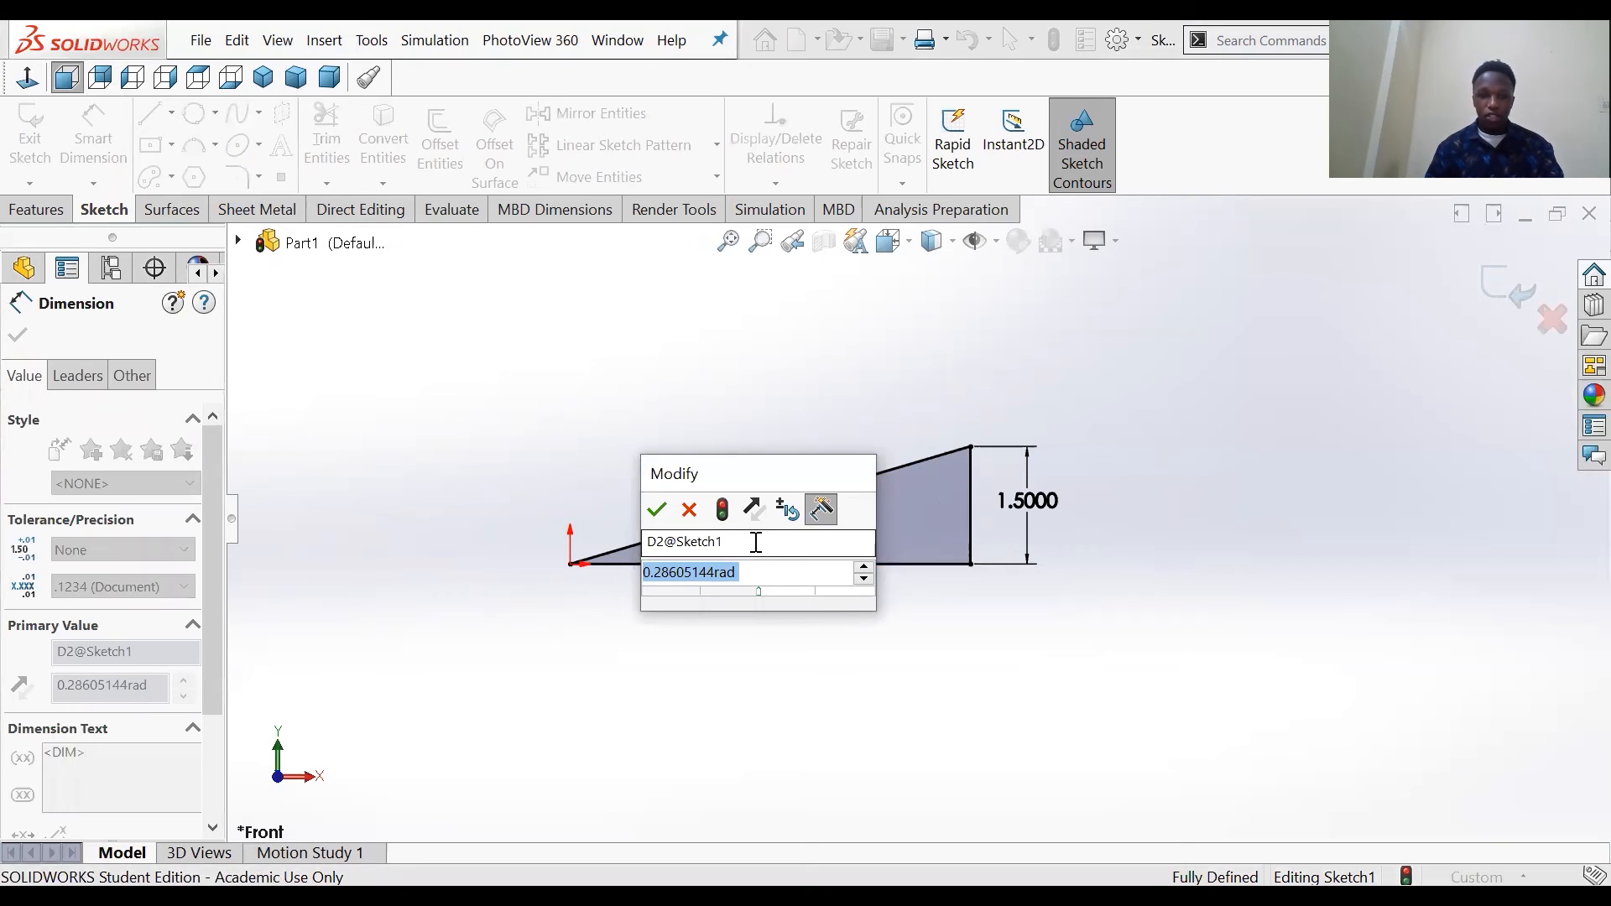
text(0.6)
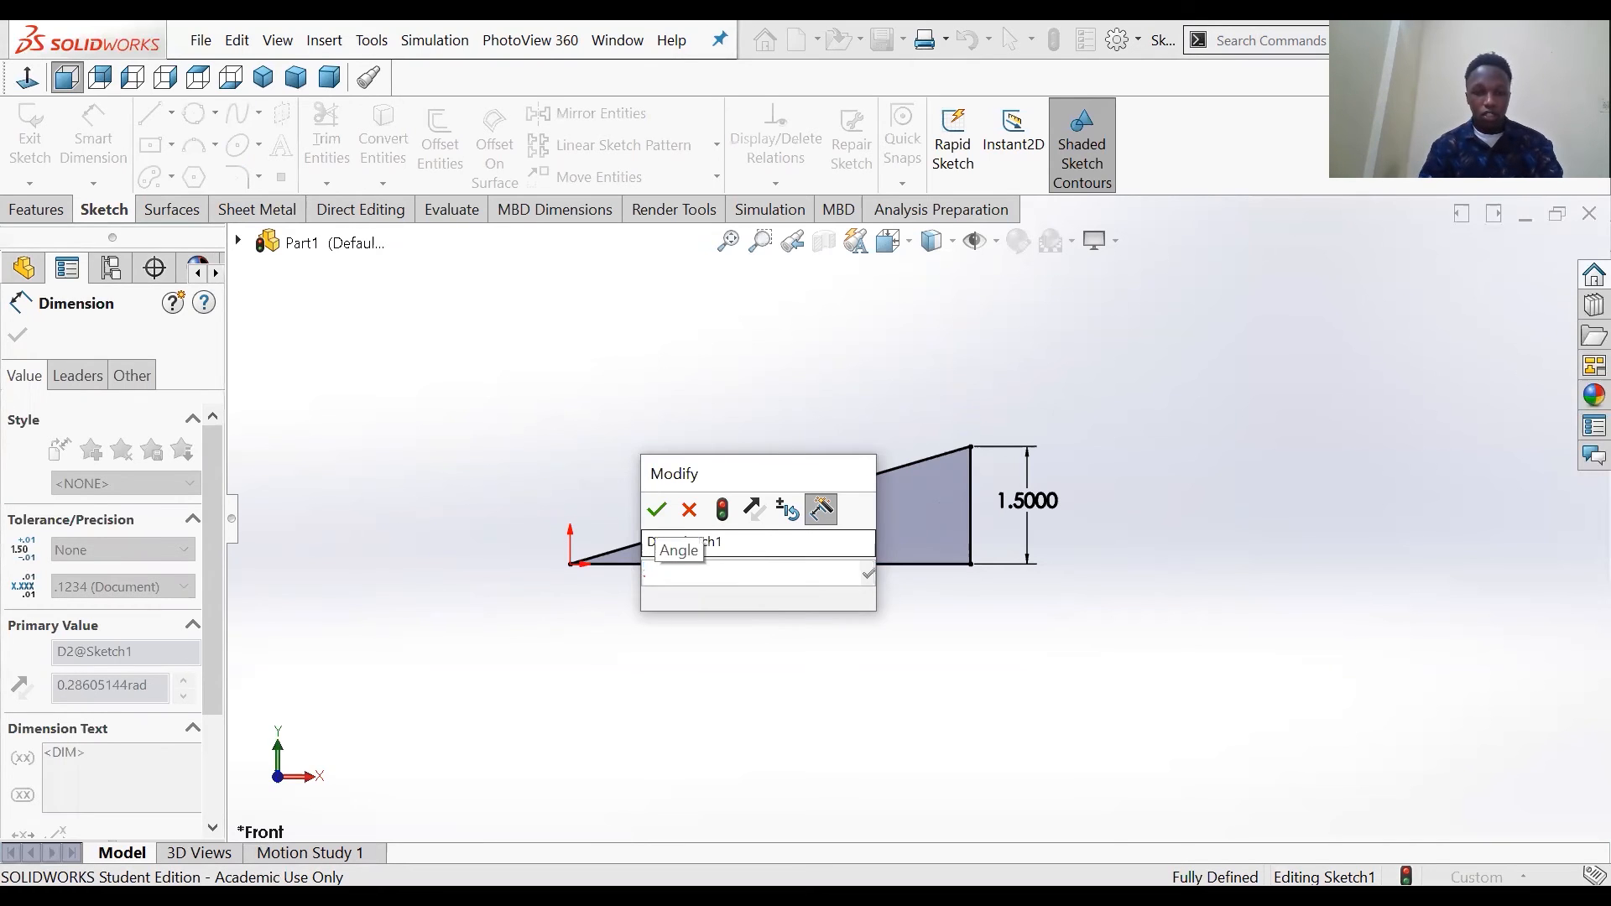
key(Return)
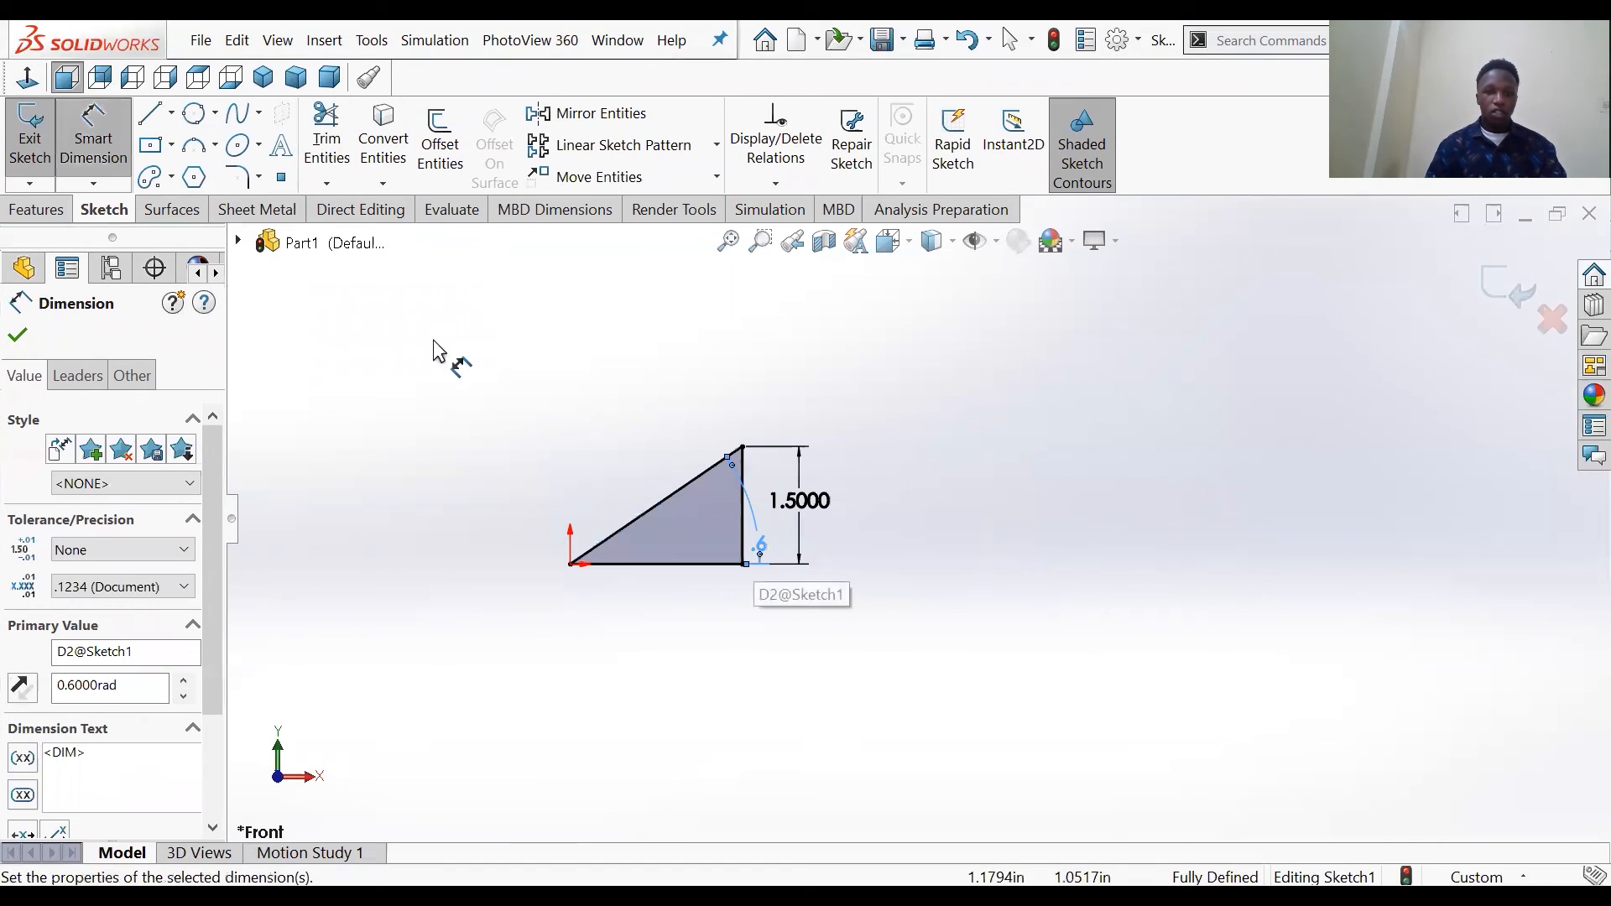
click(17, 335)
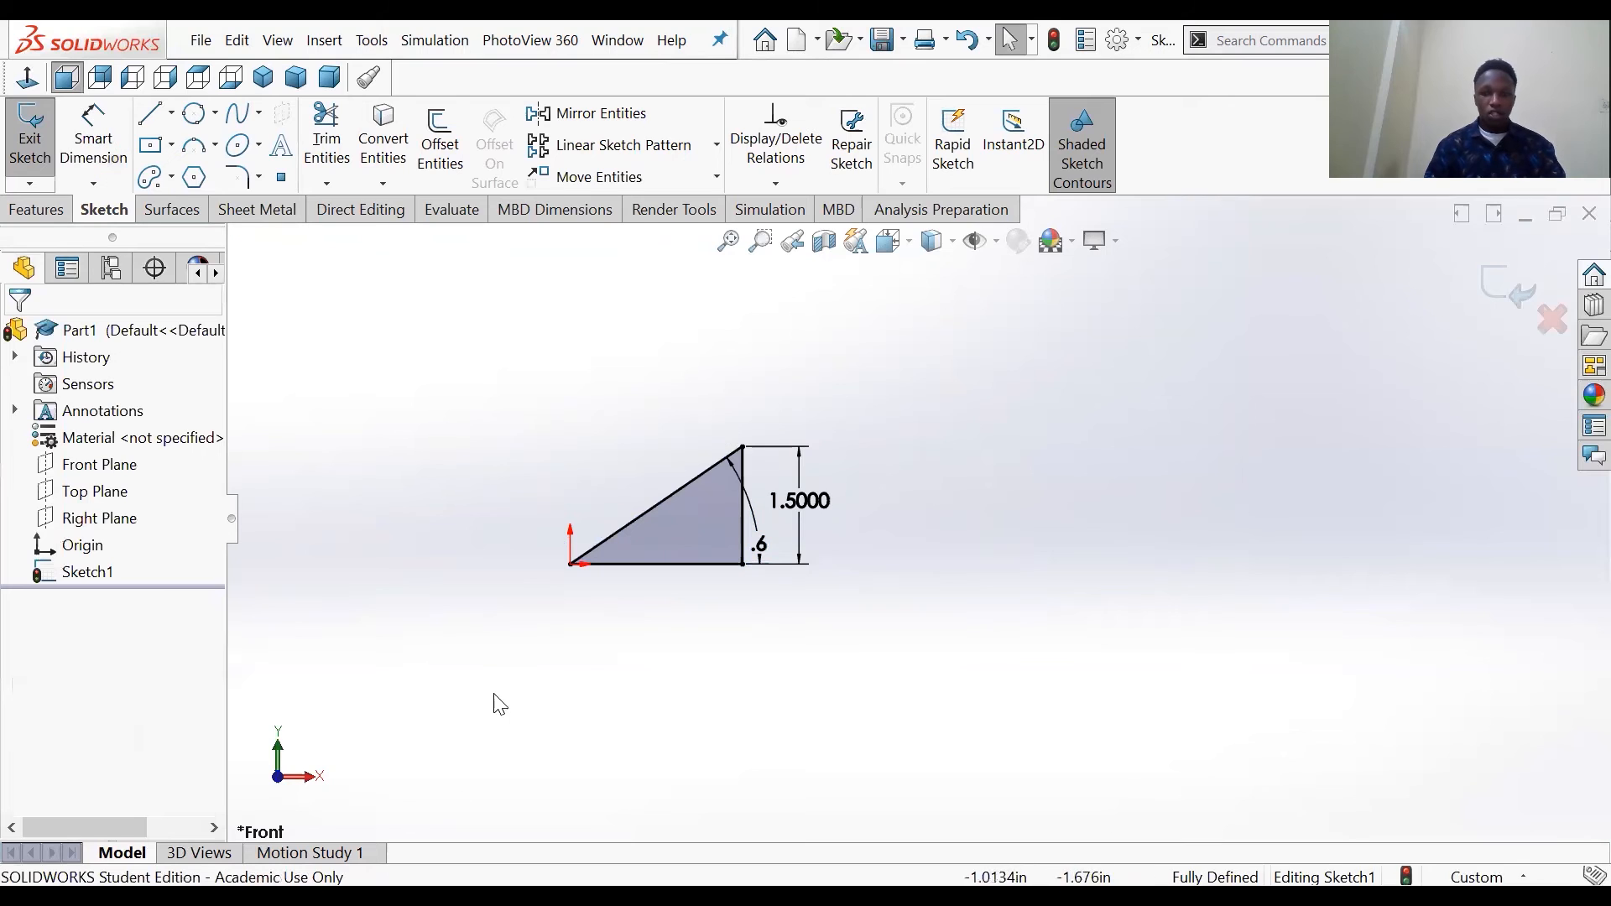
Step: Reposition the angle dimension inside the triangle, closer to the corner at the origin
scroll(675, 597, down, 2)
drag(825, 514, 659, 510)
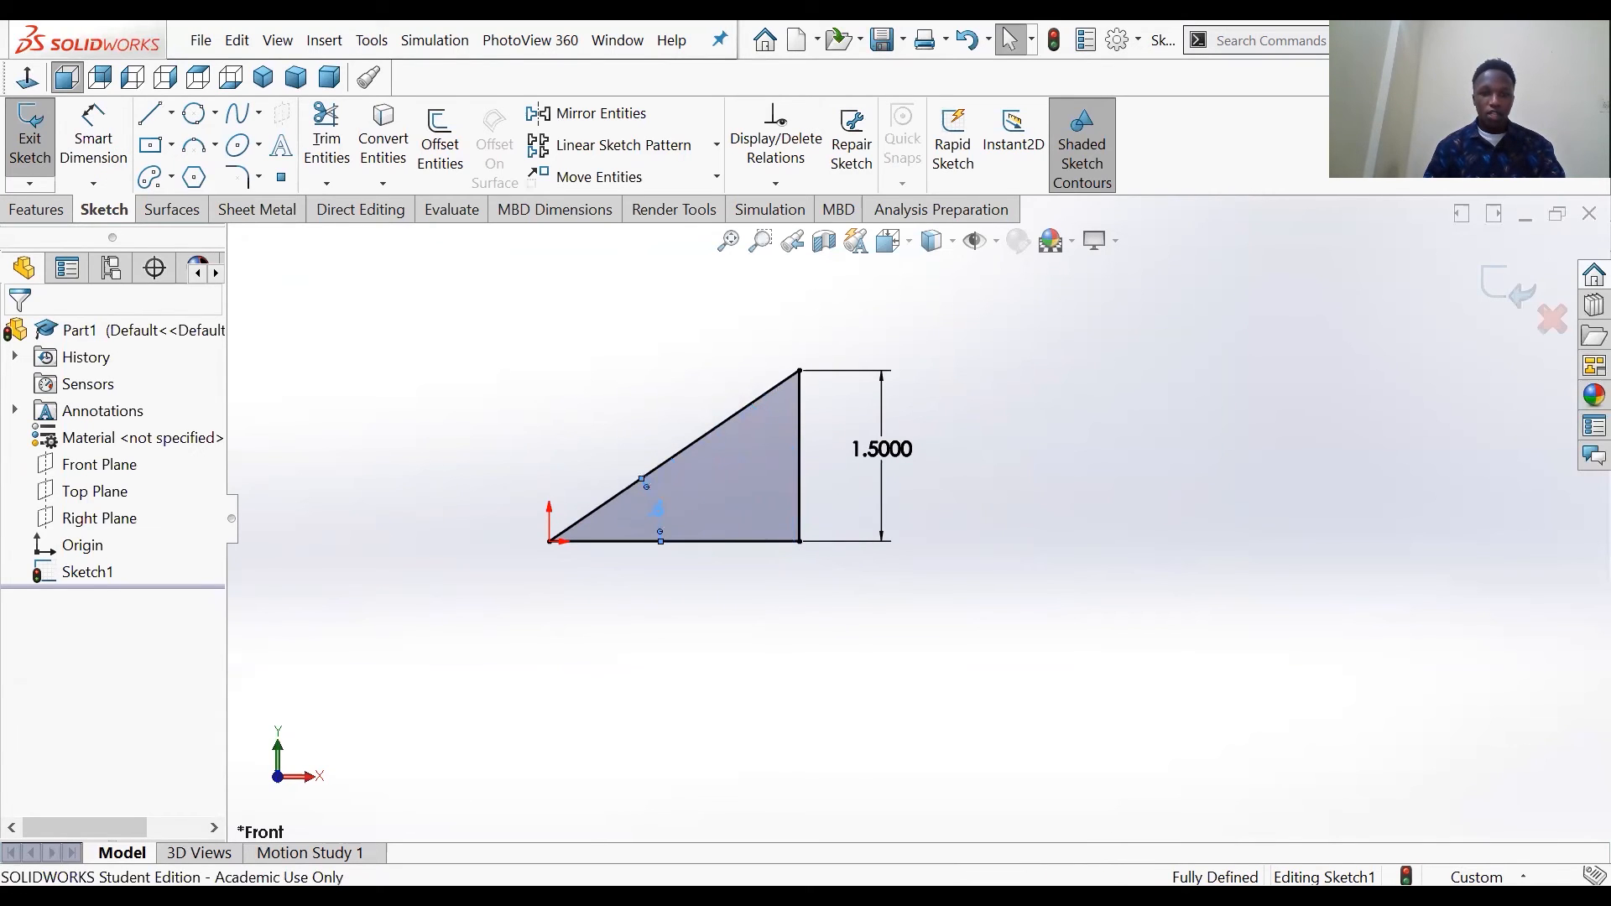
click(644, 360)
scroll(676, 478, up, 2)
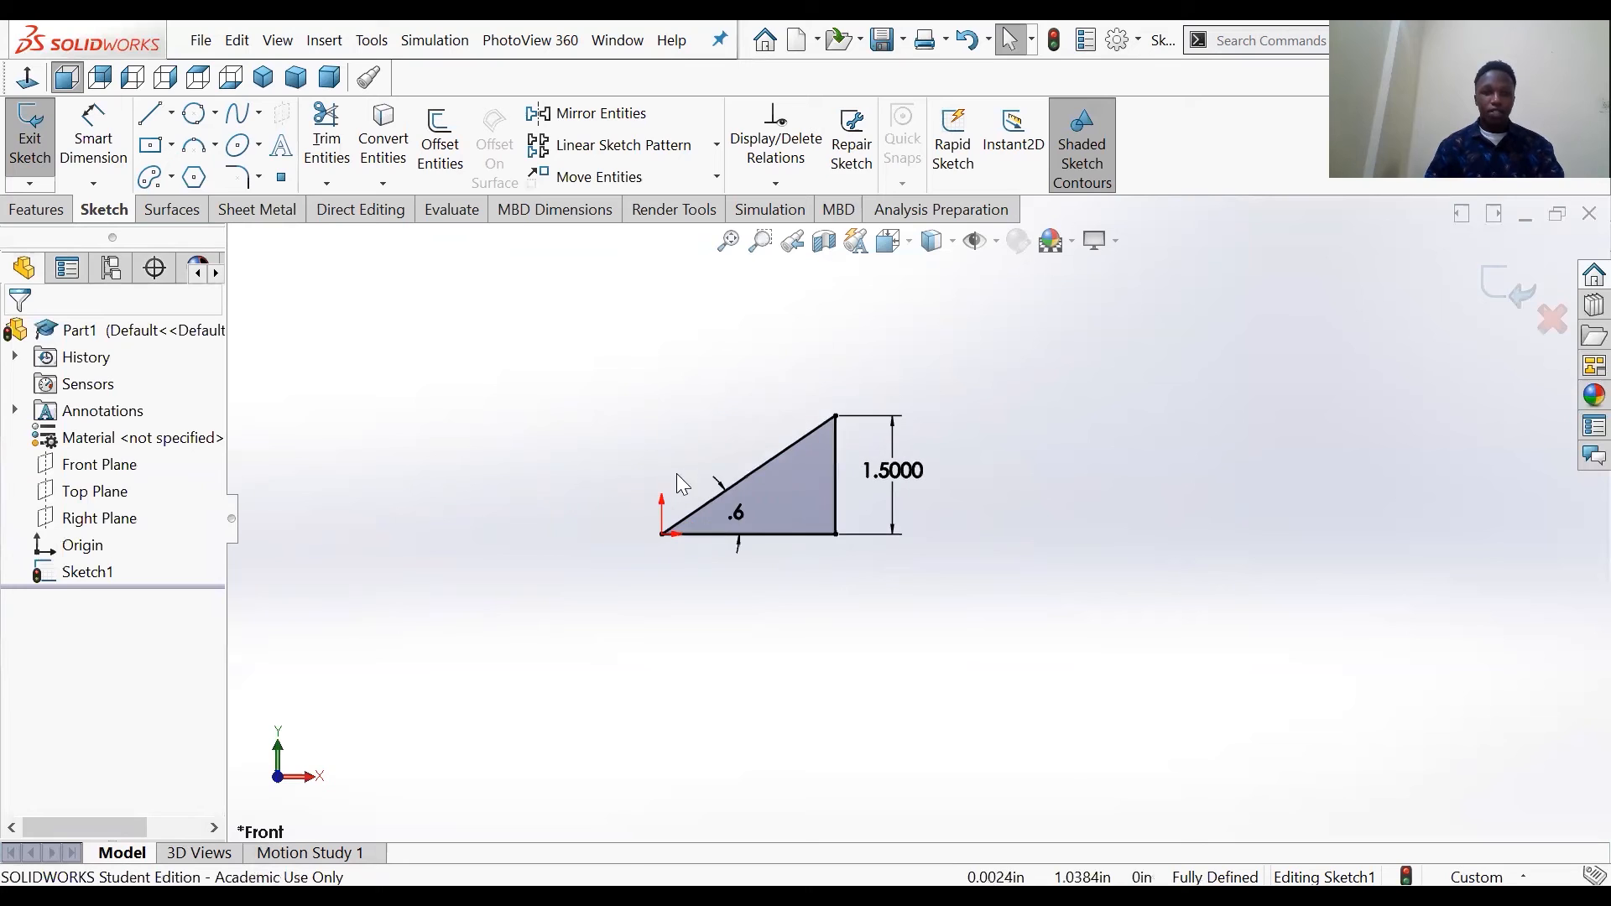
Step: Switch the document's unit system from Custom to MMGS (millimeter, gram, second)
scroll(807, 495, down, 3)
scroll(785, 442, down, 1)
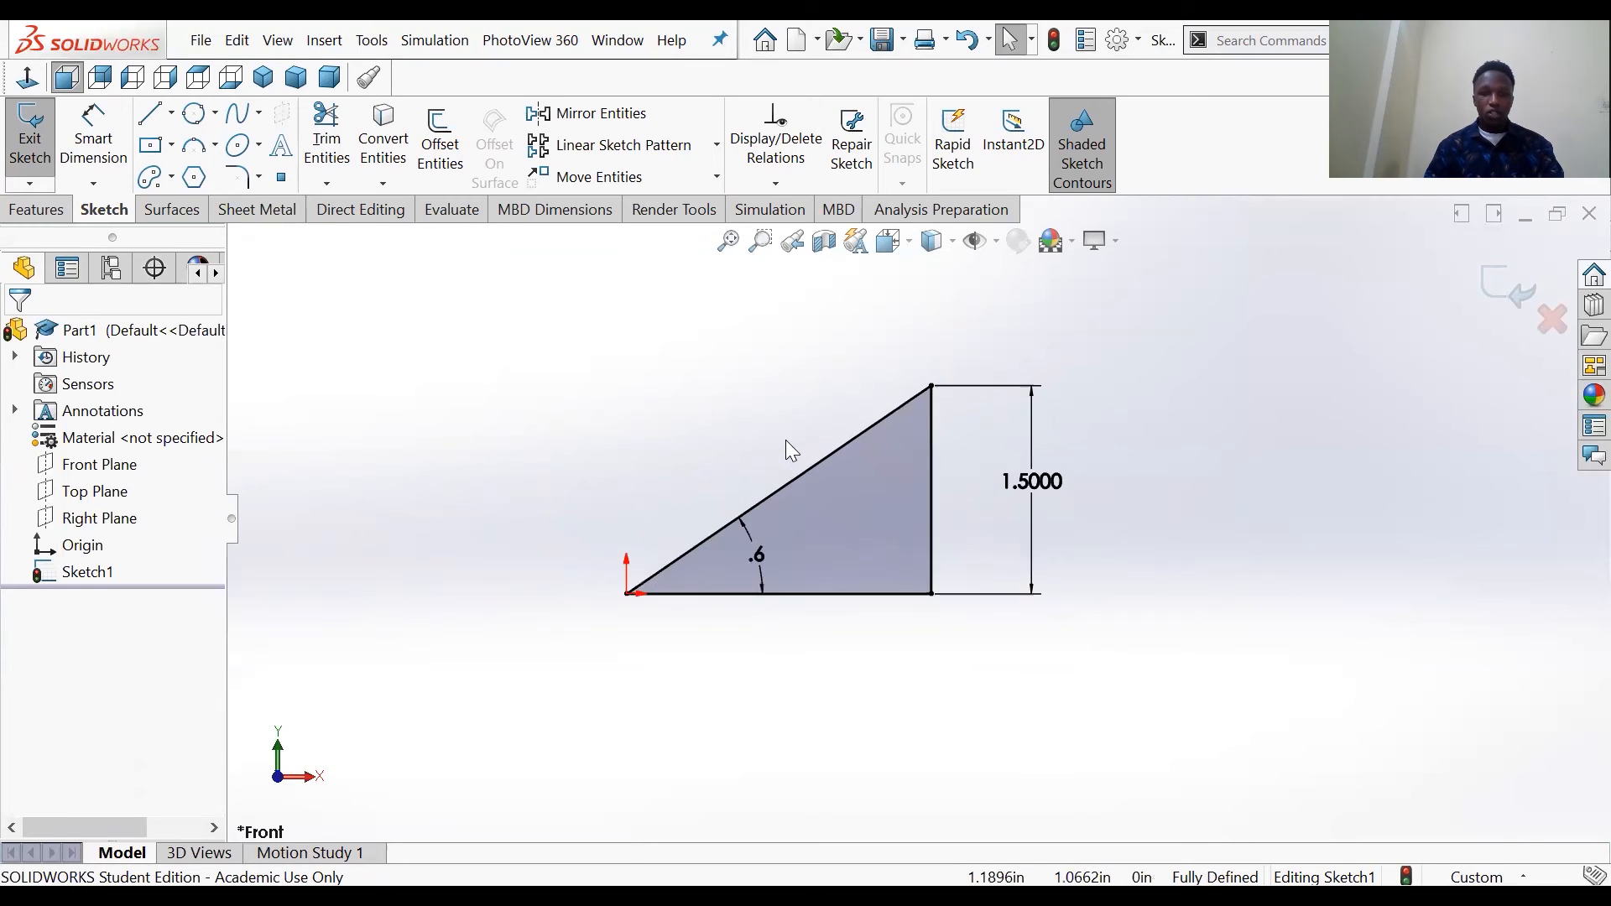
scroll(794, 366, down, 1)
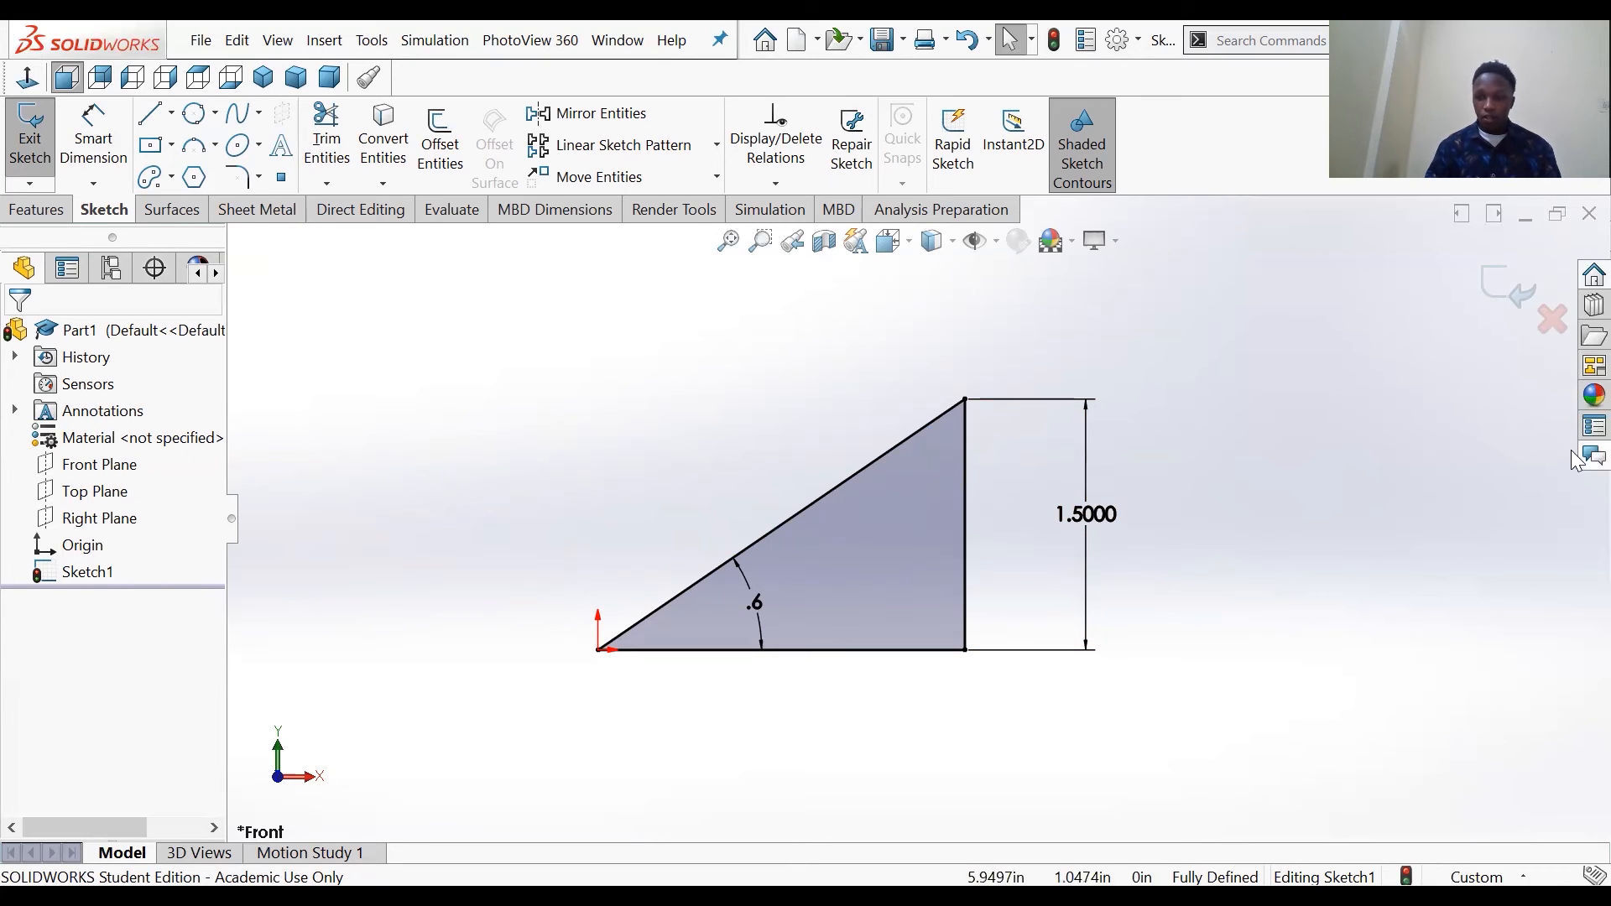
click(1482, 877)
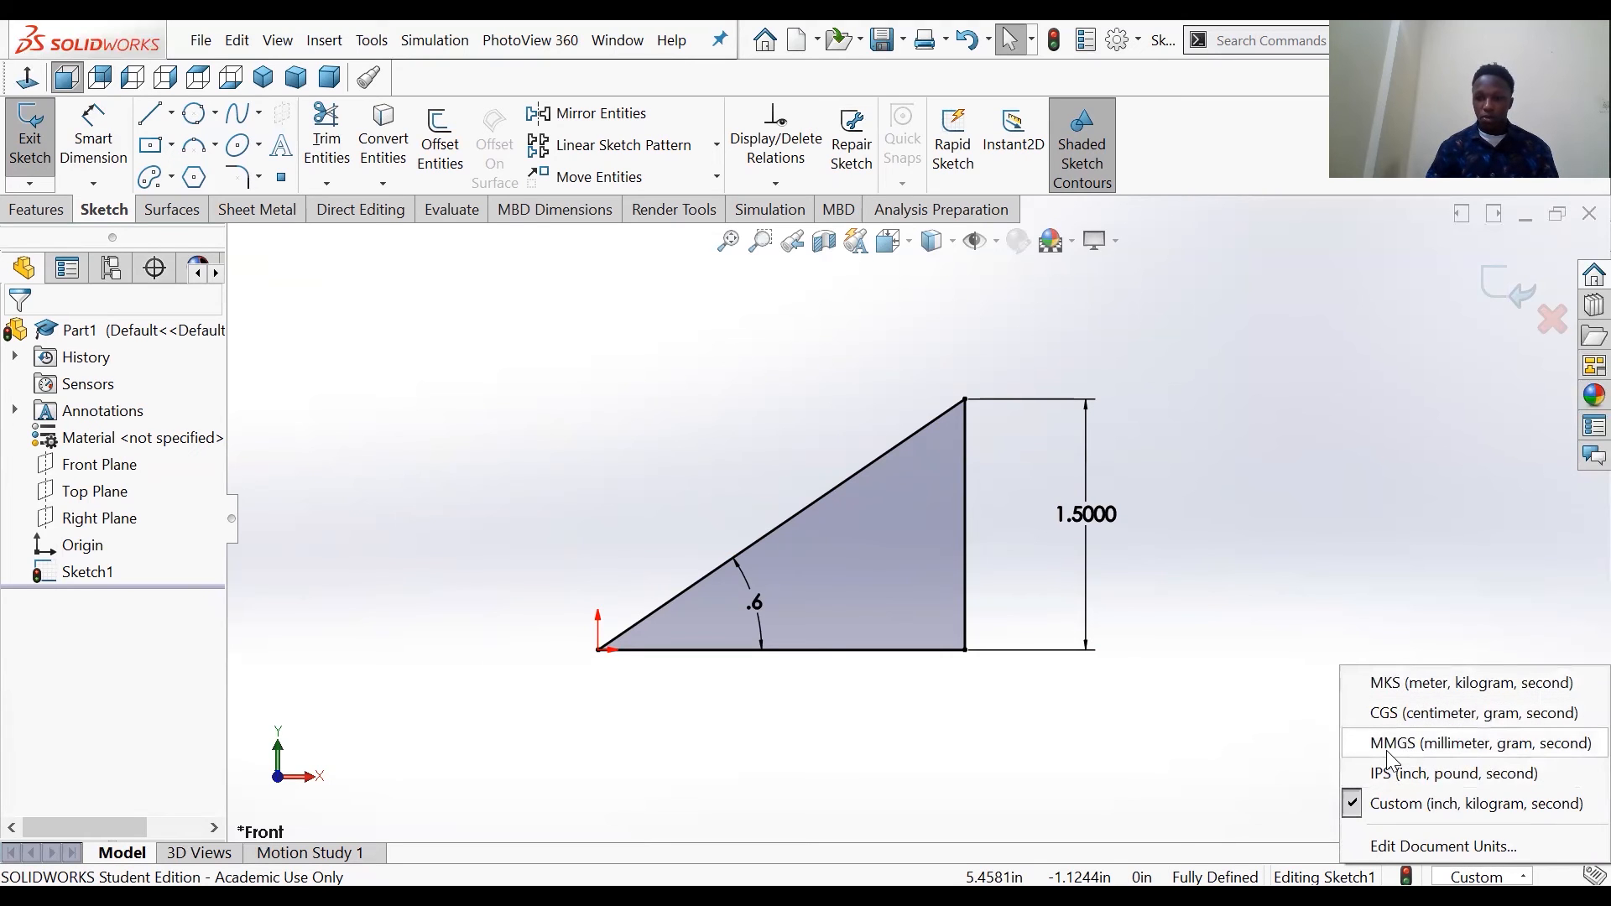
click(1425, 744)
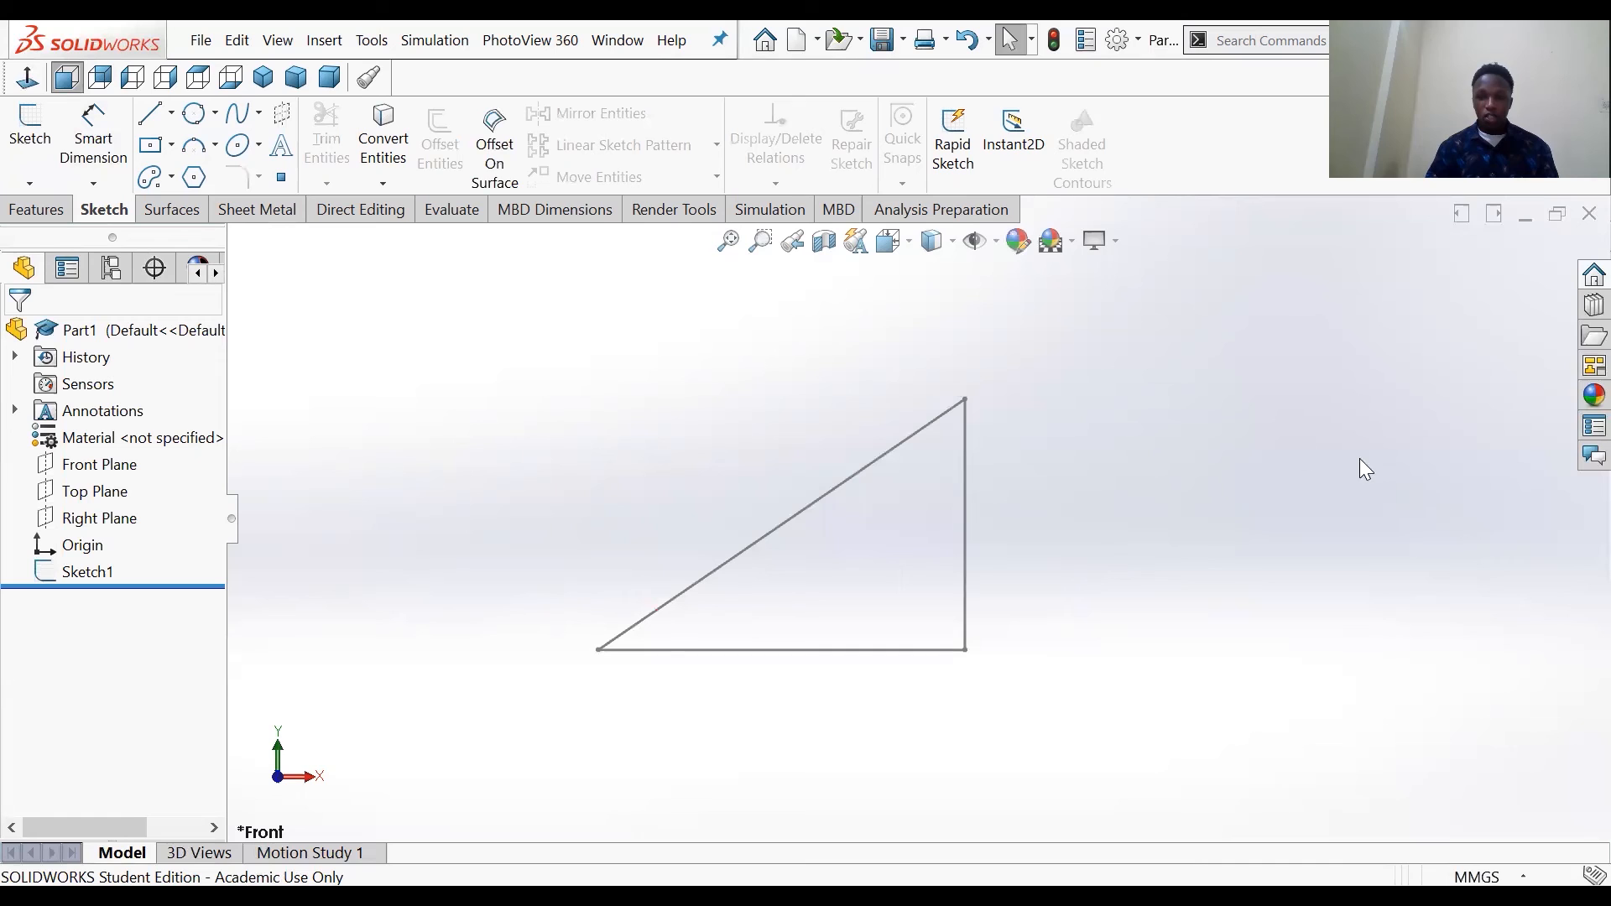
Step: Reopen the triangle sketch, Sketch1, for editing so its dimensions can be inspected in the new unit system
scroll(930, 495, up, 3)
scroll(906, 562, down, 3)
scroll(864, 420, up, 3)
scroll(883, 466, down, 2)
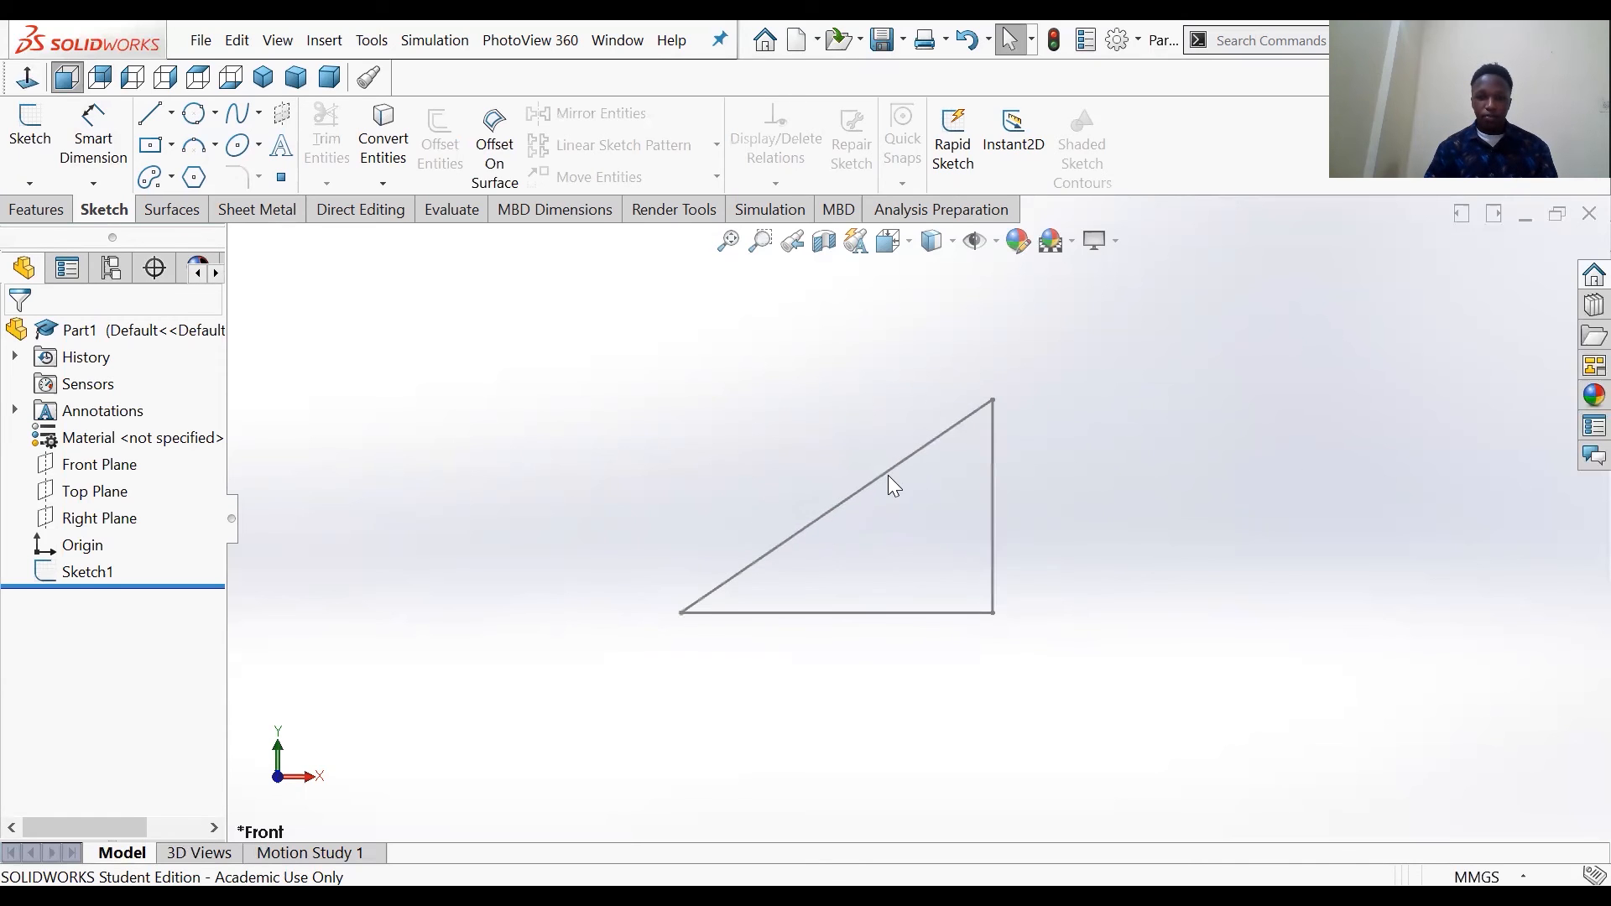
scroll(893, 361, down, 1)
scroll(903, 537, up, 3)
scroll(896, 546, down, 3)
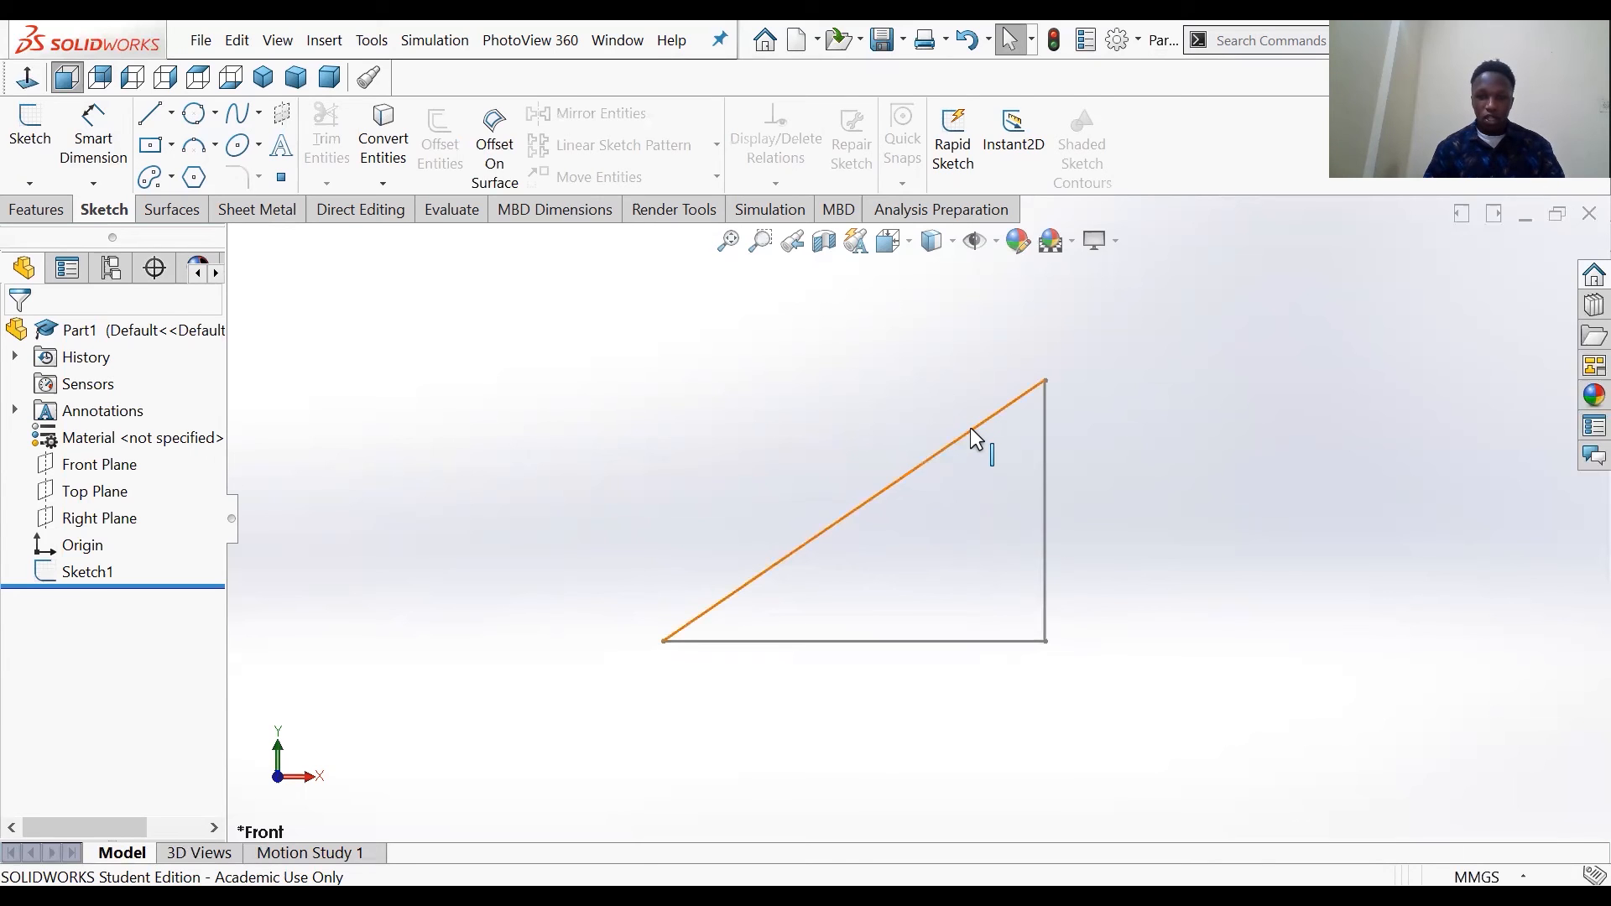
click(69, 574)
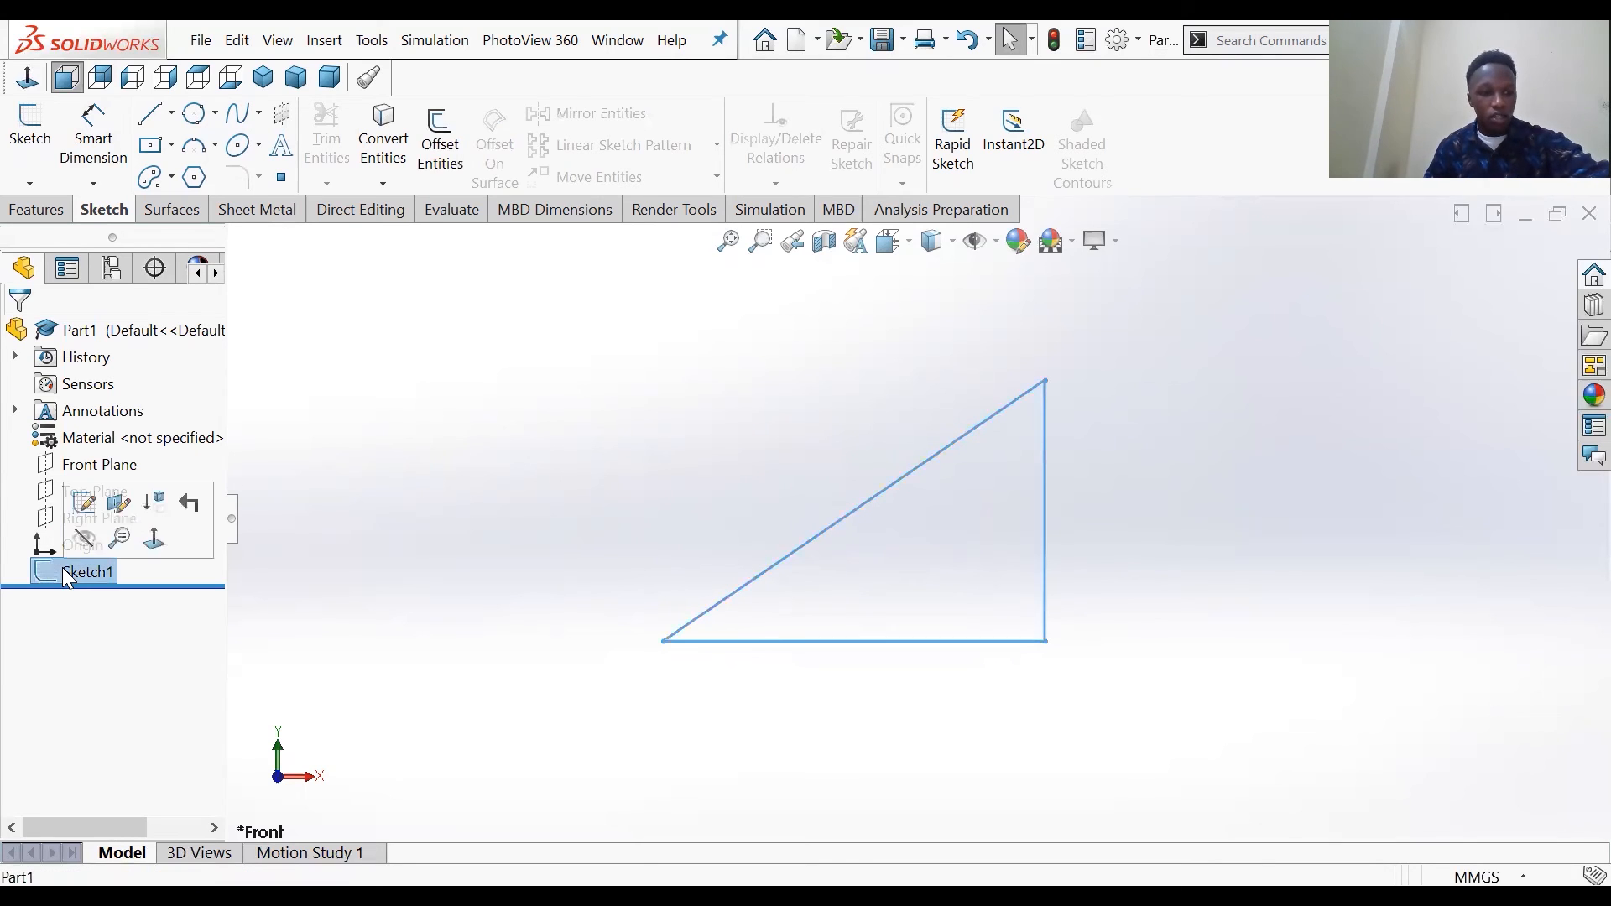
click(88, 514)
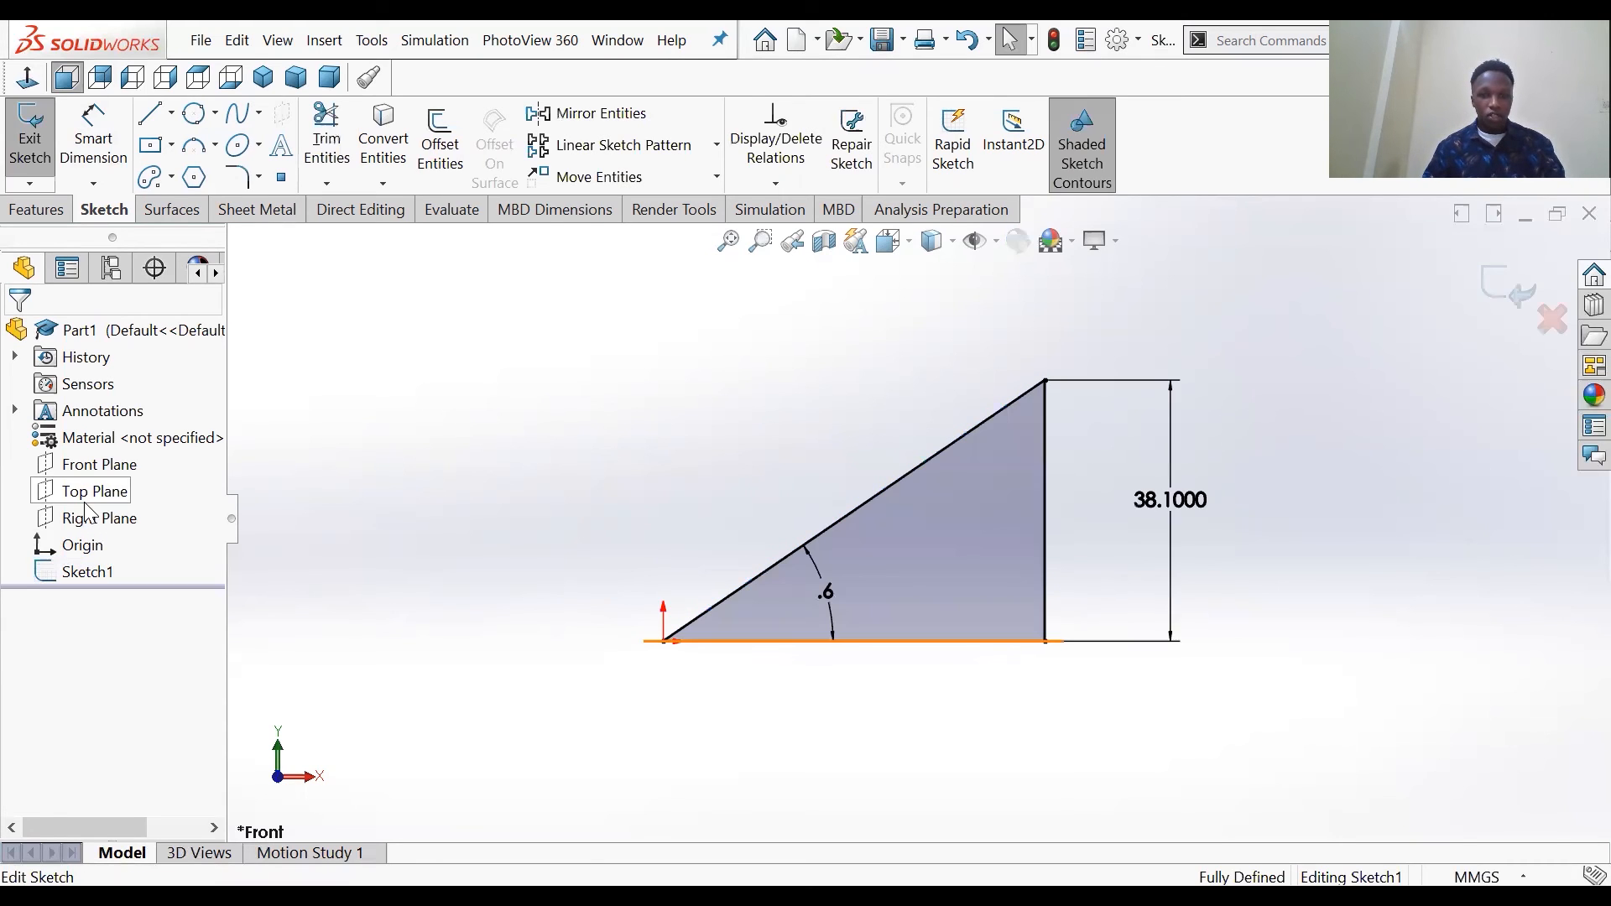
Step: Set the document's angle unit to degrees in the Units document properties and apply the change
scroll(944, 549, up, 3)
scroll(948, 537, down, 1)
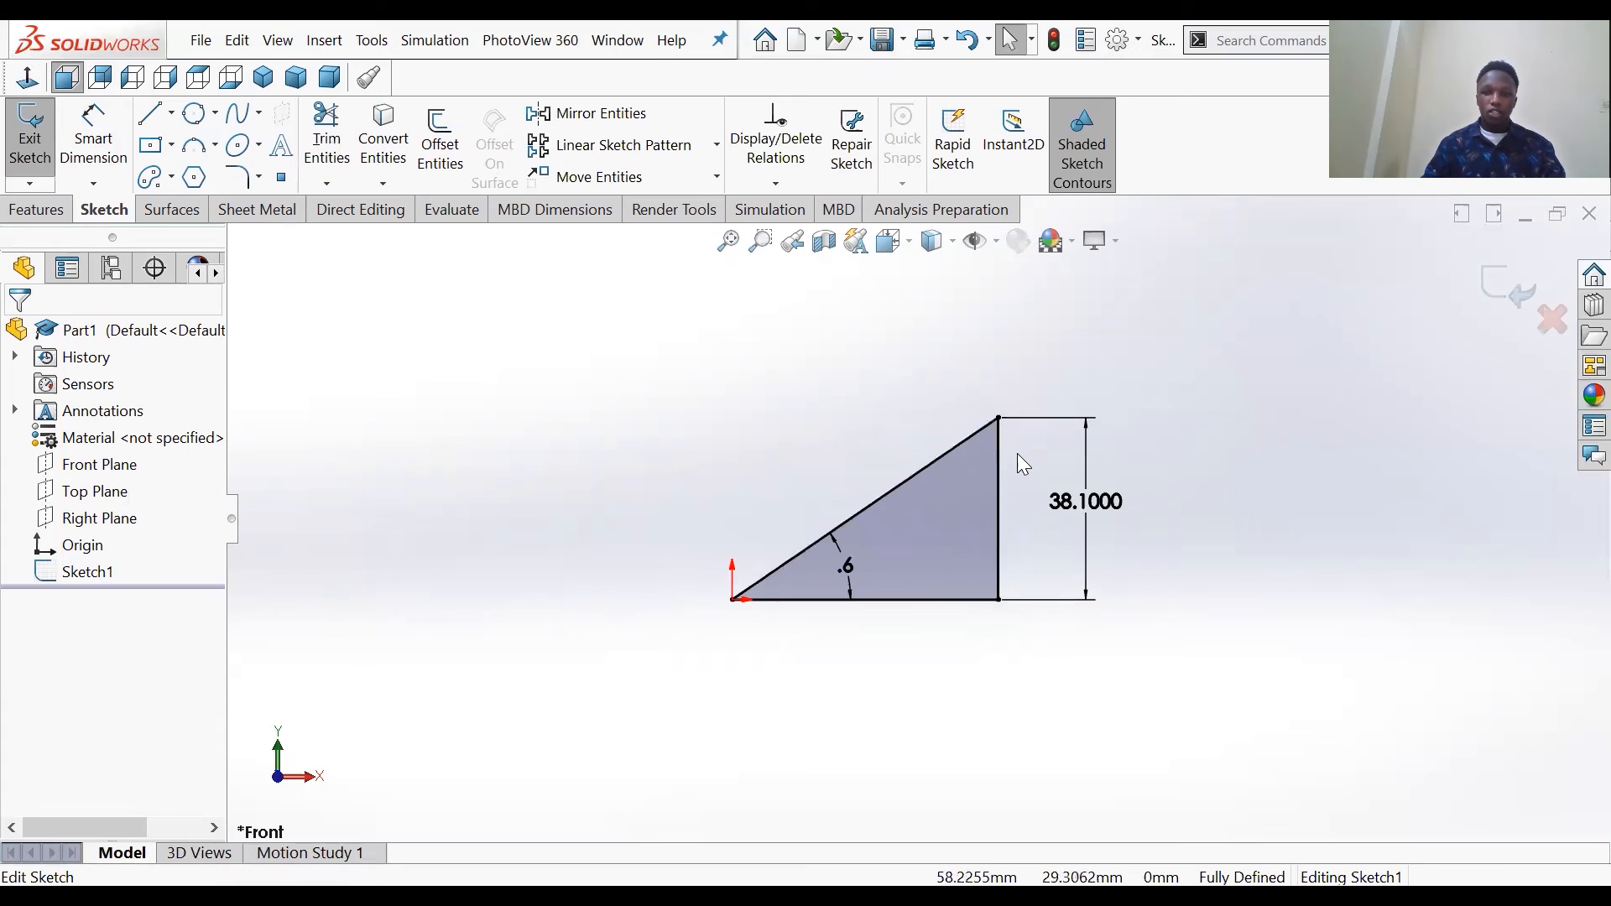
scroll(1020, 450, down, 1)
scroll(934, 550, up, 2)
scroll(913, 554, down, 1)
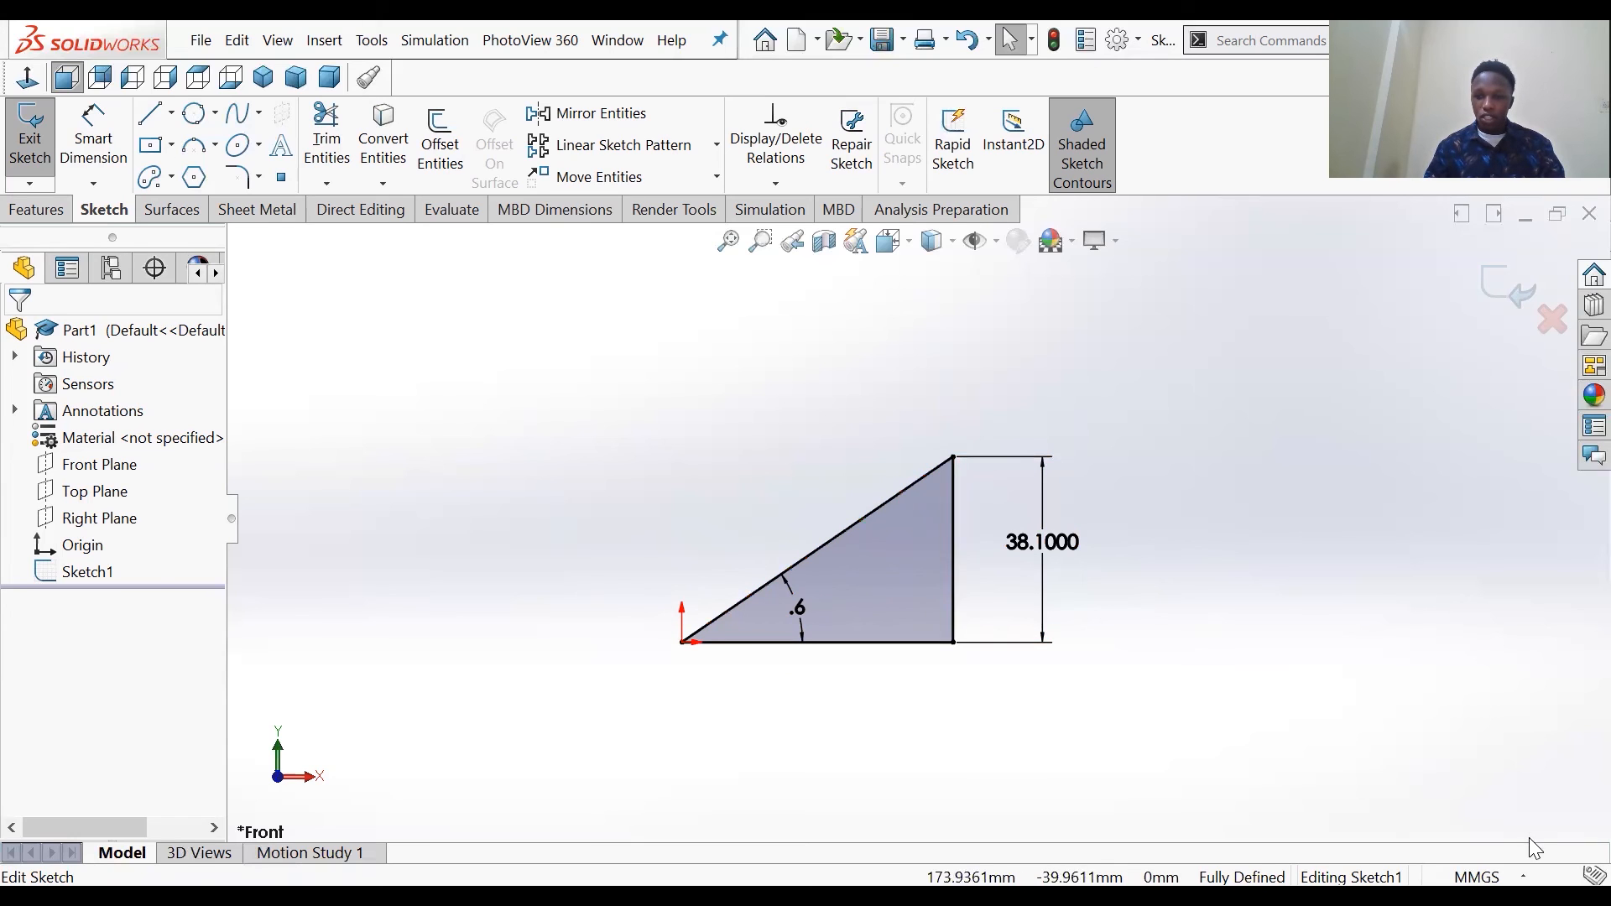
click(1484, 877)
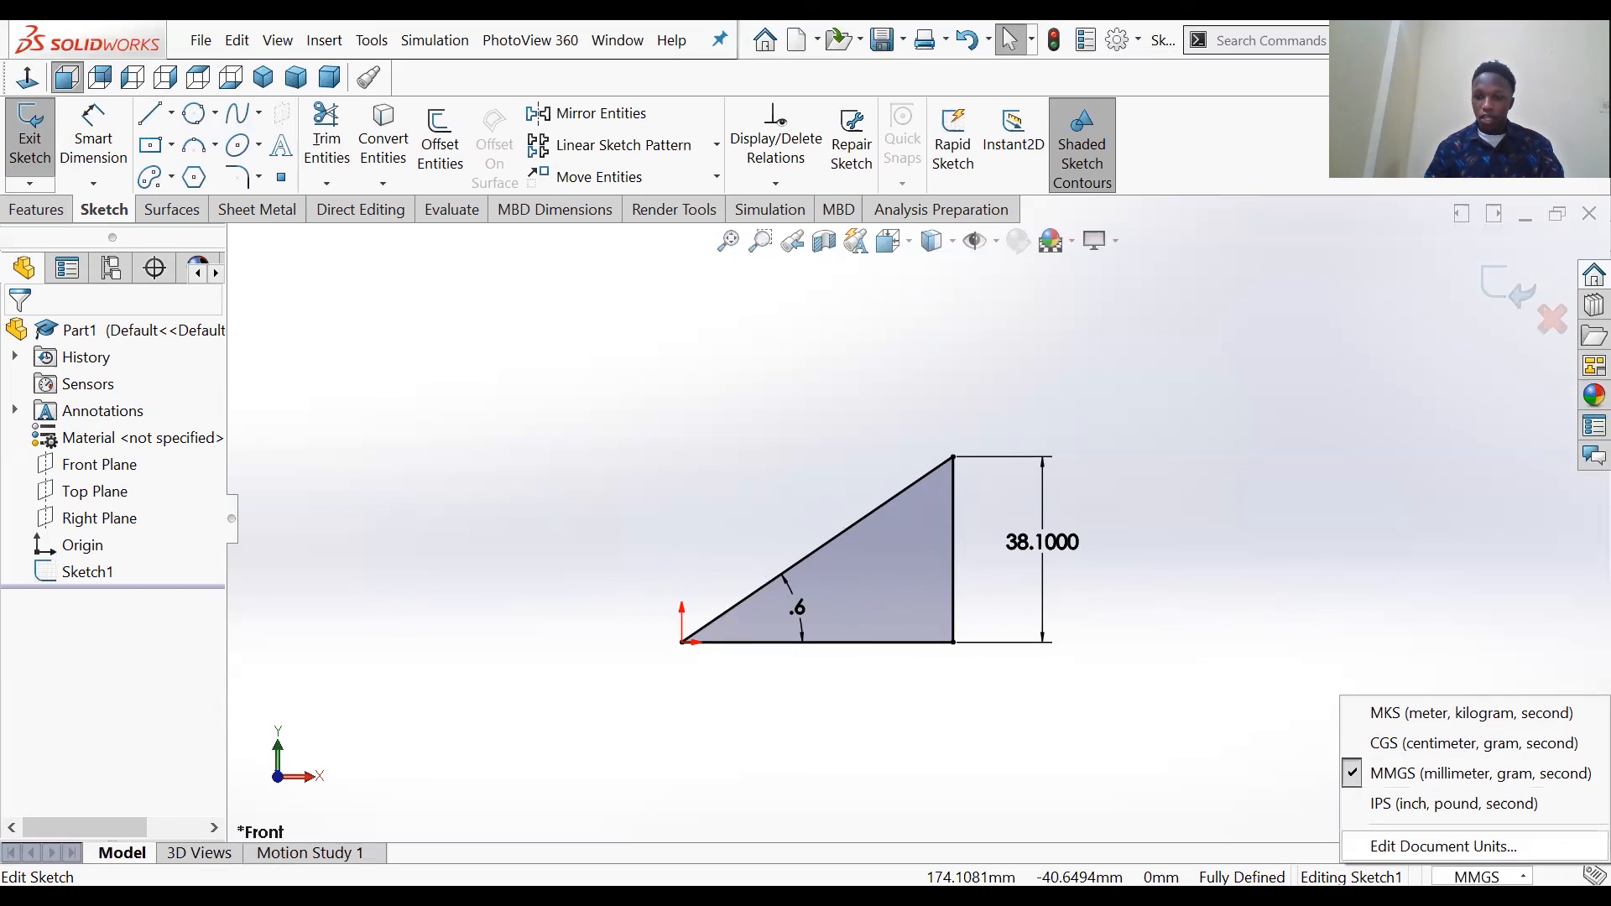
click(1457, 845)
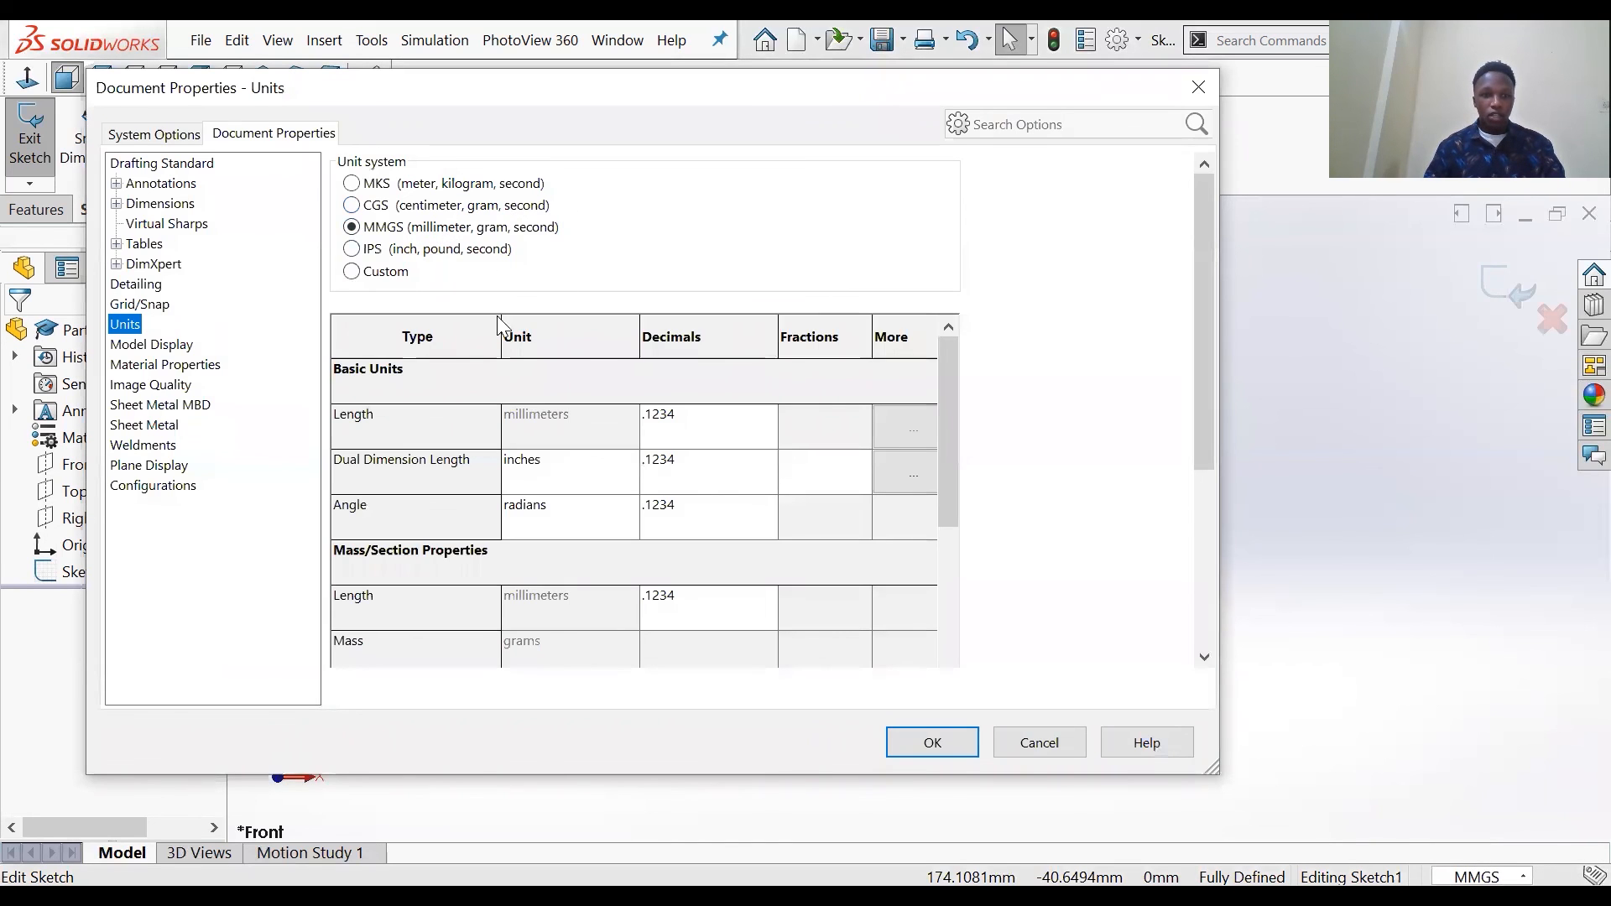
scroll(521, 414, down, 2)
click(606, 406)
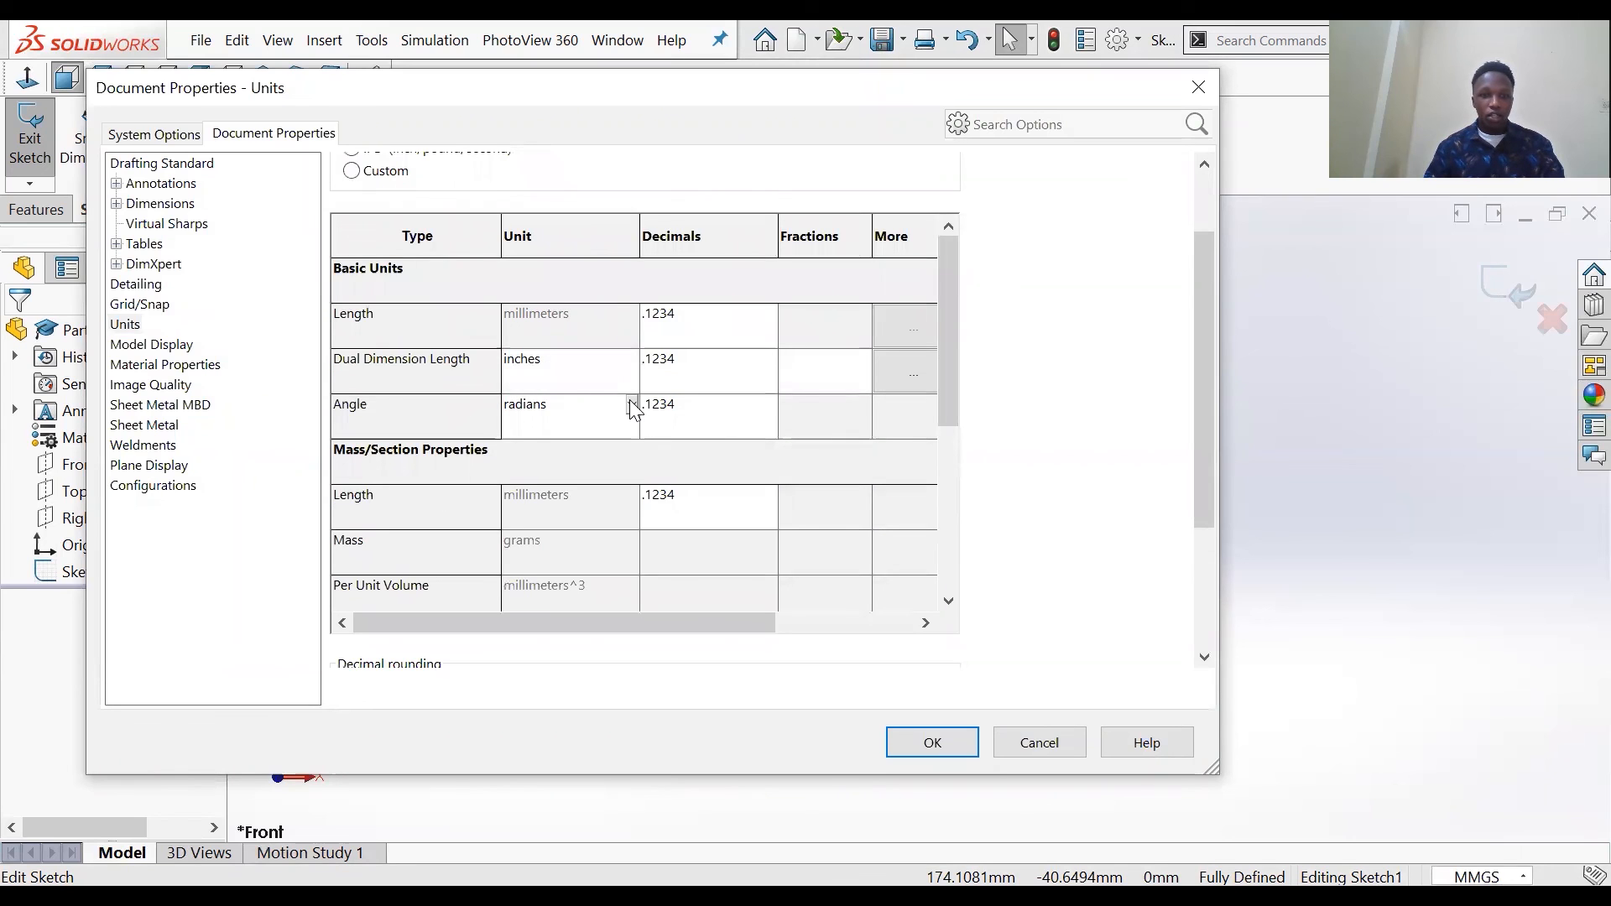
click(633, 407)
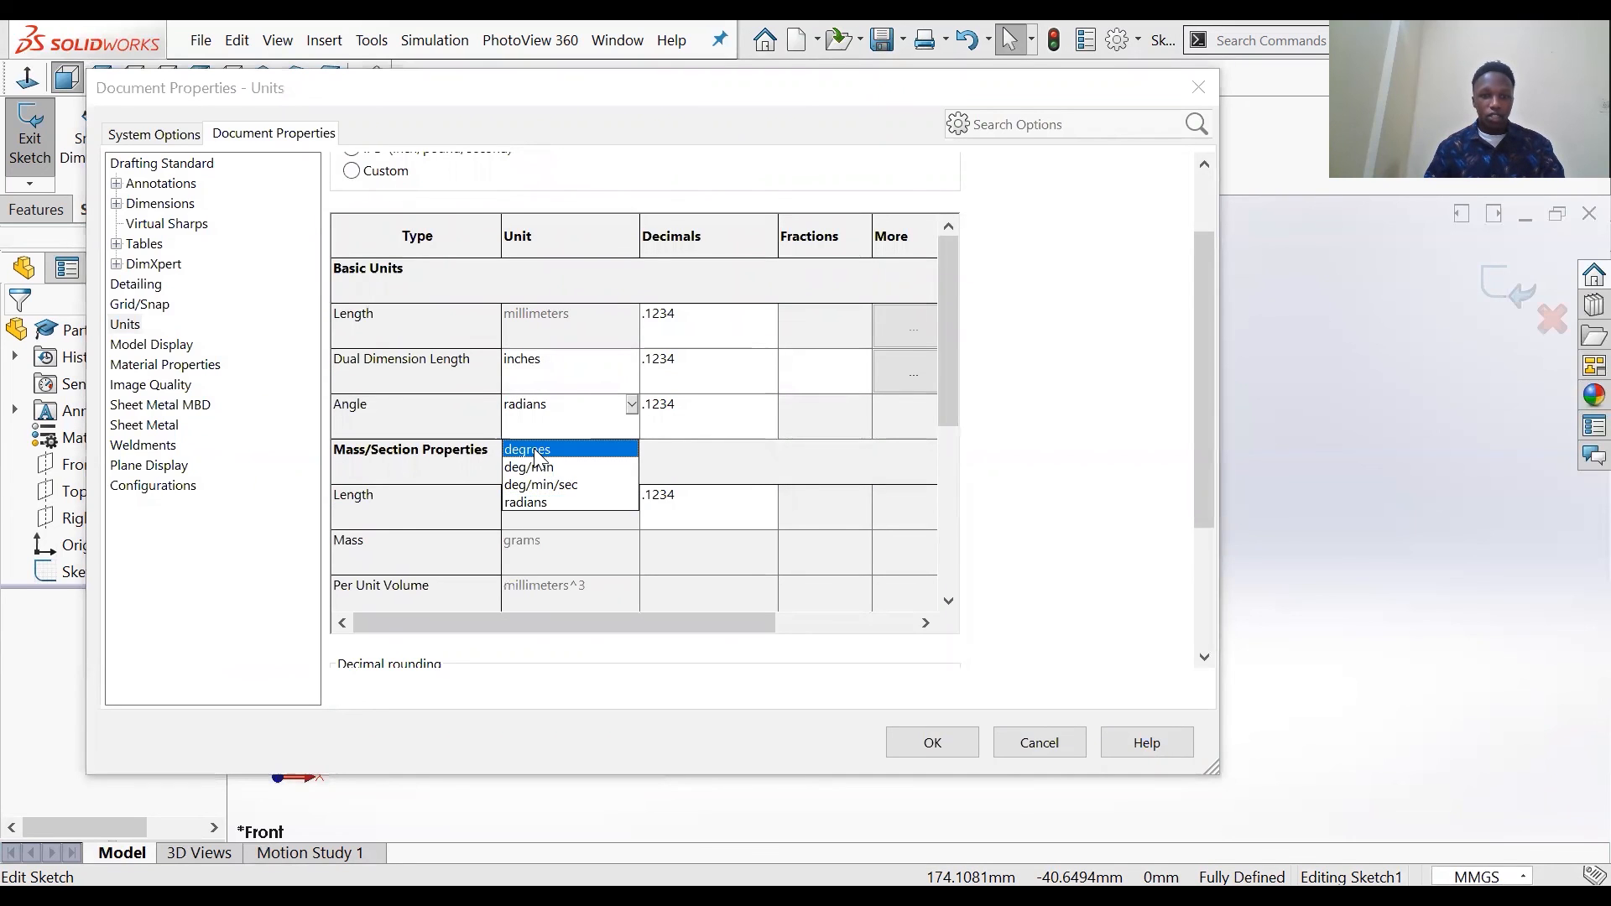
click(535, 458)
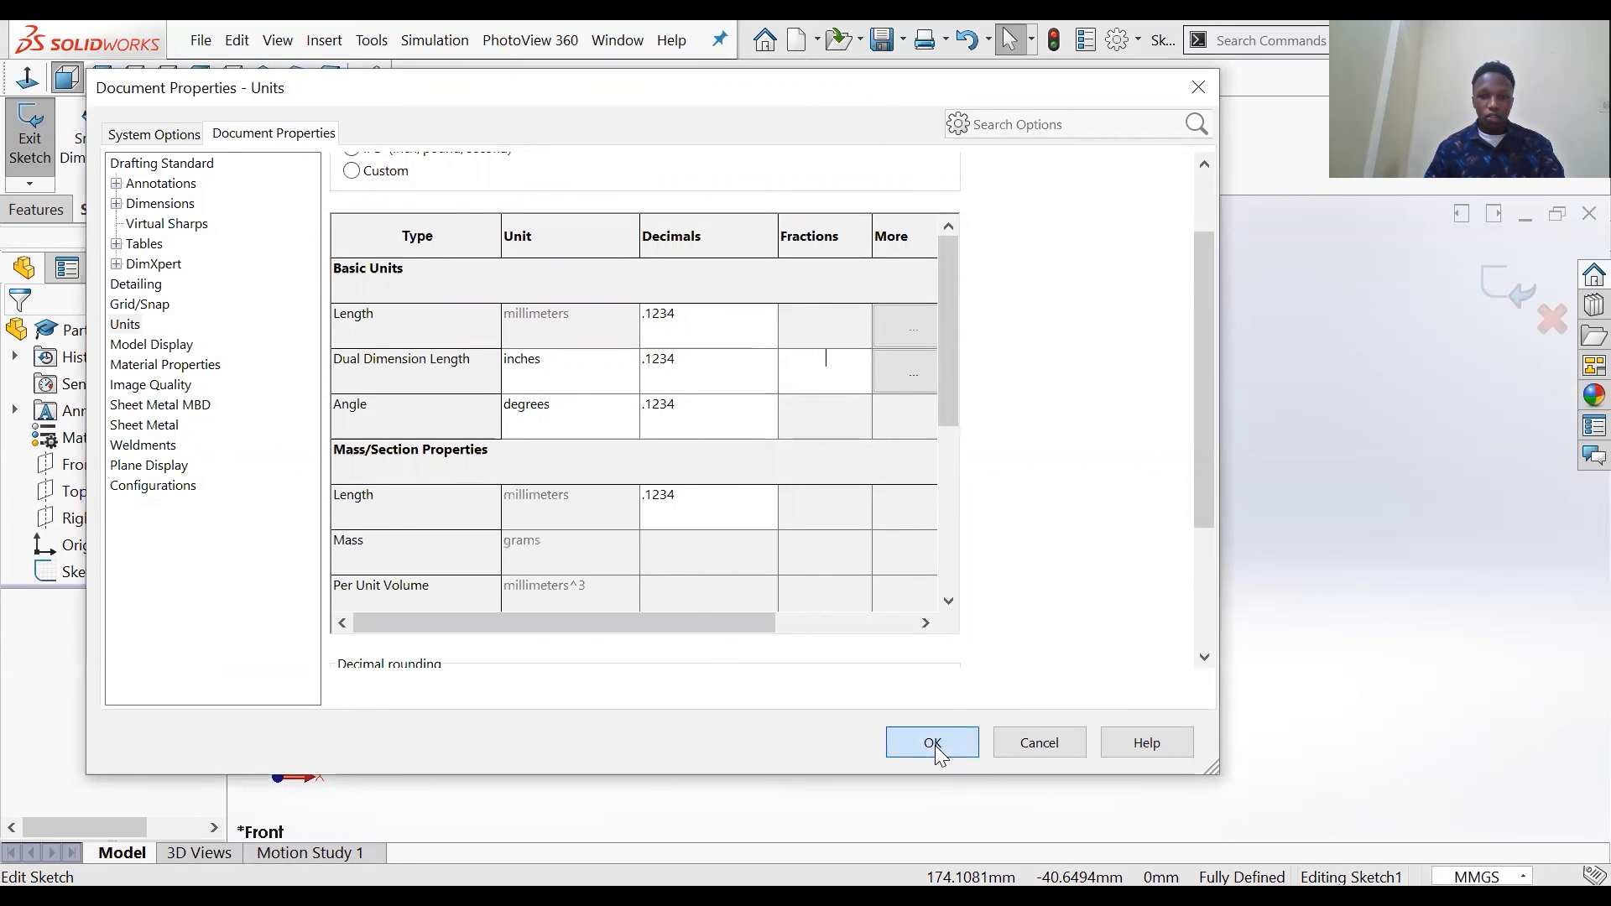
click(934, 744)
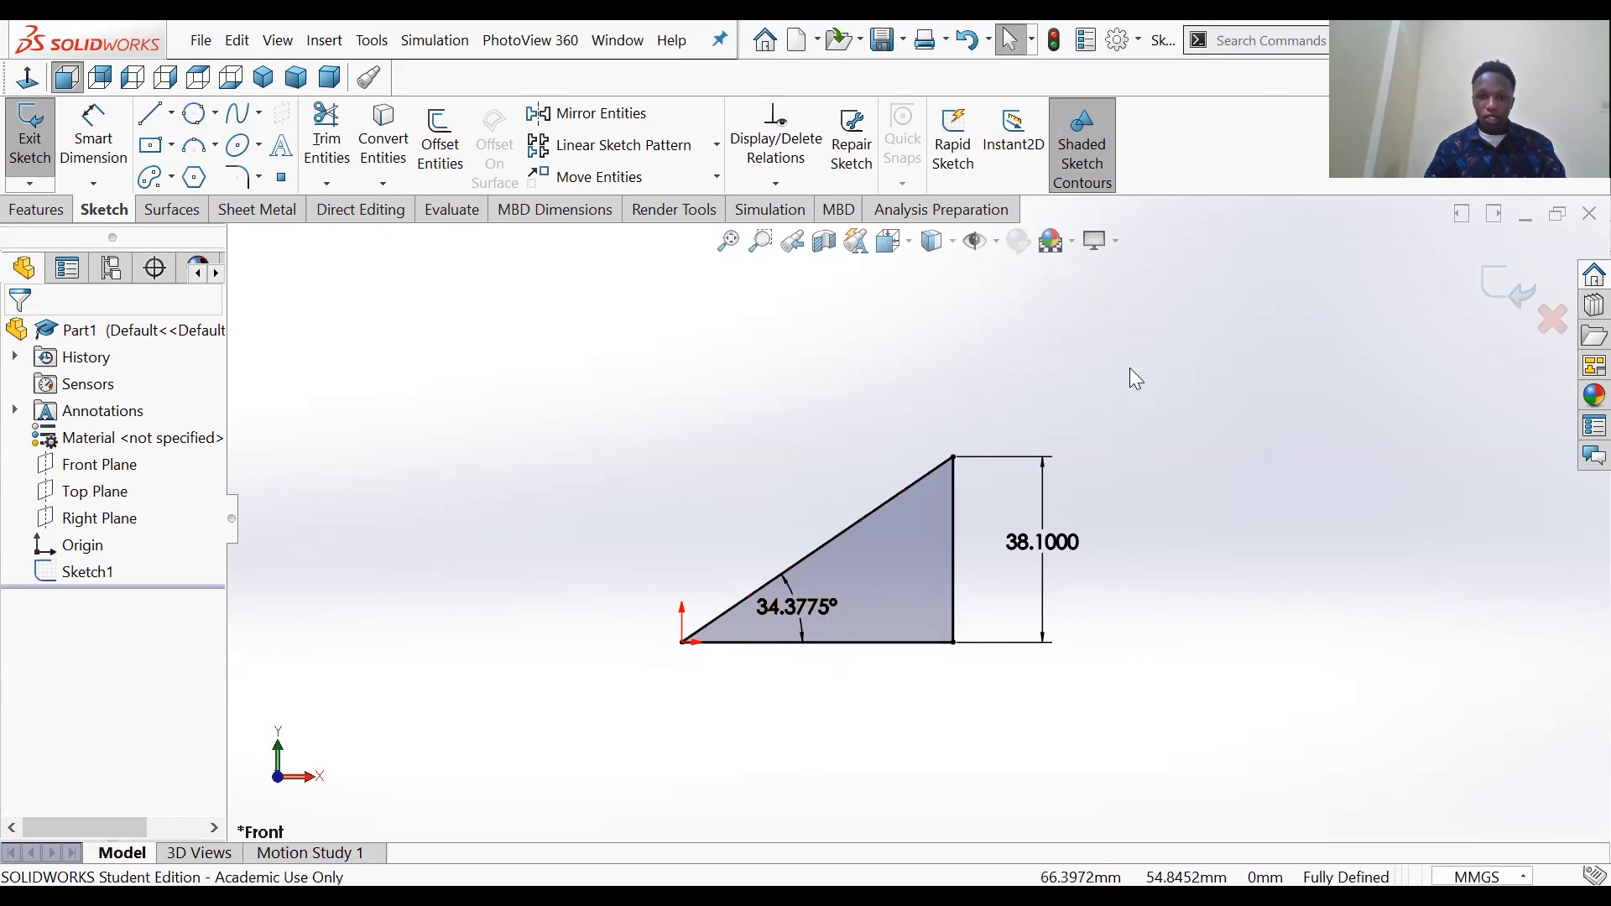
scroll(874, 589, up, 3)
scroll(875, 589, down, 4)
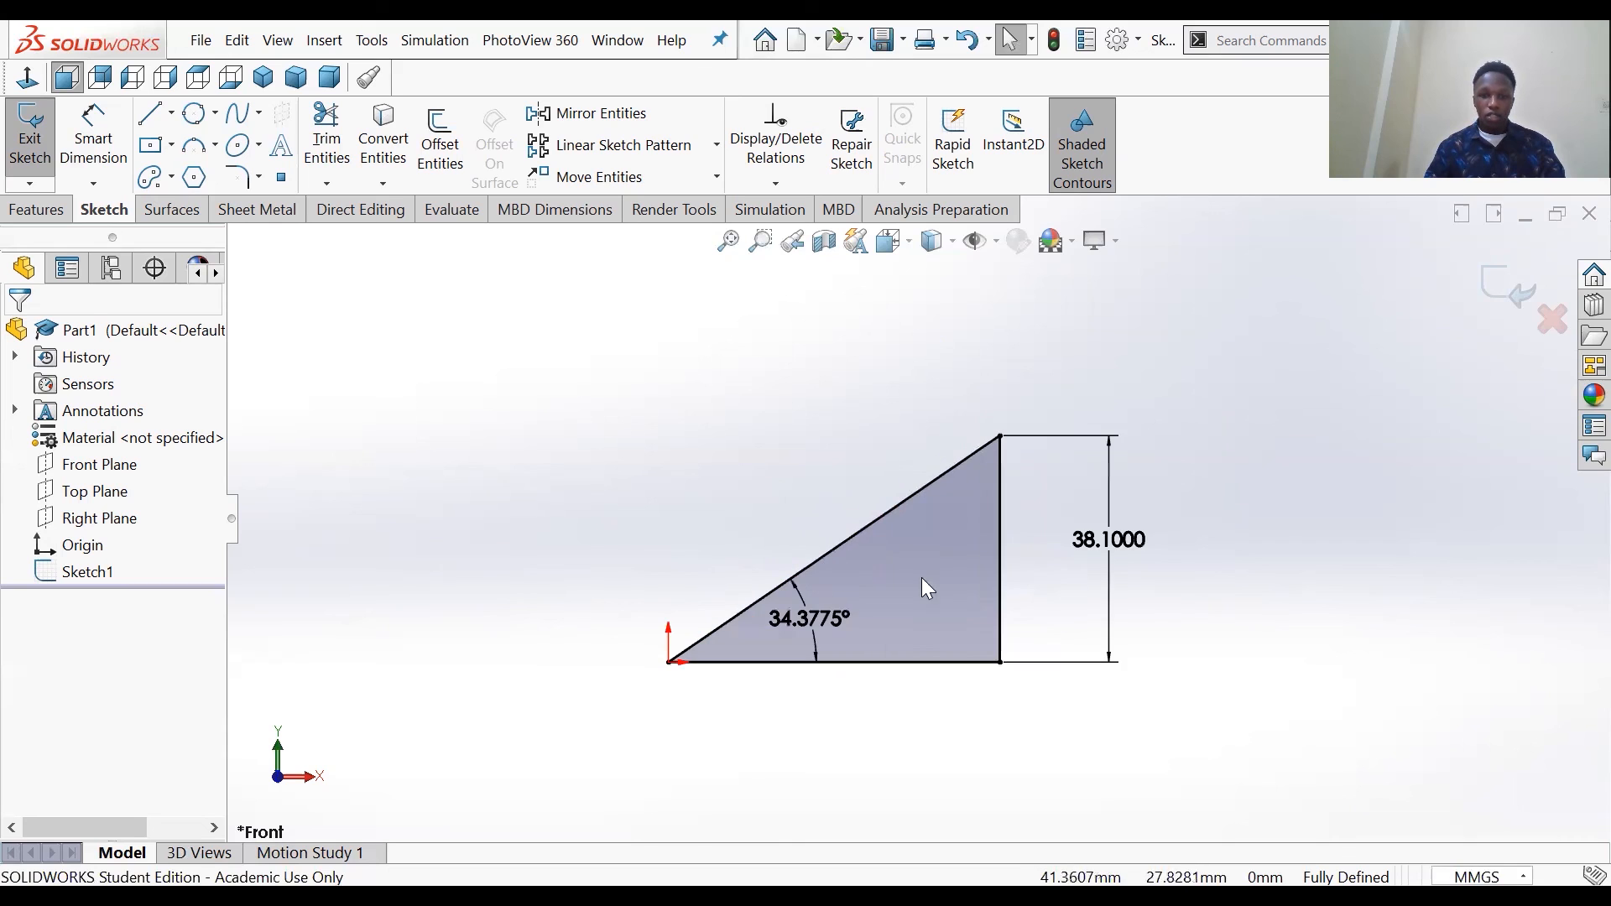
scroll(906, 592, down, 1)
scroll(919, 418, down, 1)
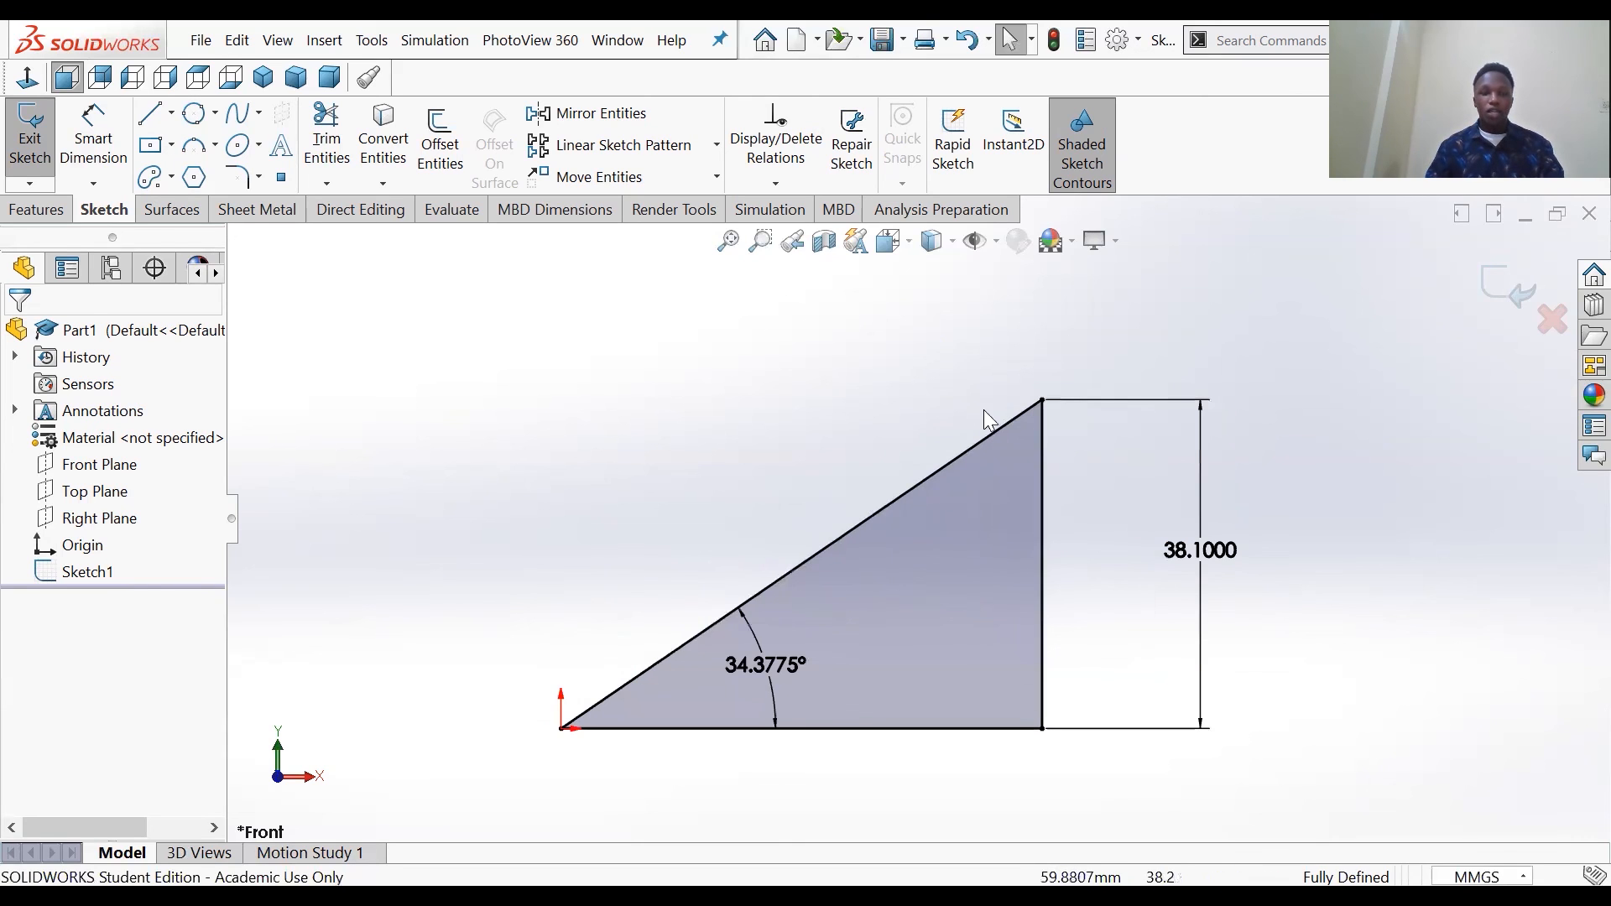